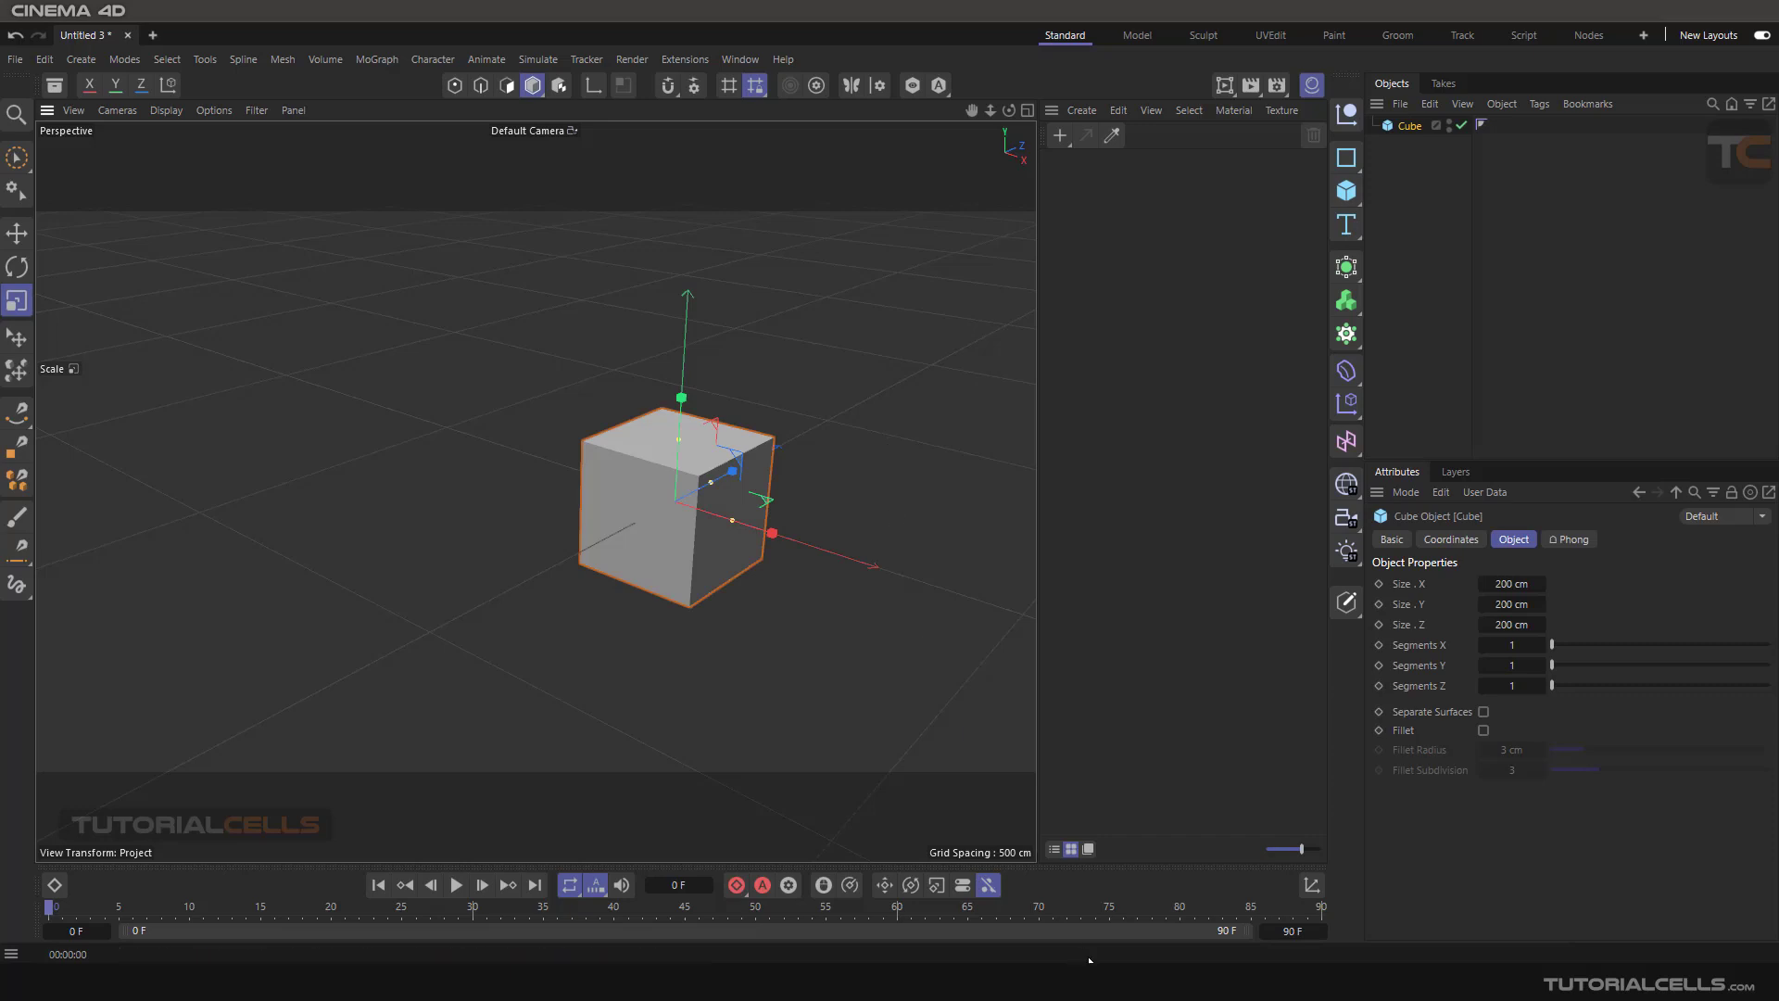
Switch to Photos and compare the two open reference images of light reaching a surface point and the rendered wireframe-like object
mouse_move(1086, 959)
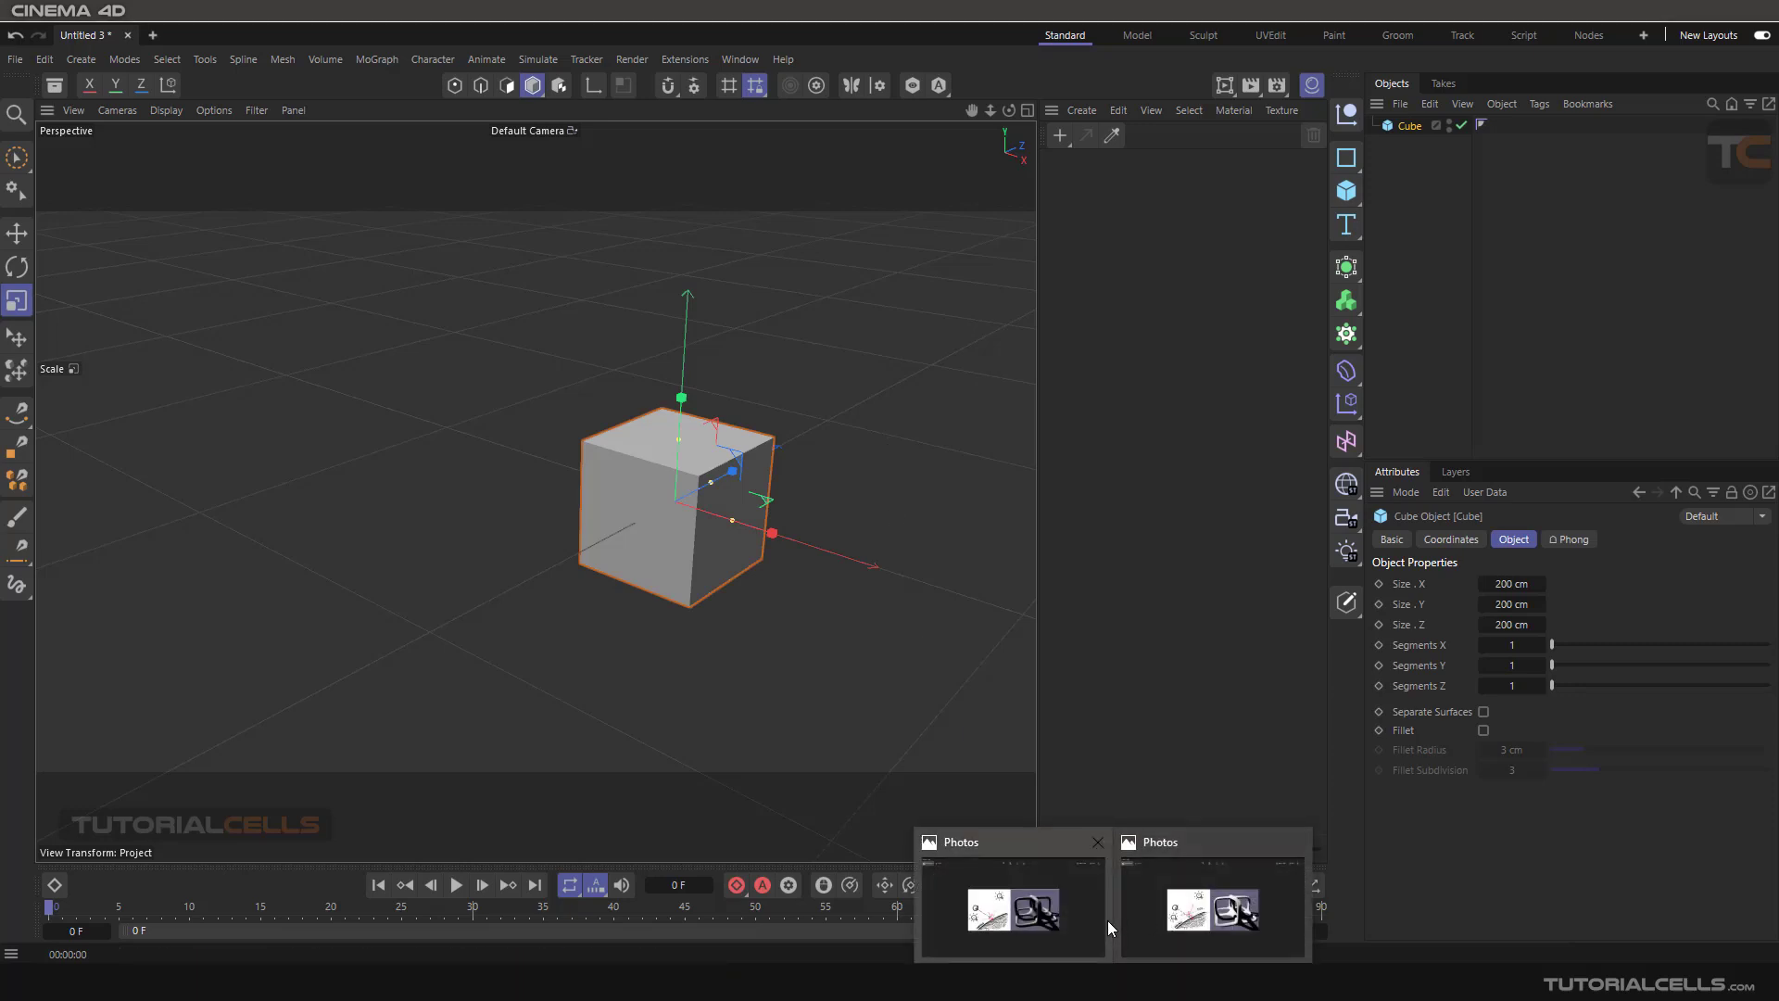
click(1046, 919)
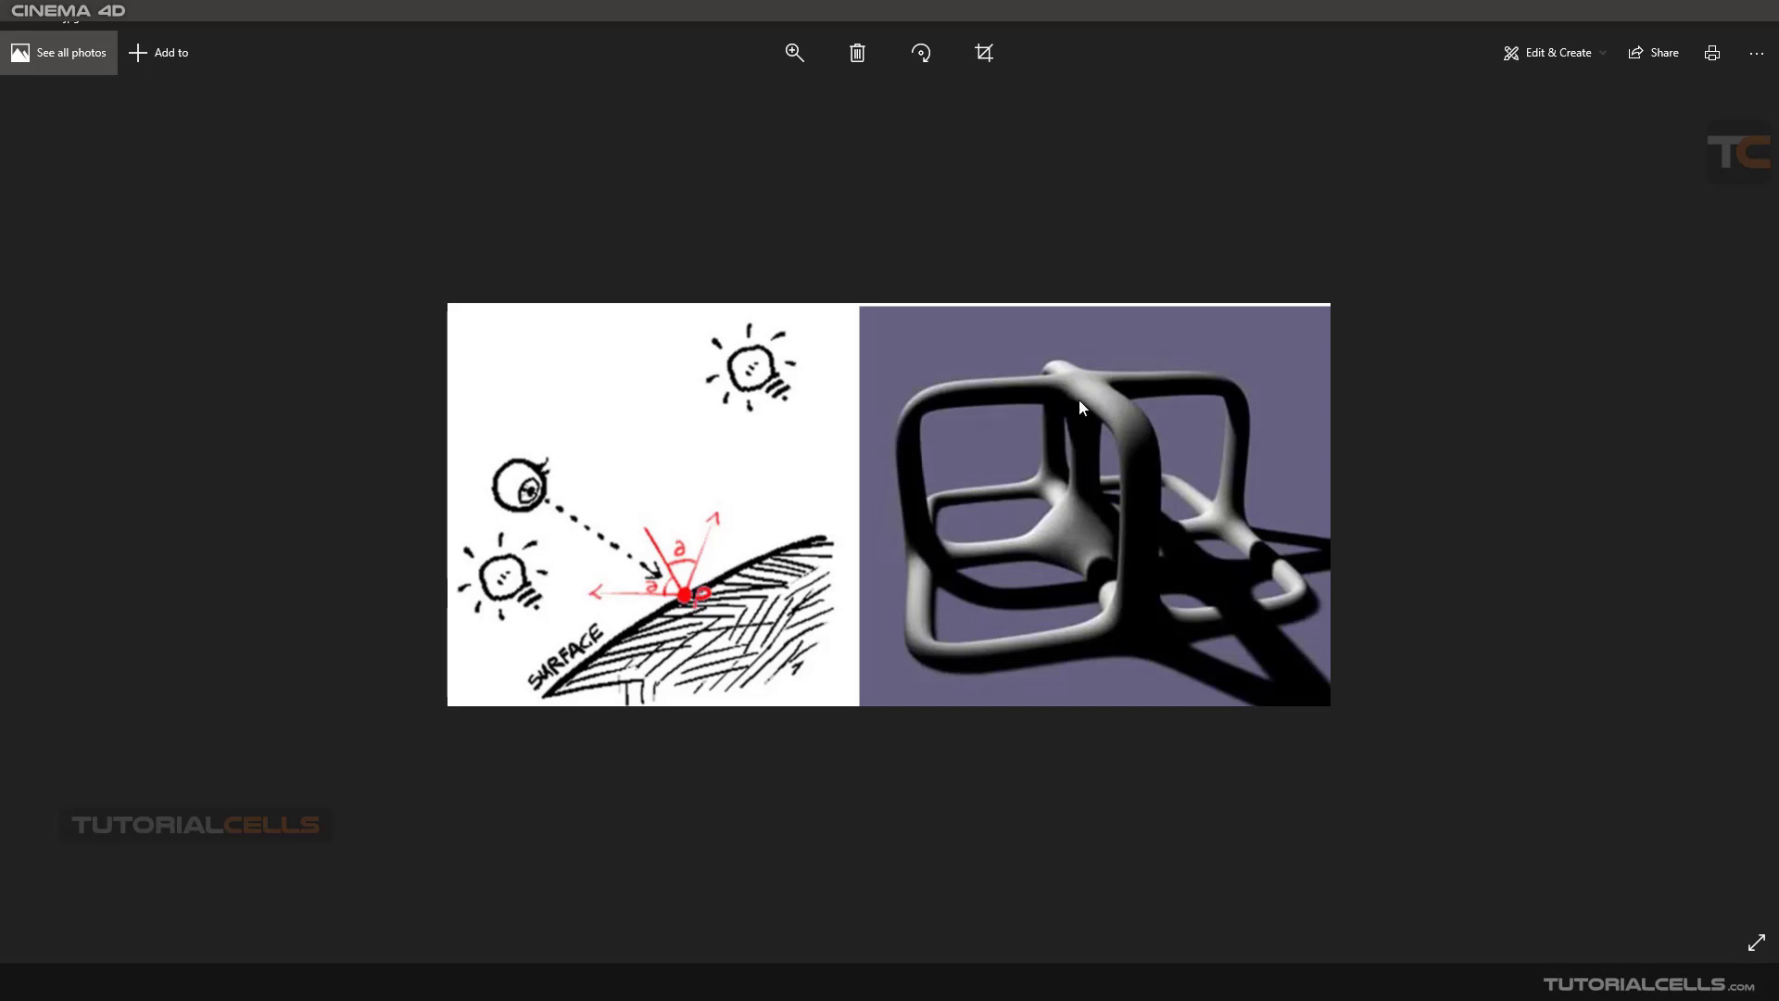
mouse_move(1116, 982)
click(1179, 887)
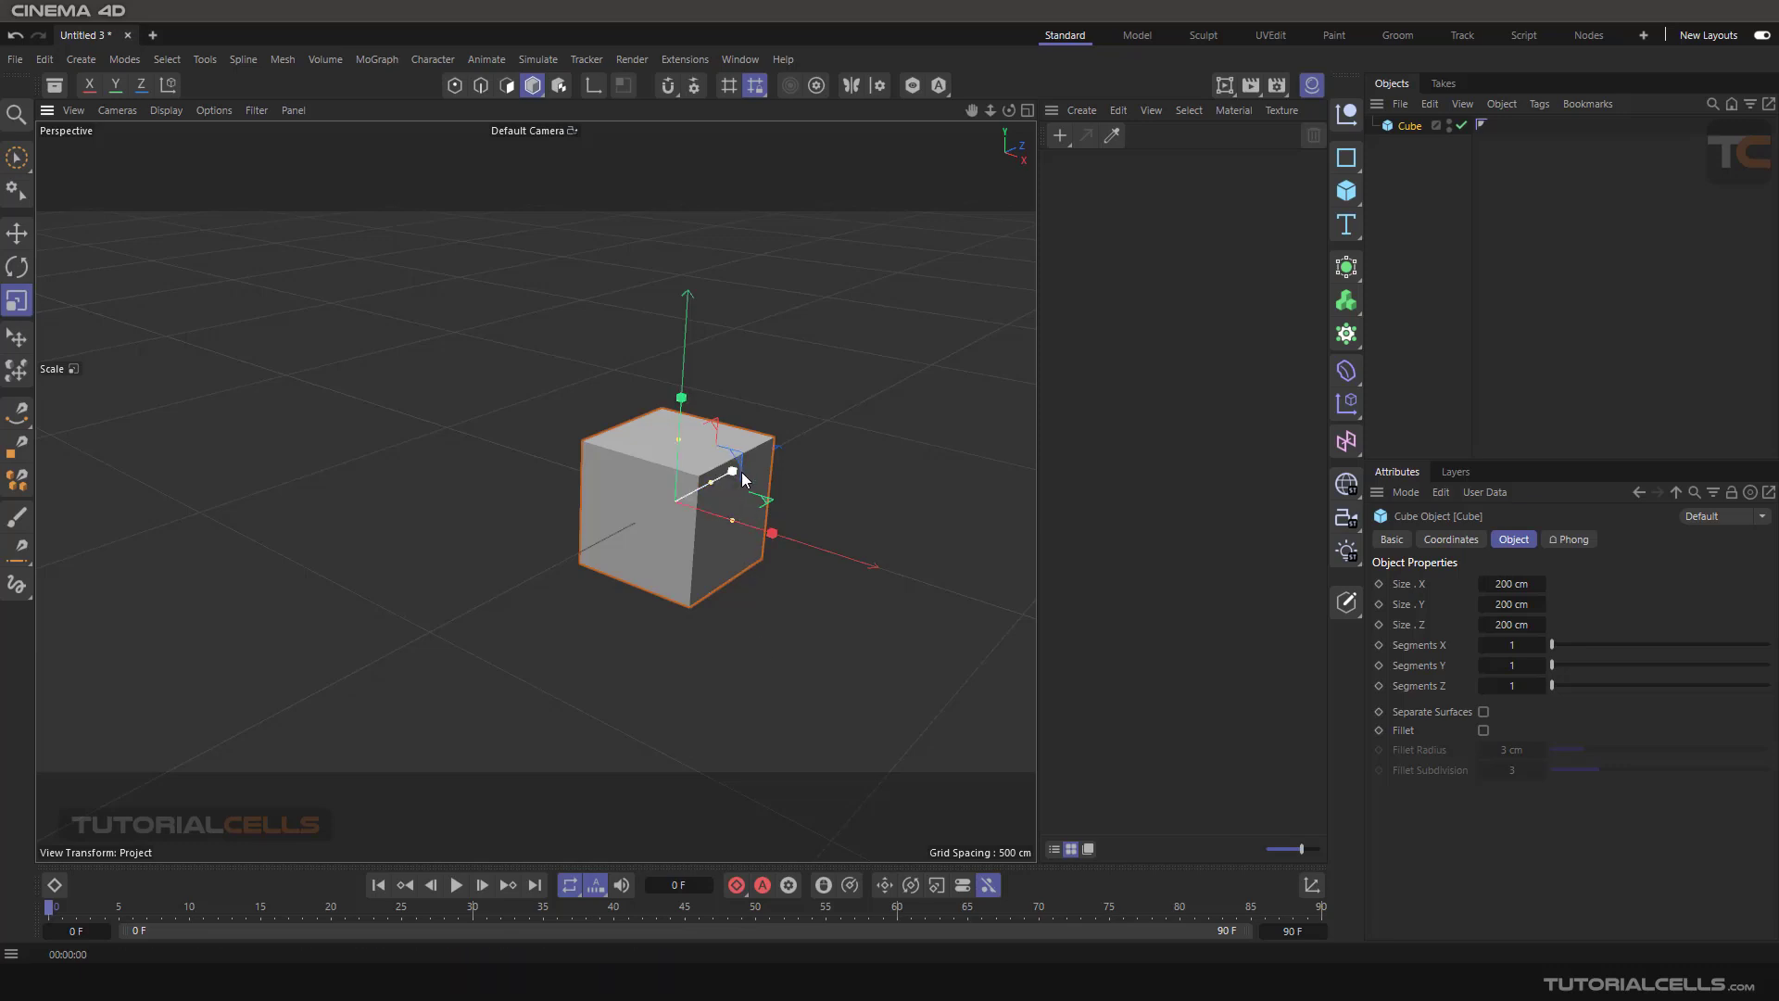
Choose the Standard renderer in the render settings and close them
drag(741, 471, 713, 428)
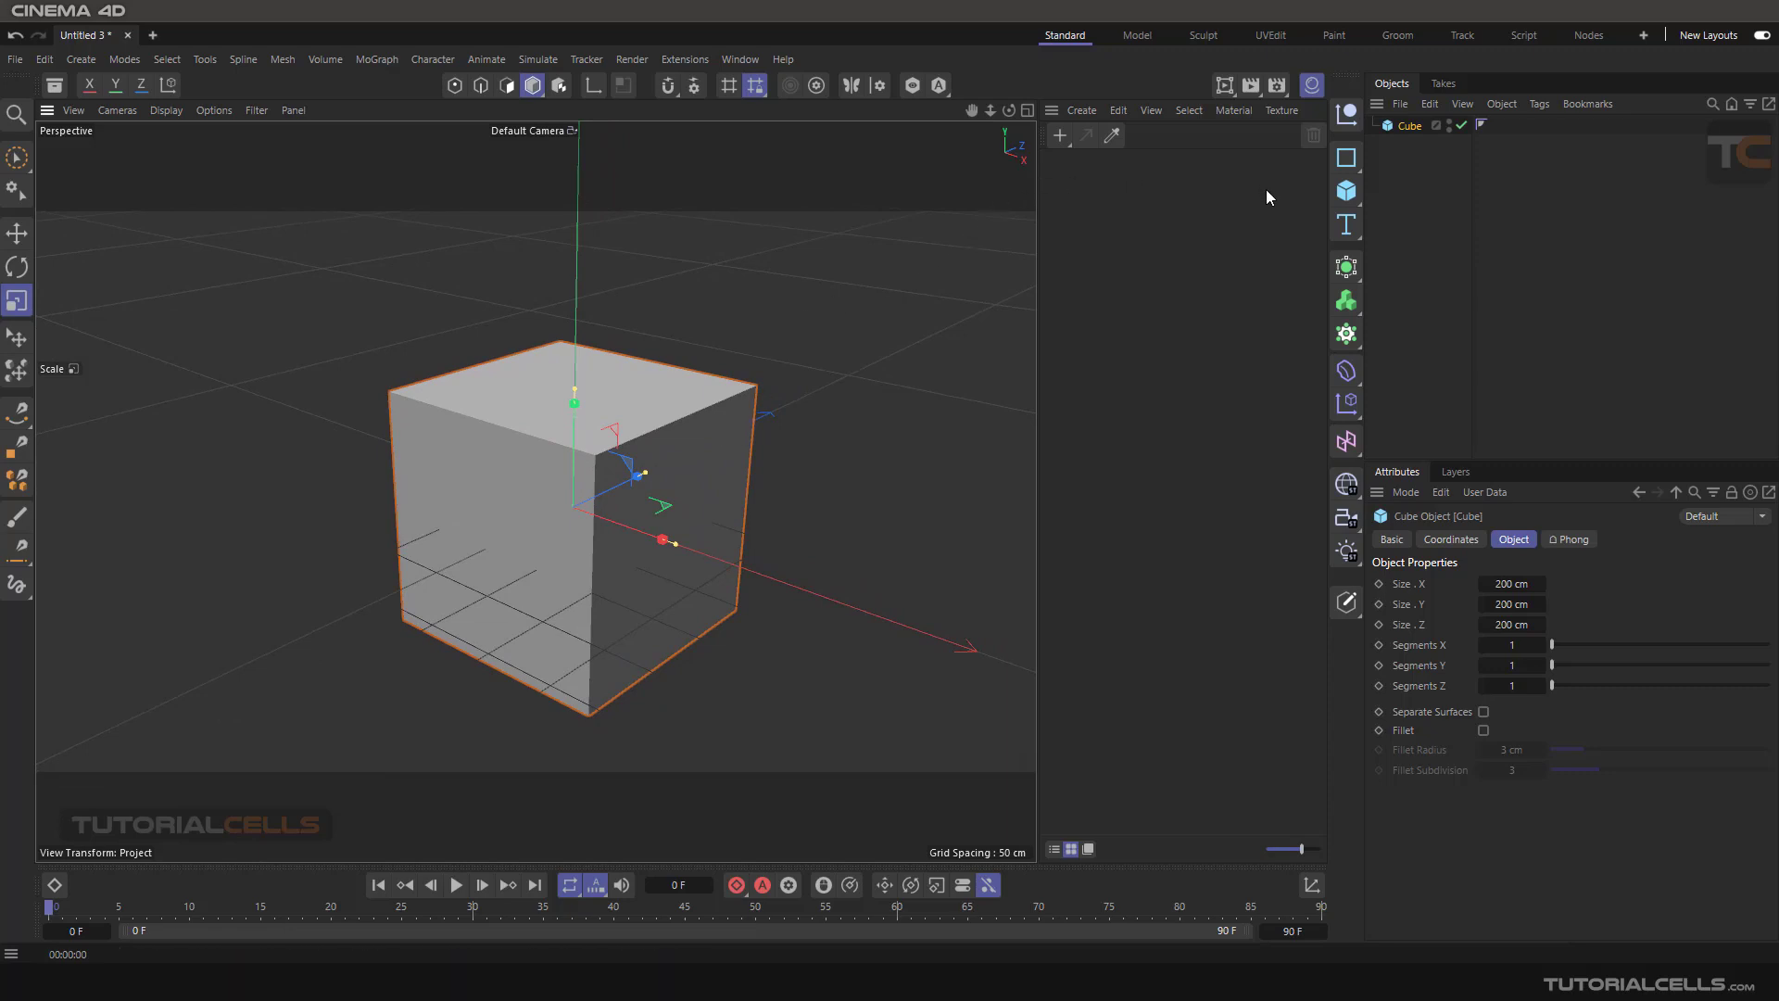
click(1279, 85)
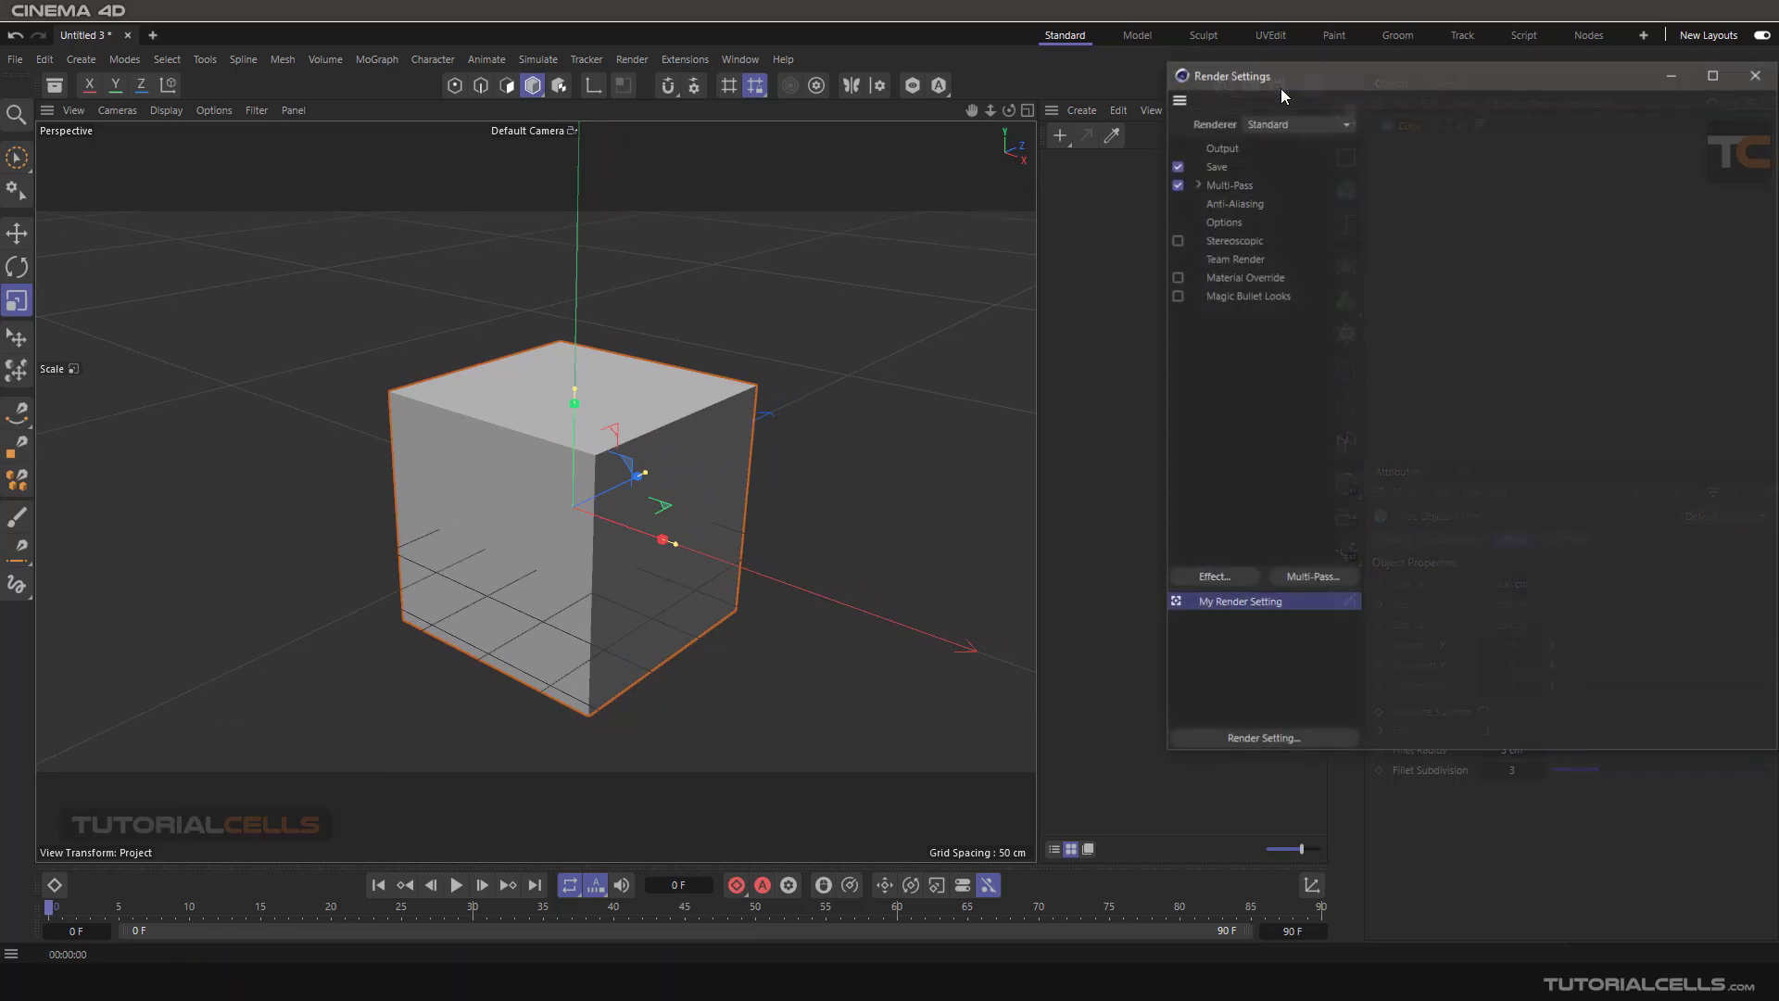
click(1263, 124)
click(1293, 169)
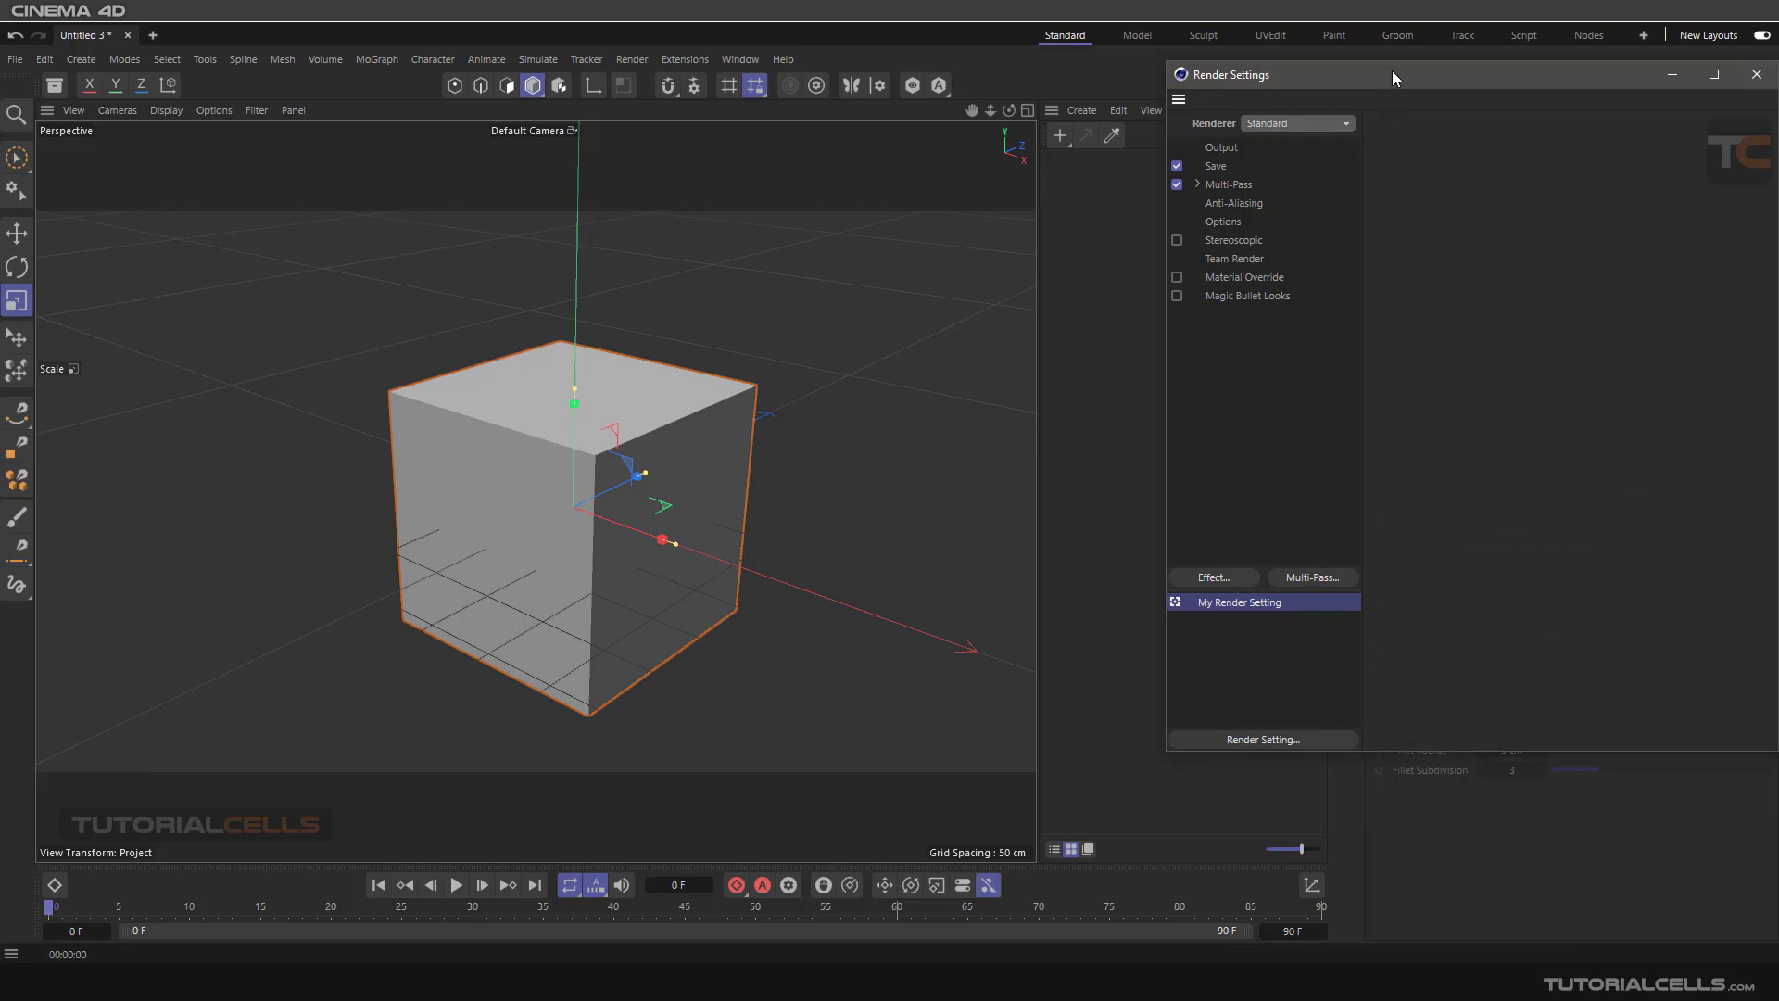
drag(1487, 76, 1399, 87)
click(1665, 83)
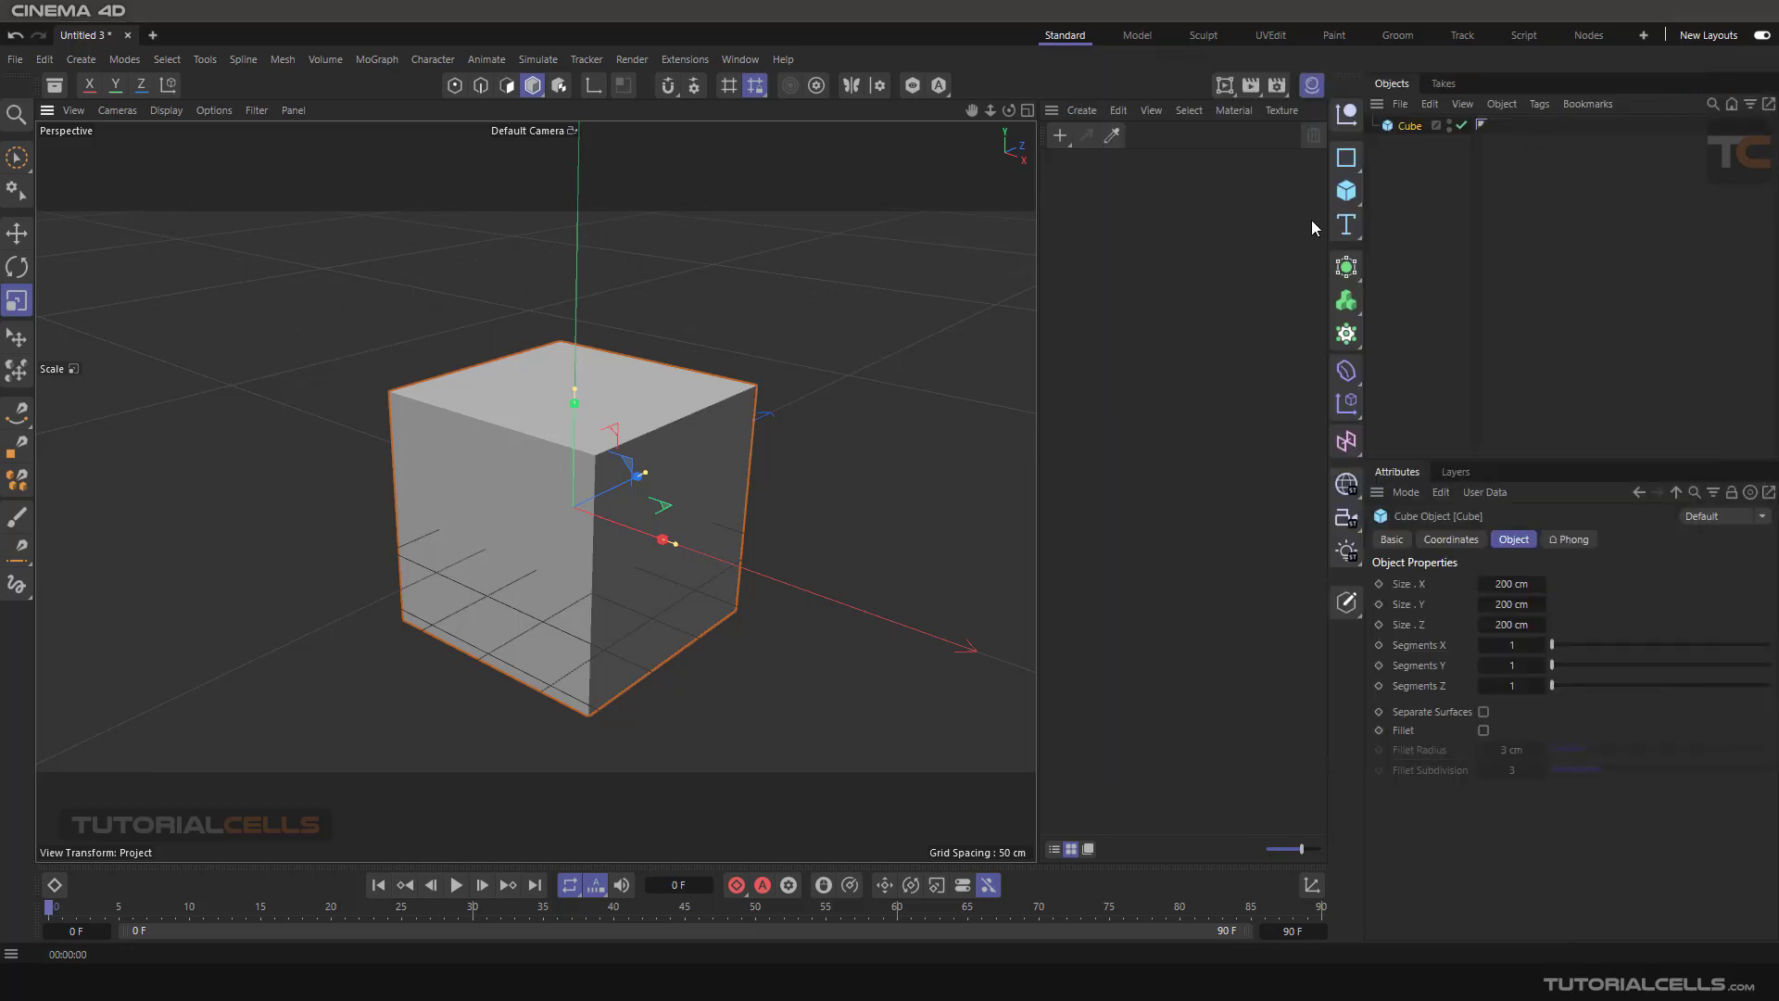
Add a light to the scene and move it just outside an upper corner of the cube
click(1346, 550)
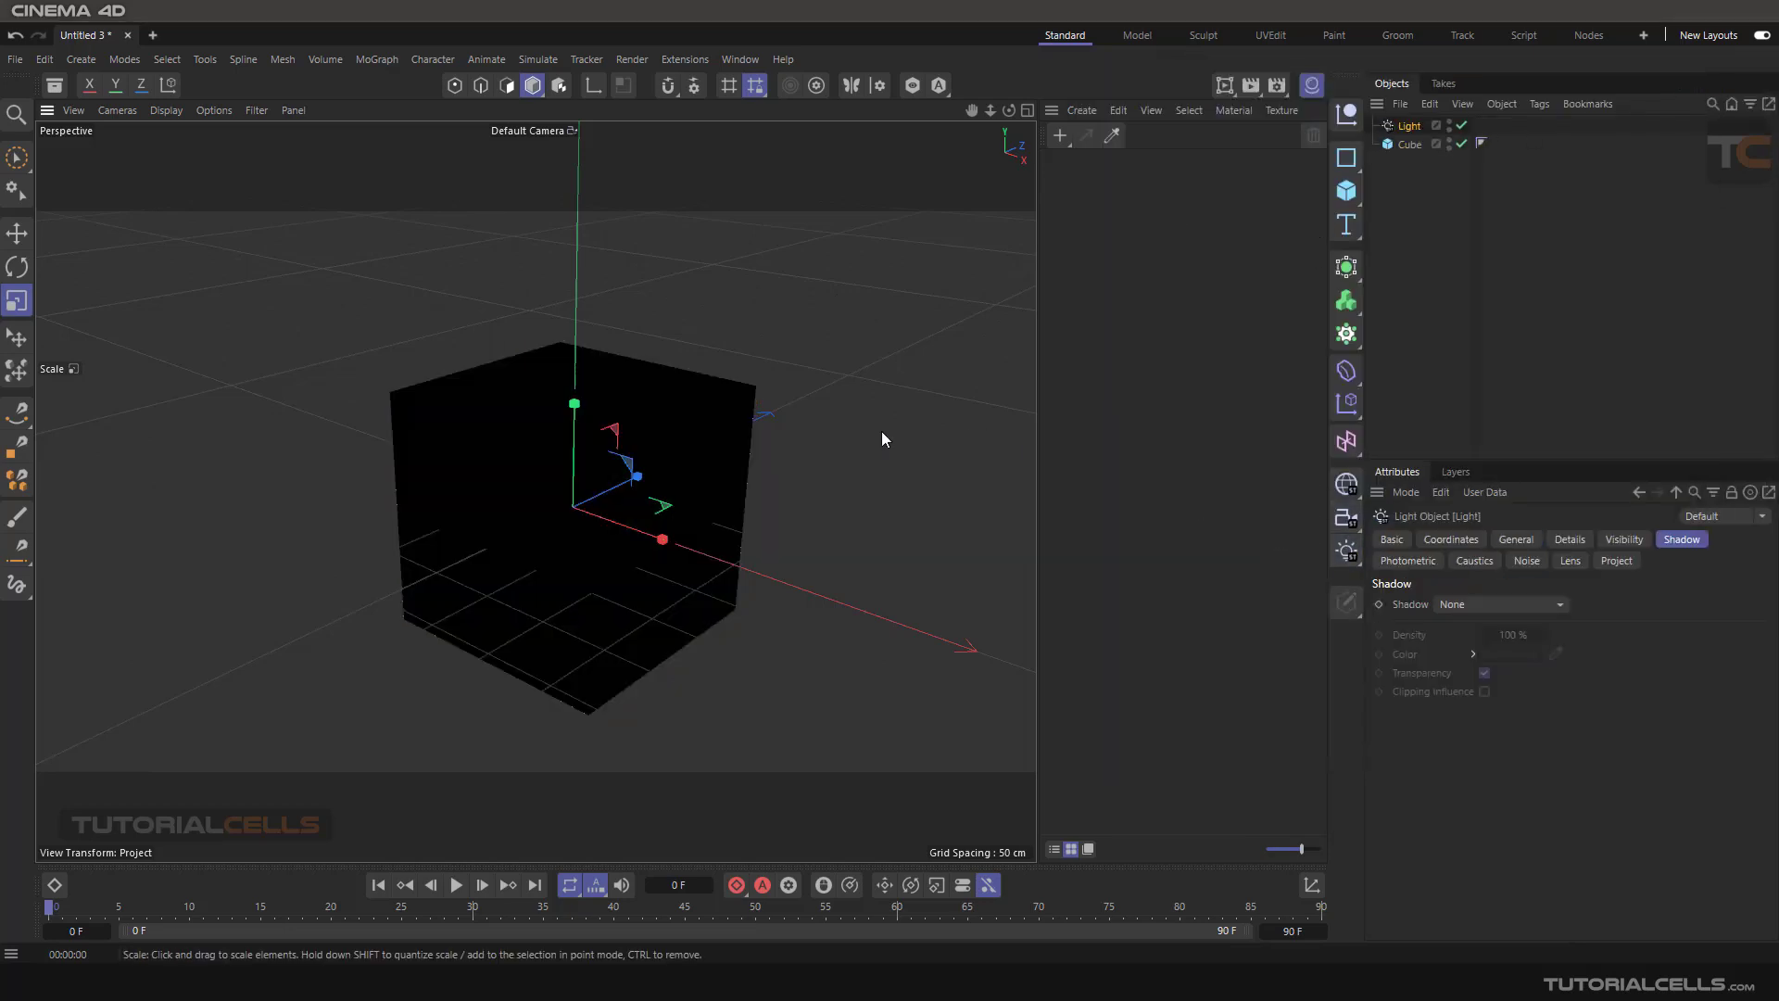
alt+drag(642, 431, 196, 307)
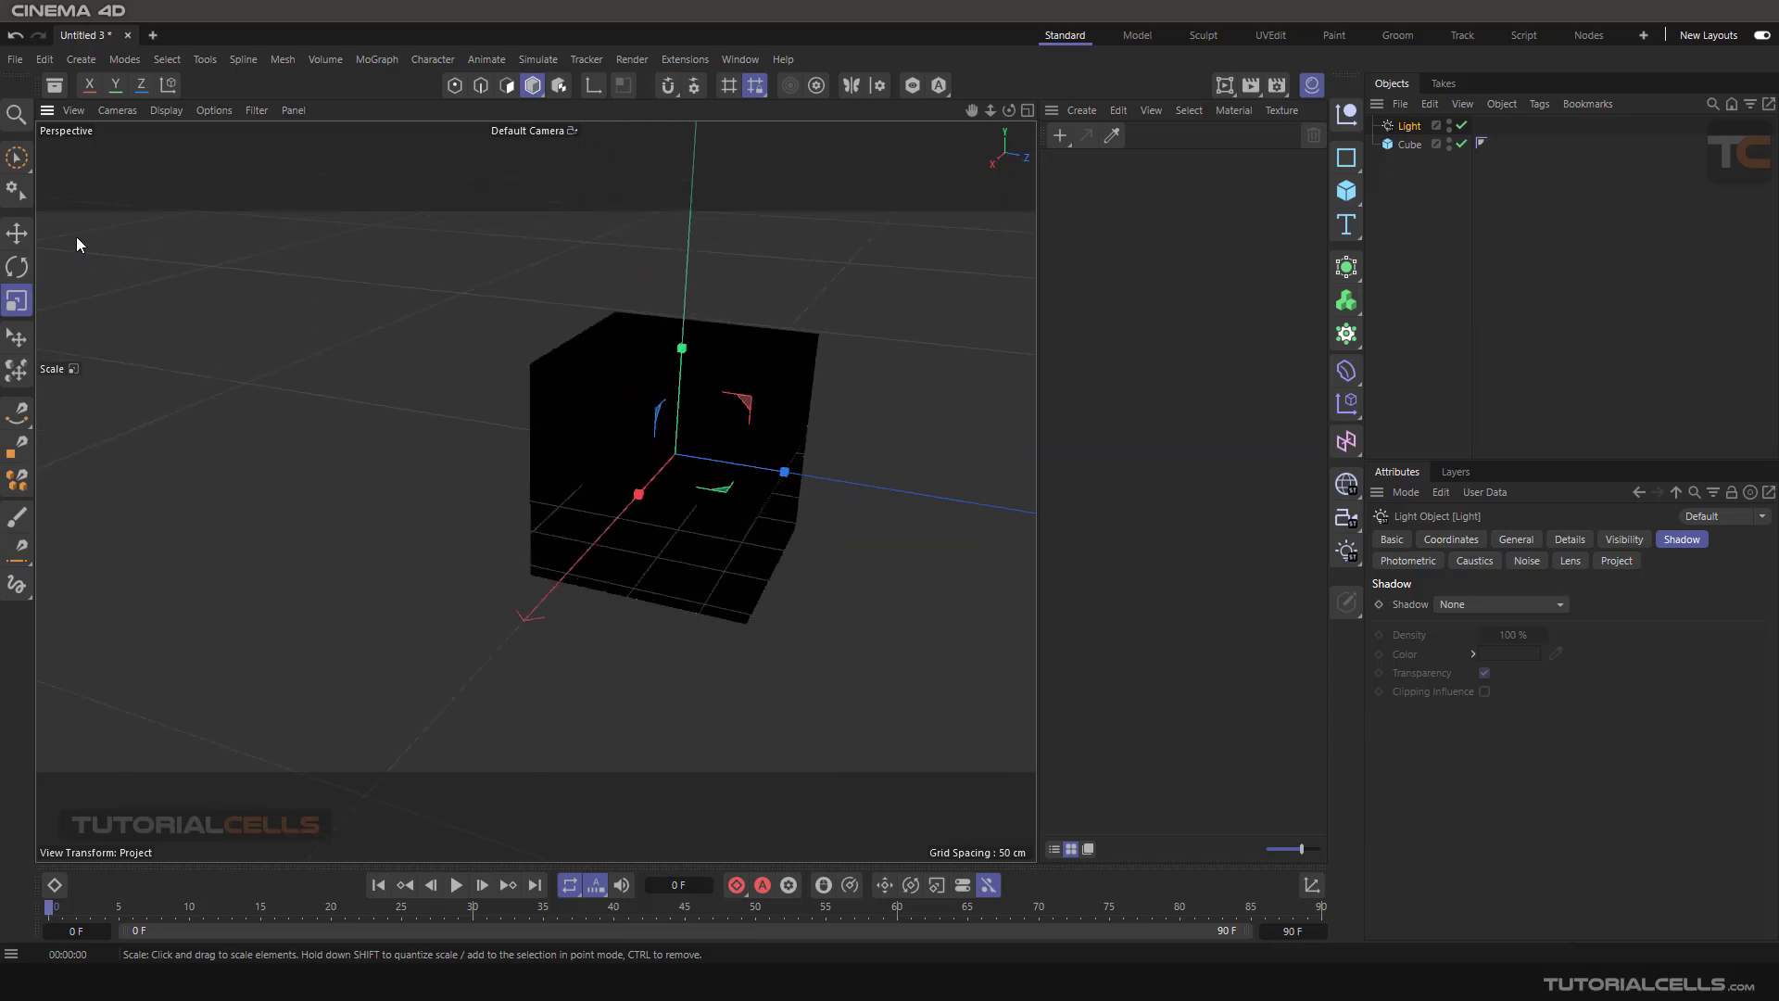
click(16, 233)
drag(745, 467, 664, 432)
mouse_move(852, 516)
mouse_down()
mouse_move(726, 384)
mouse_move(802, 506)
mouse_move(854, 520)
mouse_up()
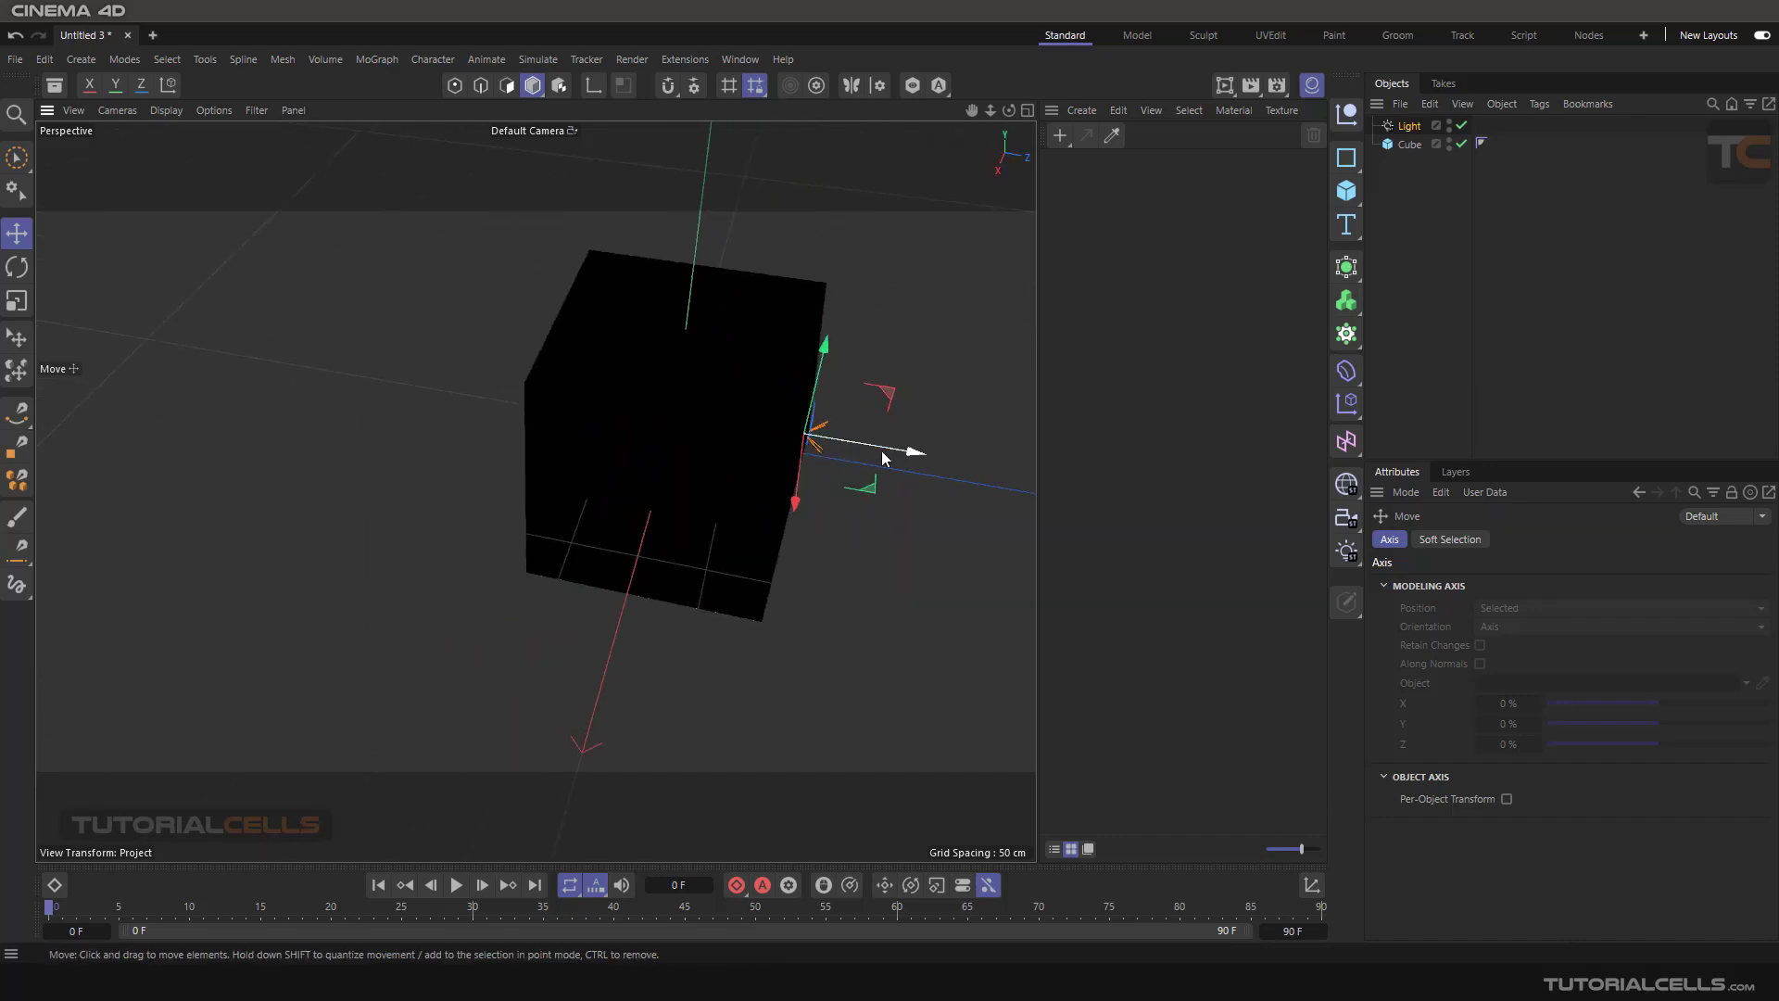
drag(888, 452, 685, 431)
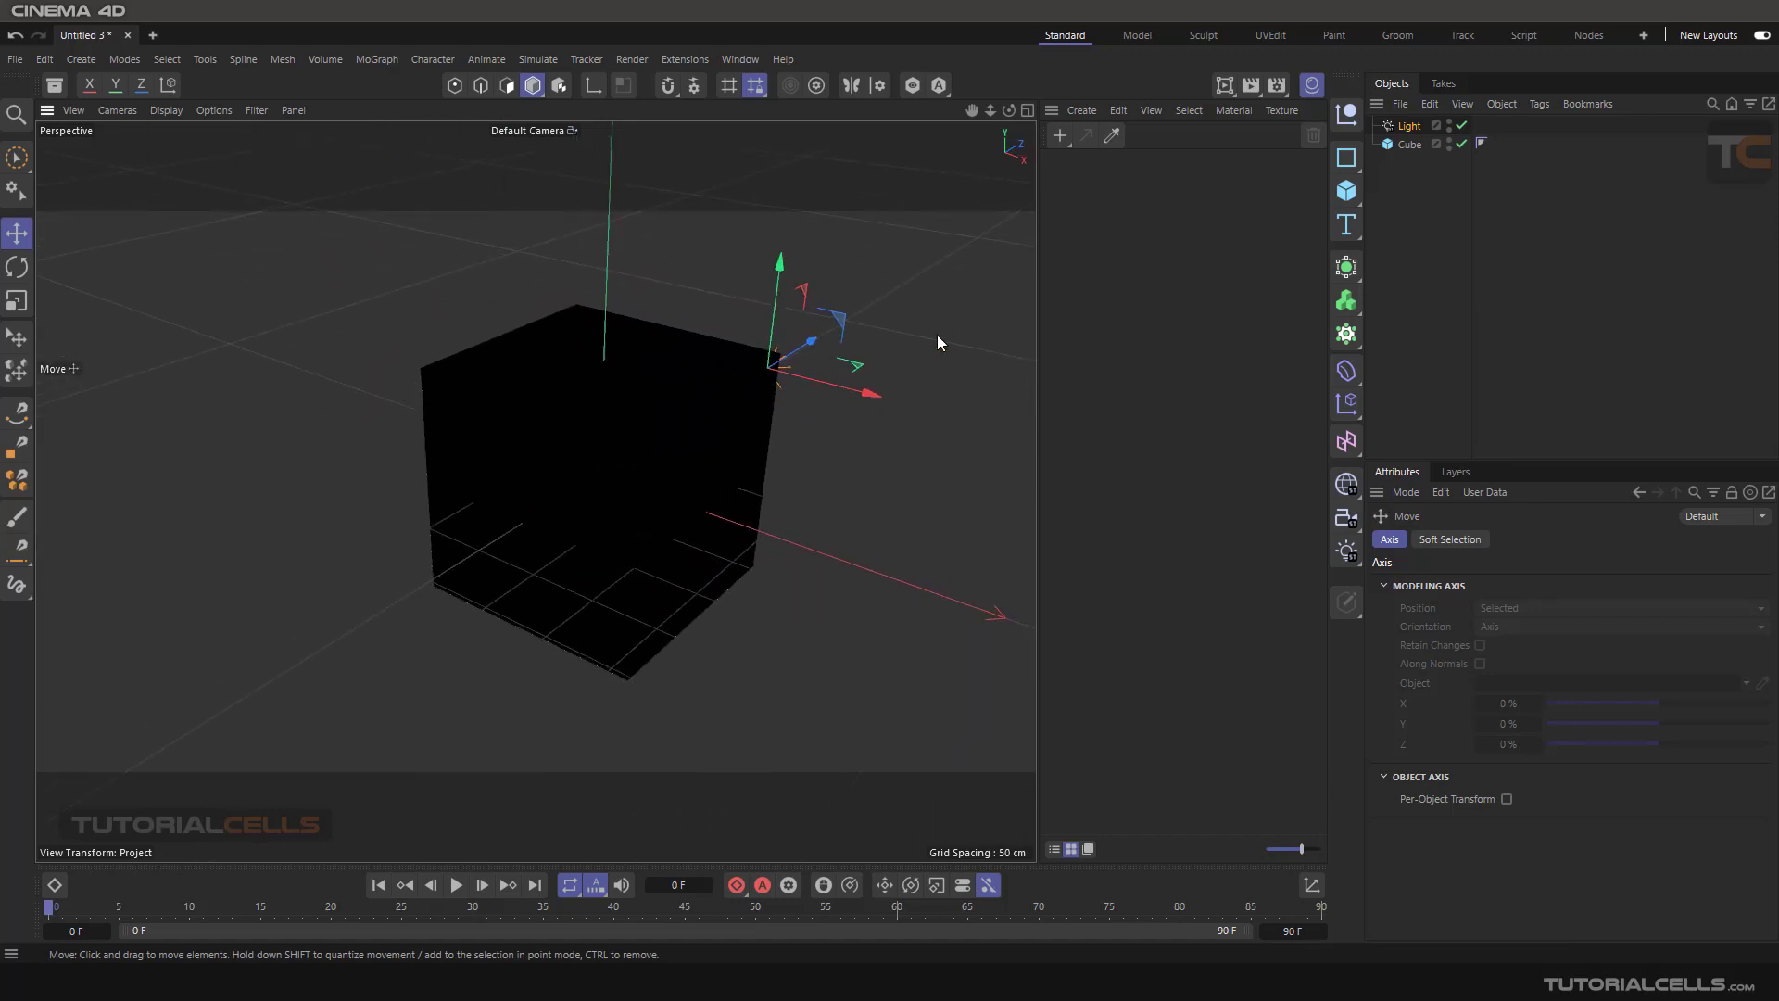
Turn on the interactive render region over the cube and nudge the light slightly along its X axis
click(1226, 83)
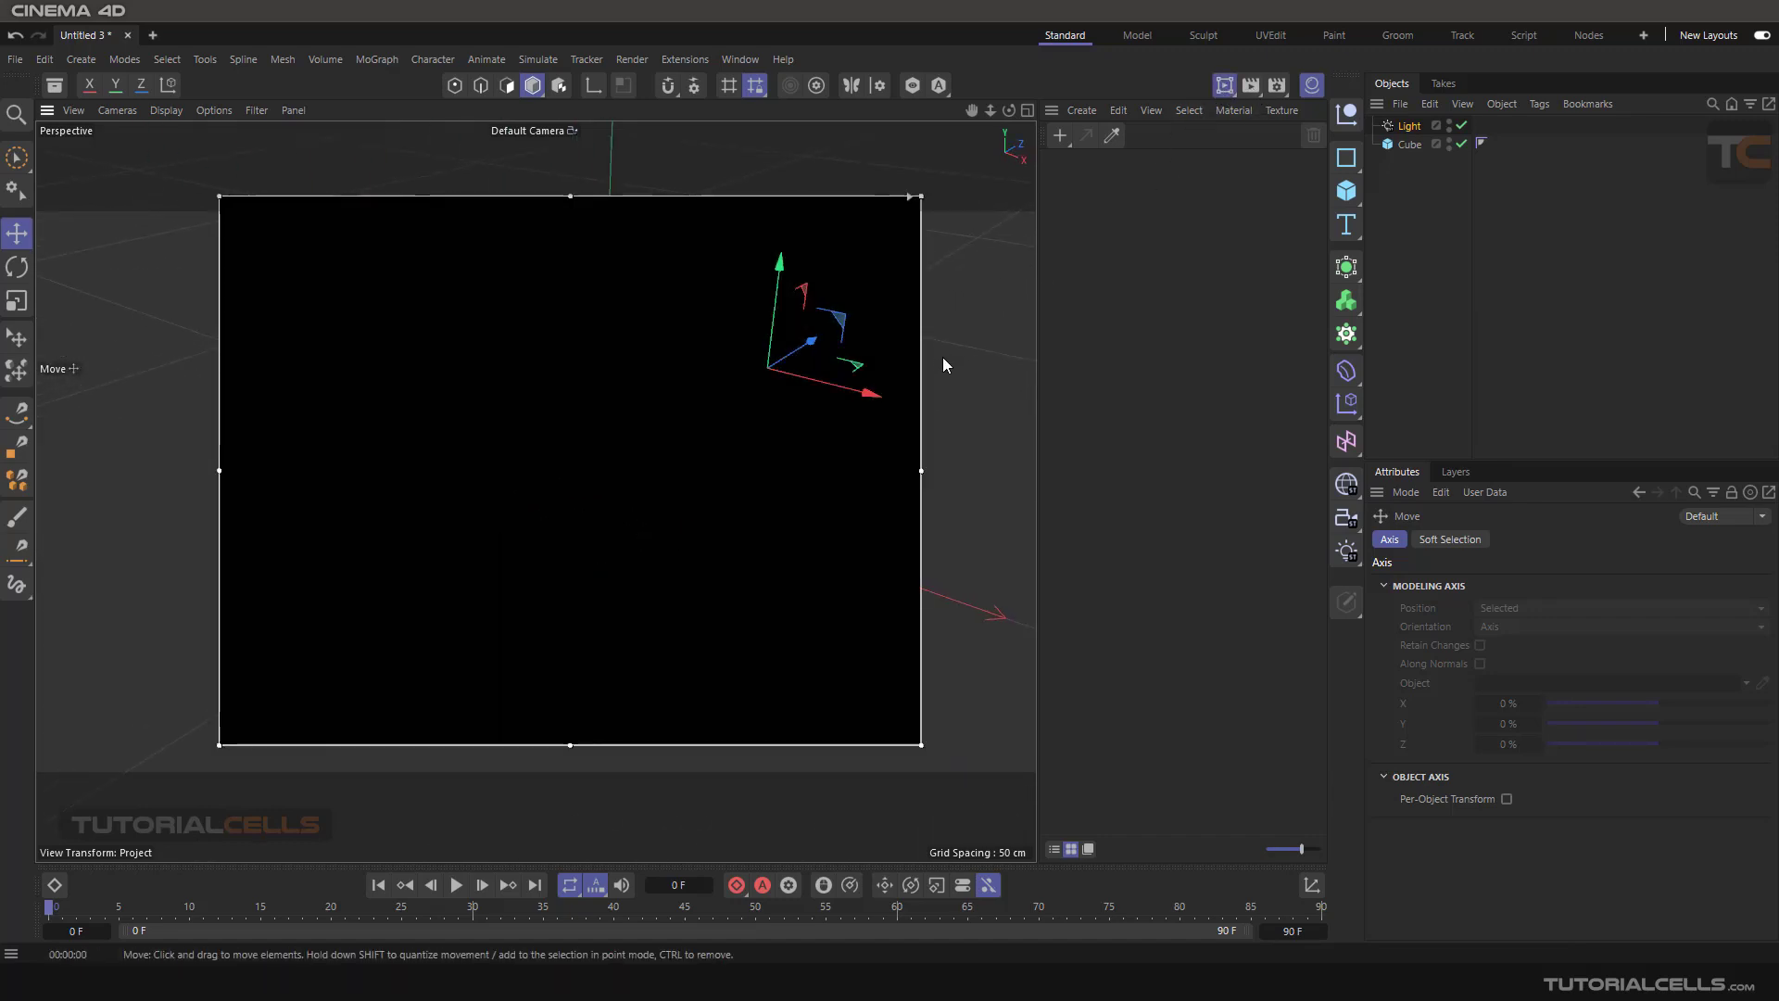
alt+drag(957, 365, 595, 324)
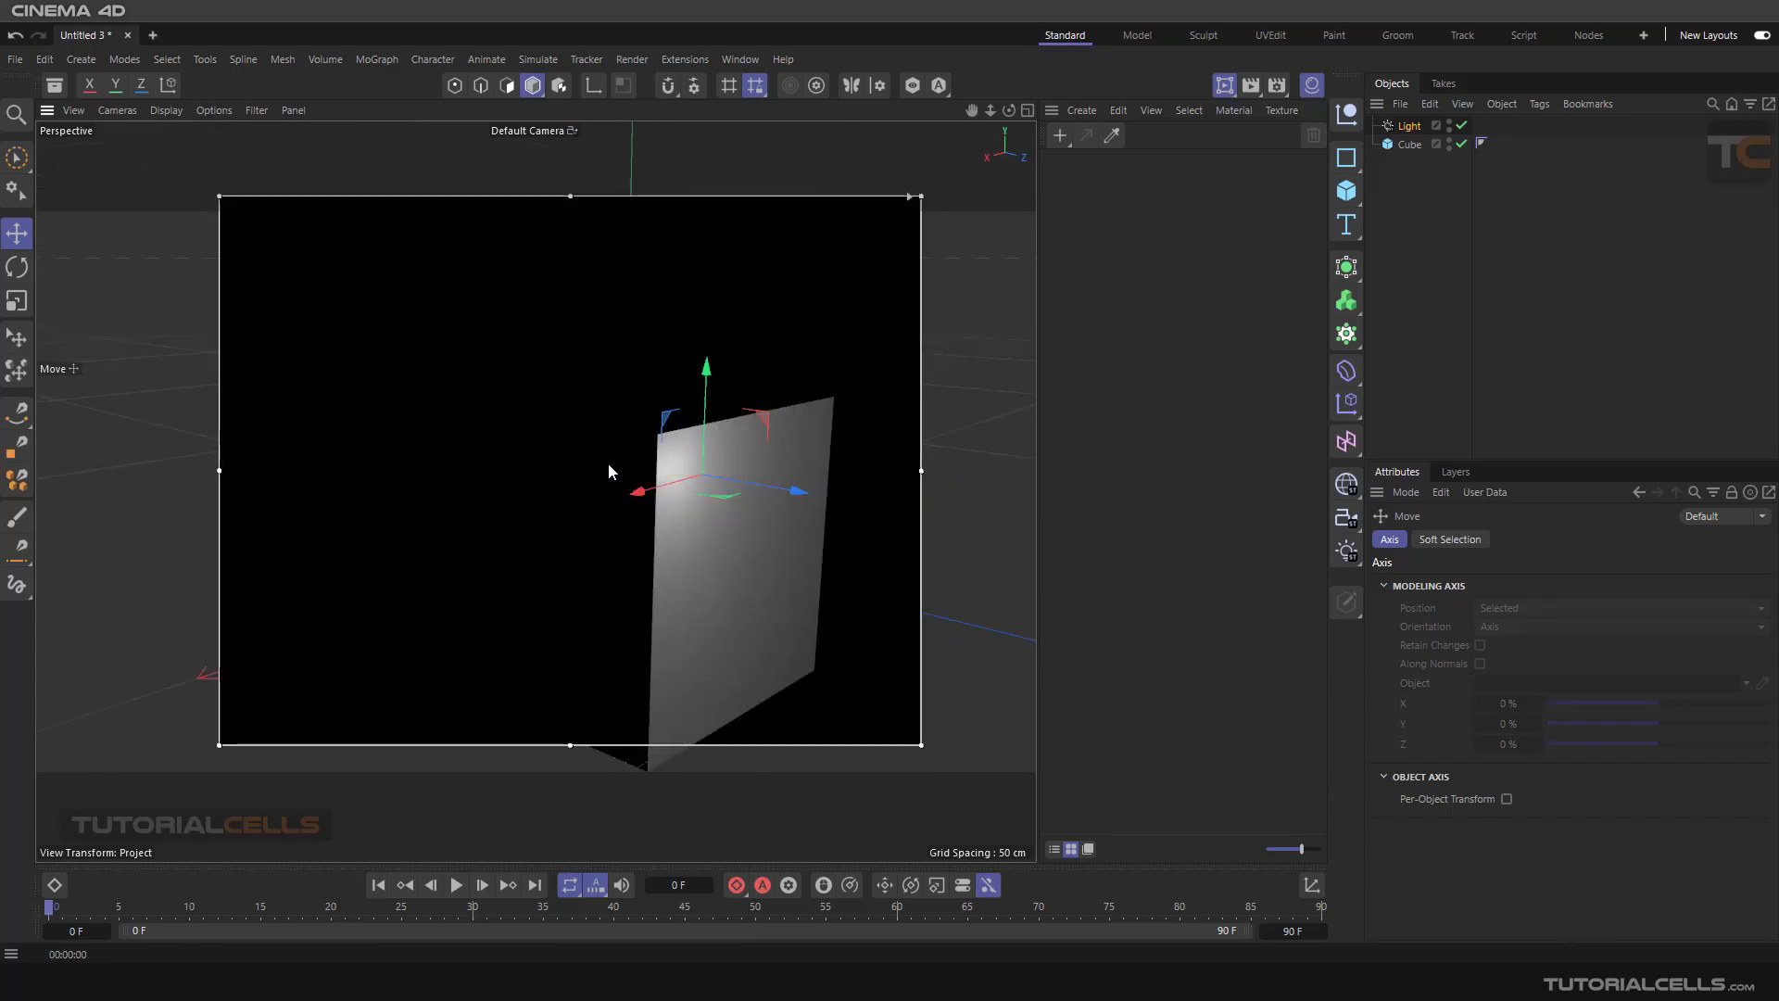
alt+drag(559, 441, 781, 349)
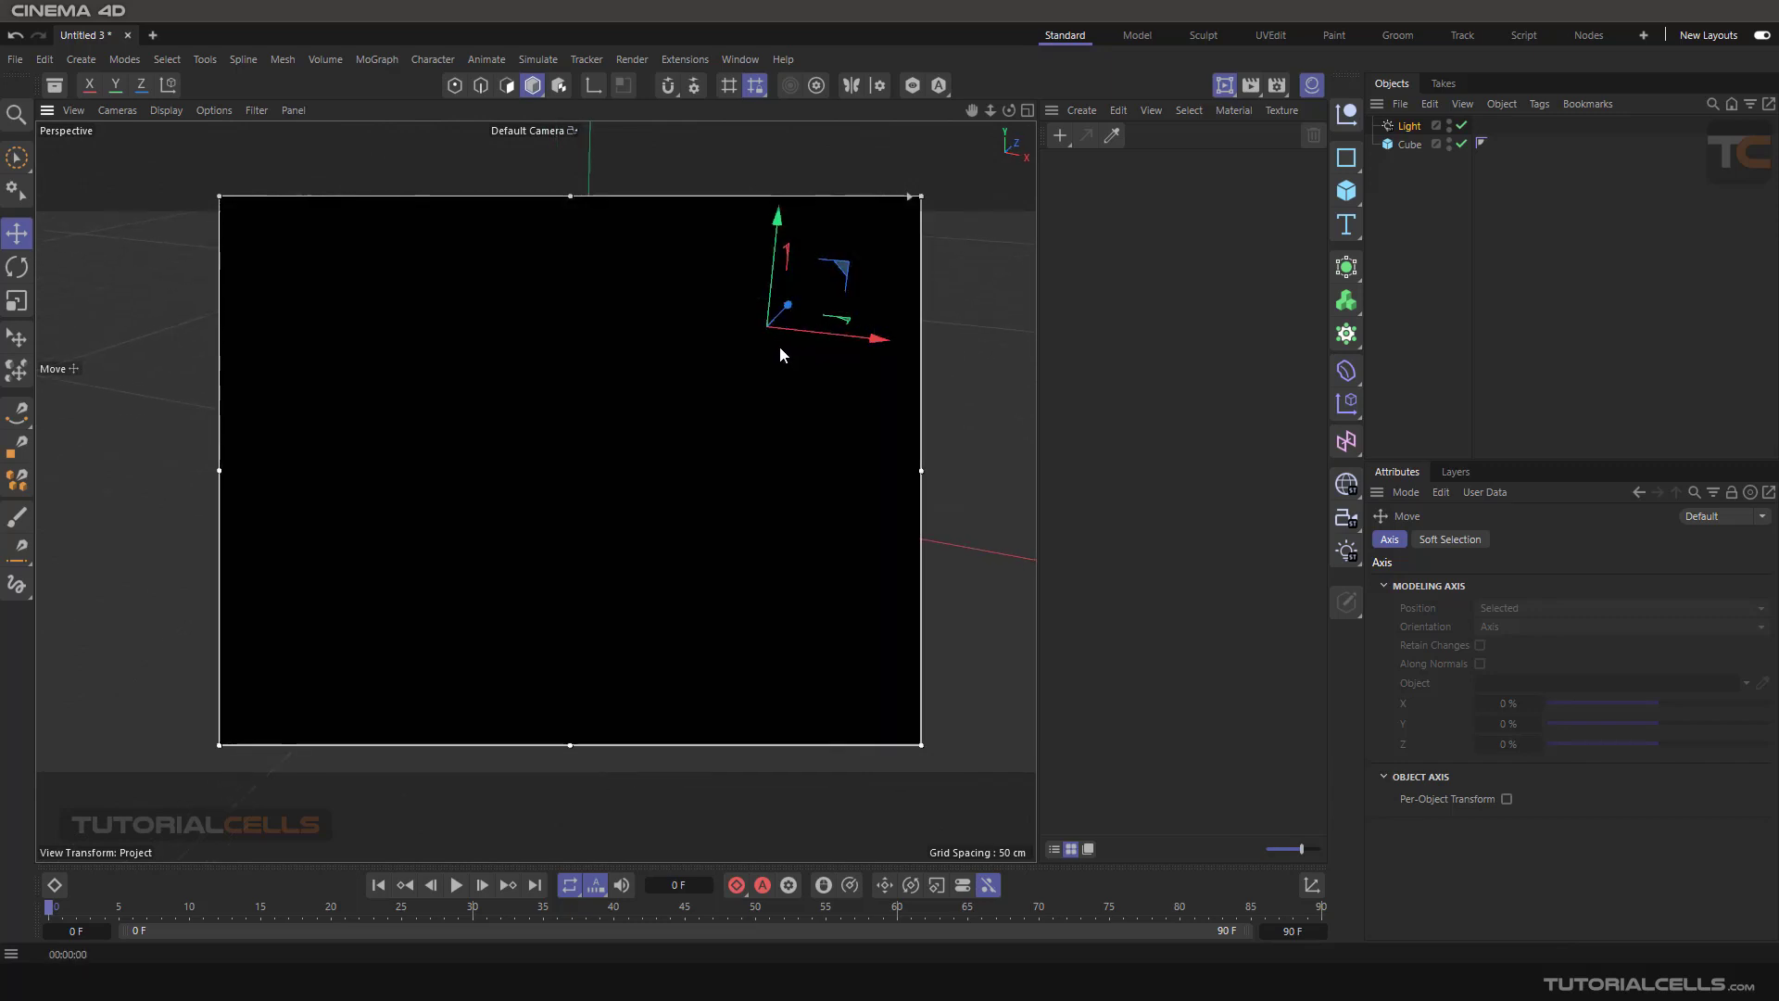
drag(876, 341, 869, 341)
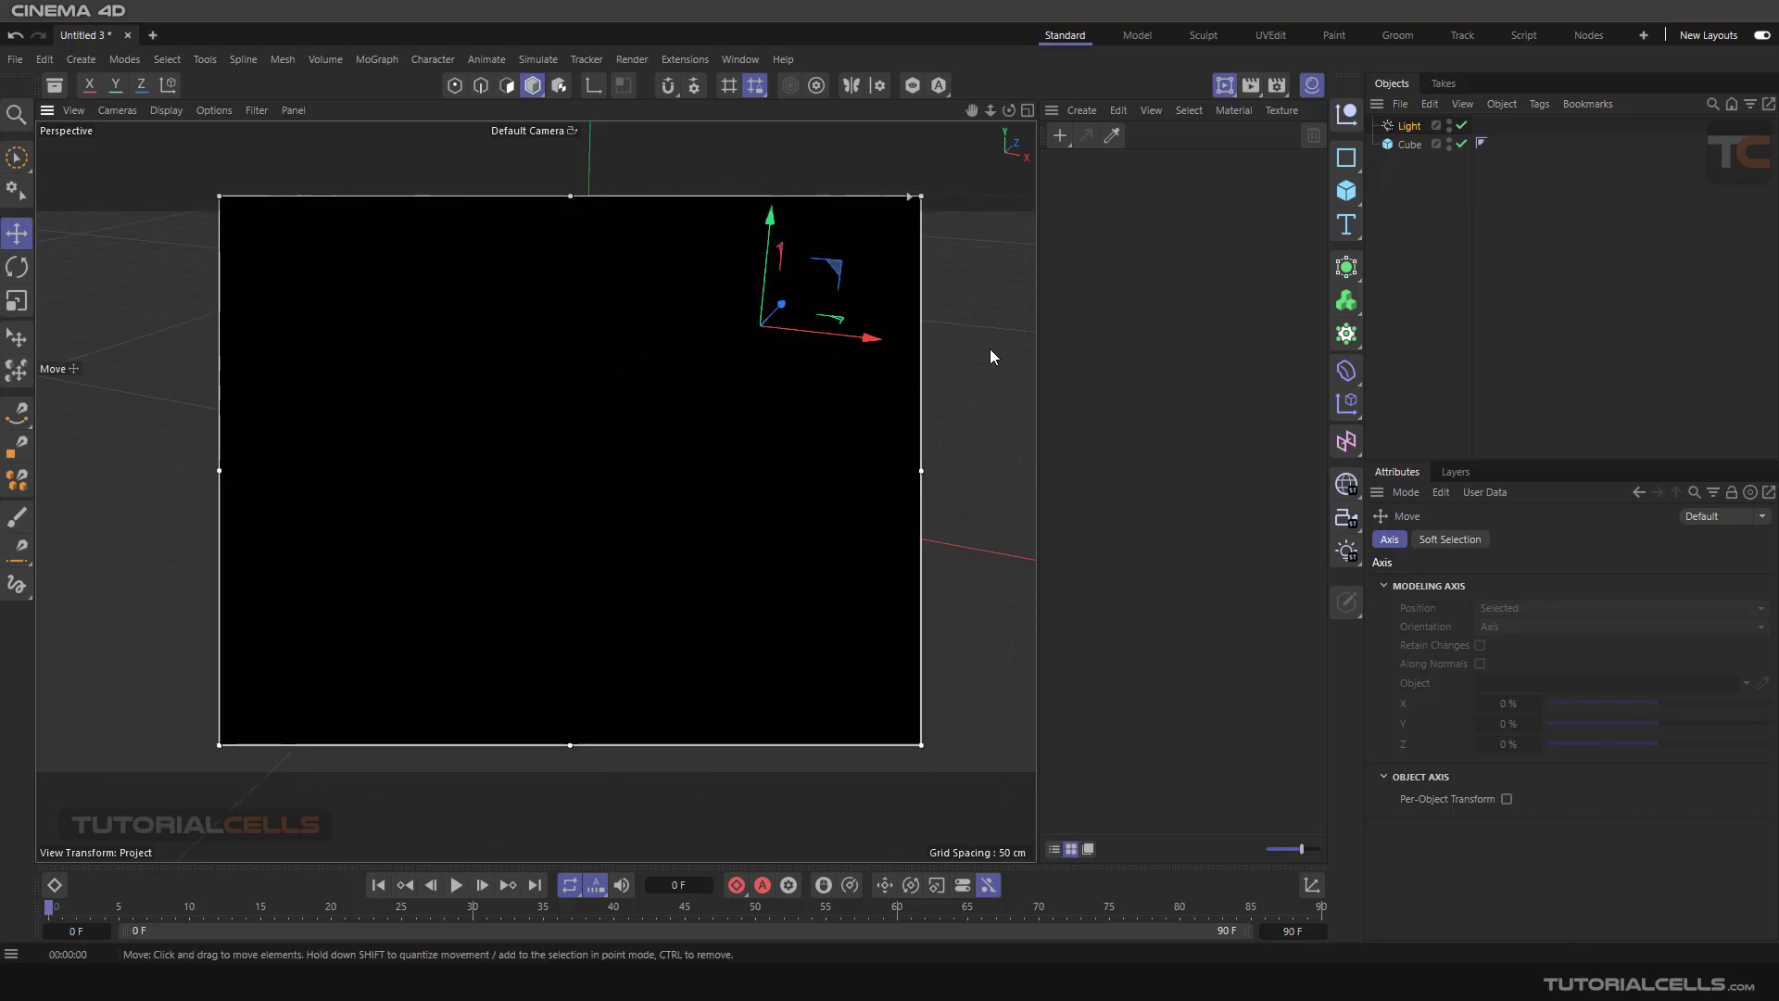
Create a new standard material and disable its Color and Reflectance channels
click(1131, 311)
click(1063, 135)
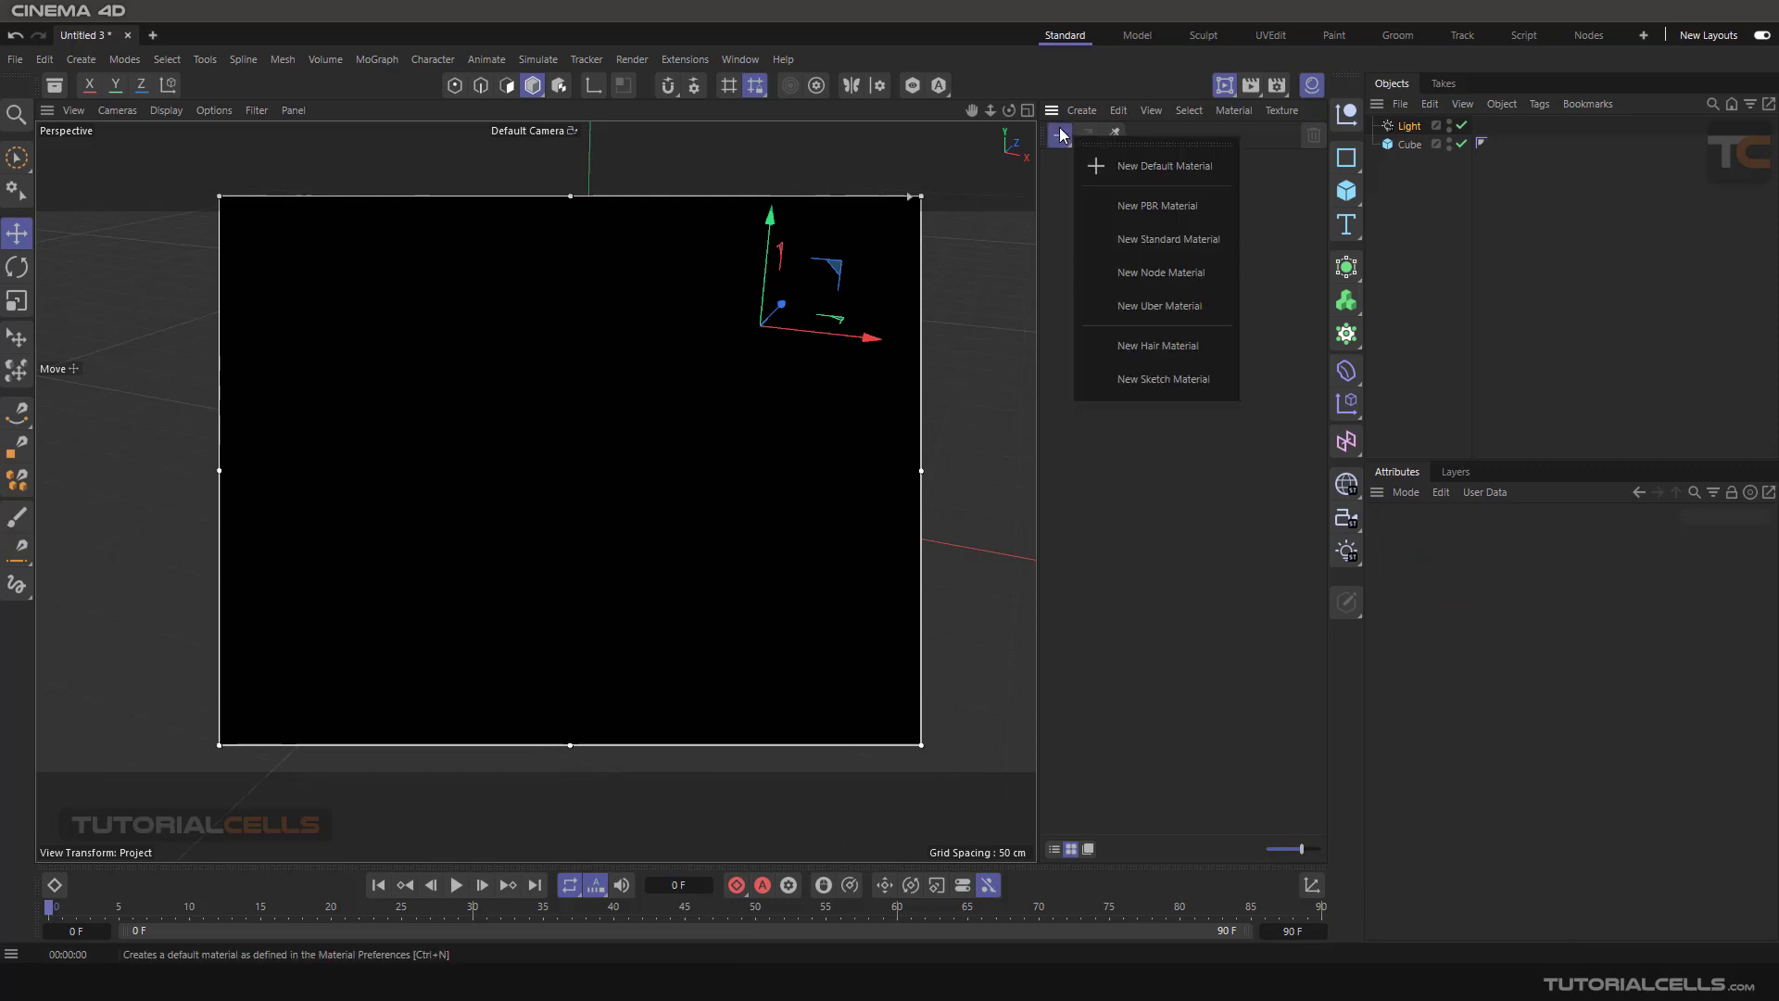
click(1132, 242)
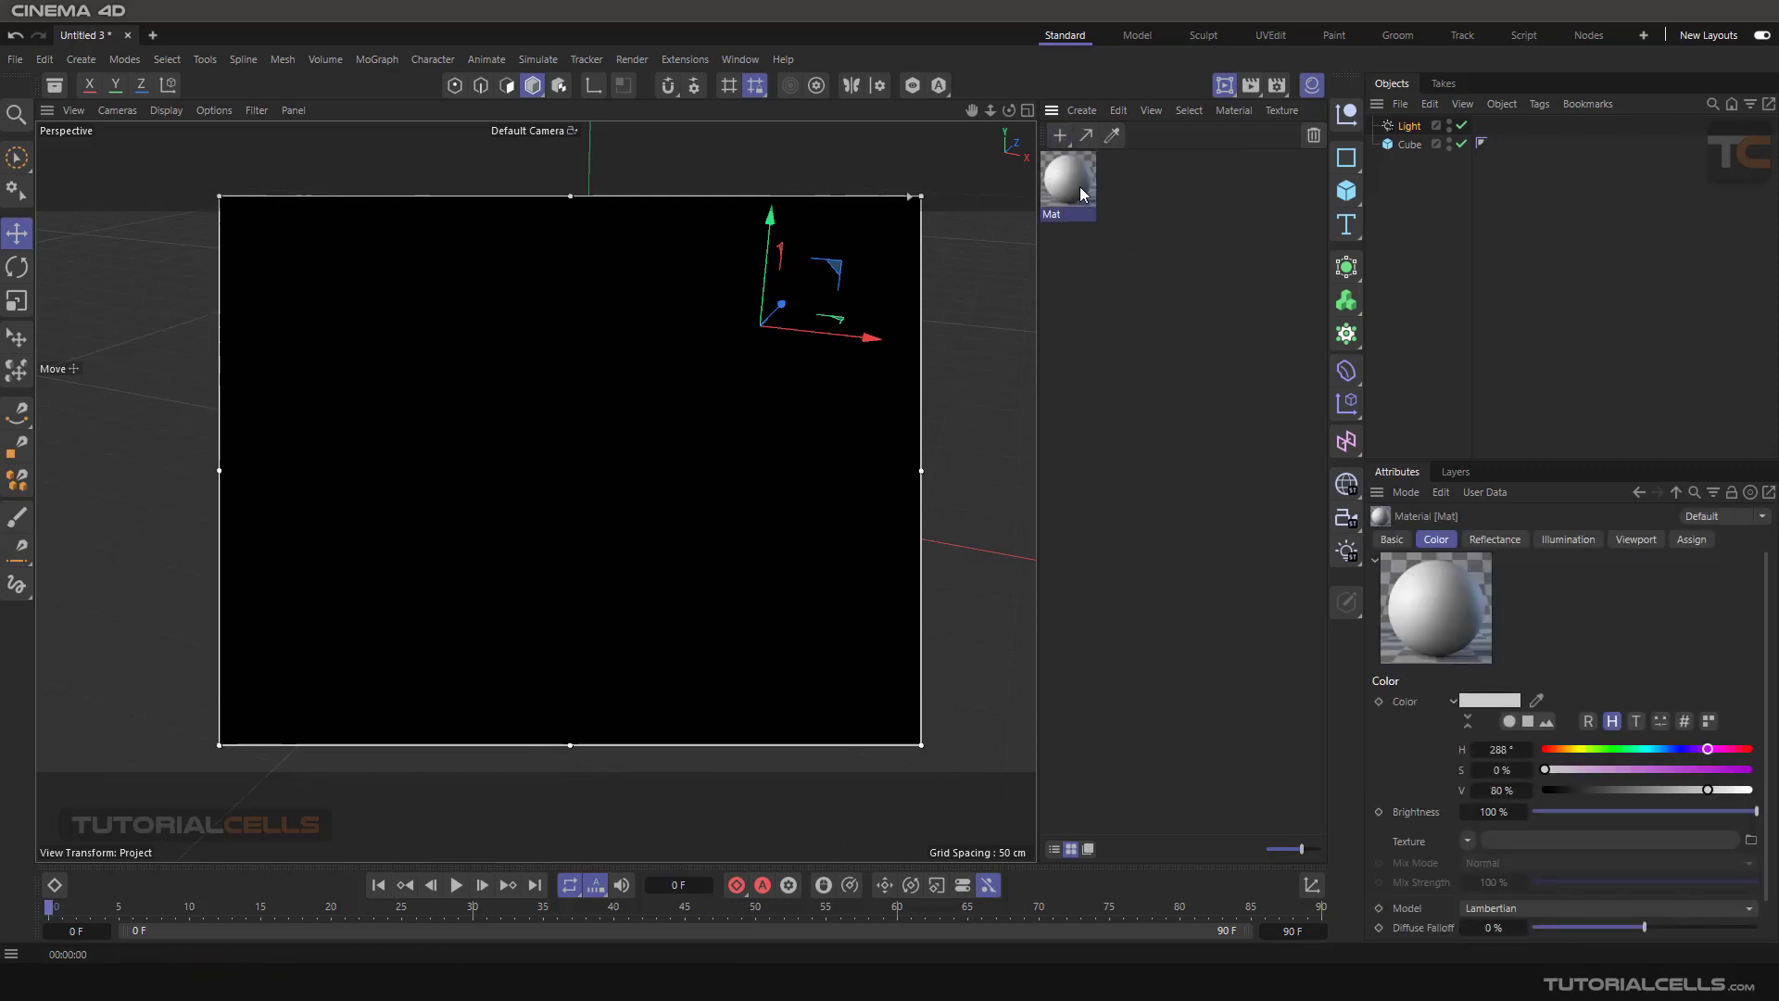
double_click(1056, 185)
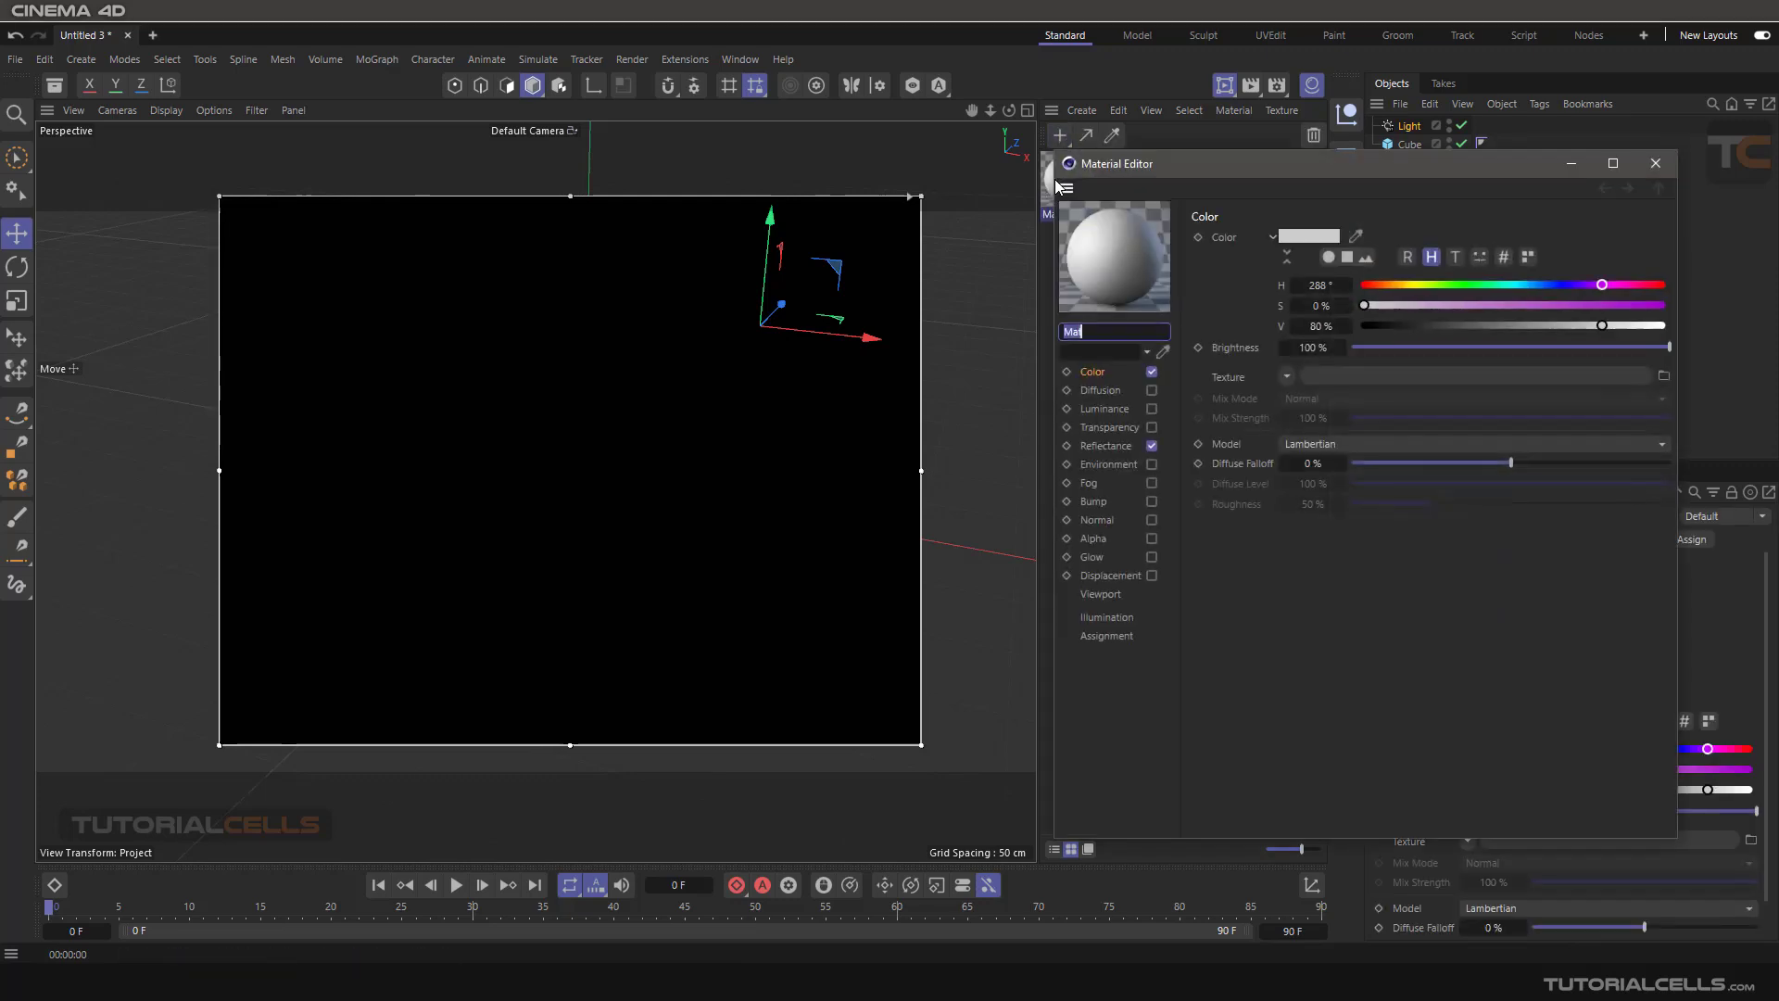
click(1128, 362)
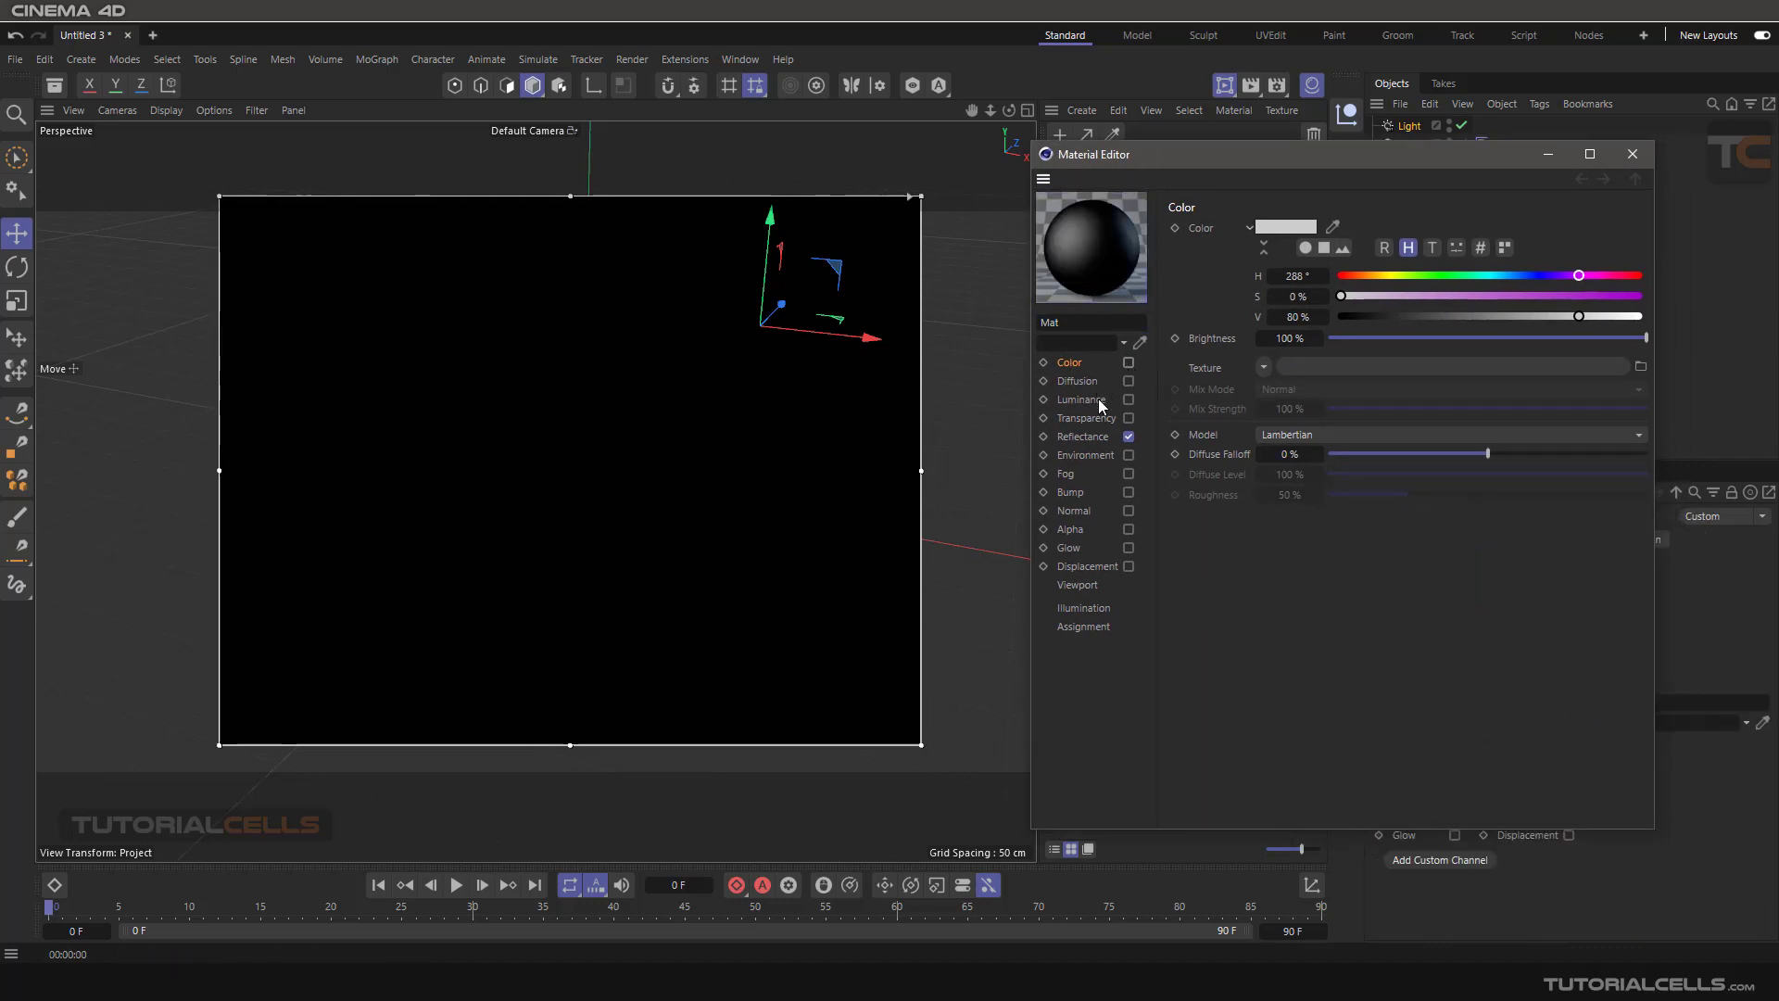
click(1081, 436)
click(1129, 437)
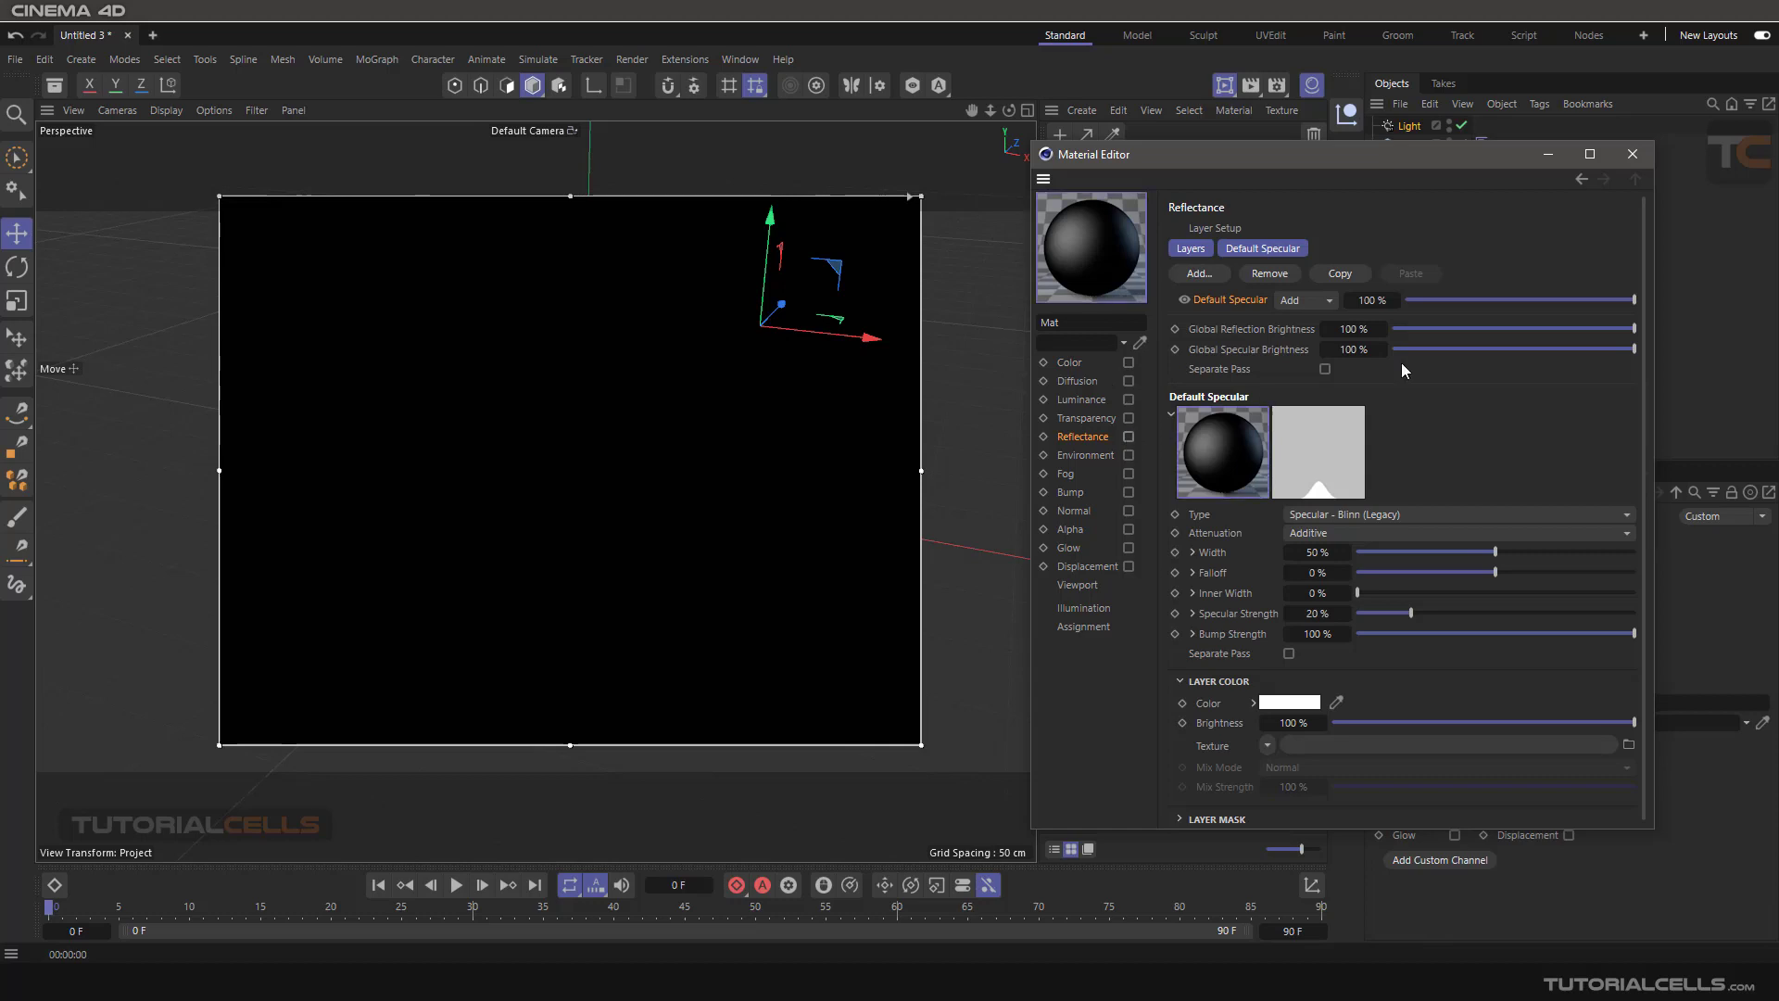
click(1629, 154)
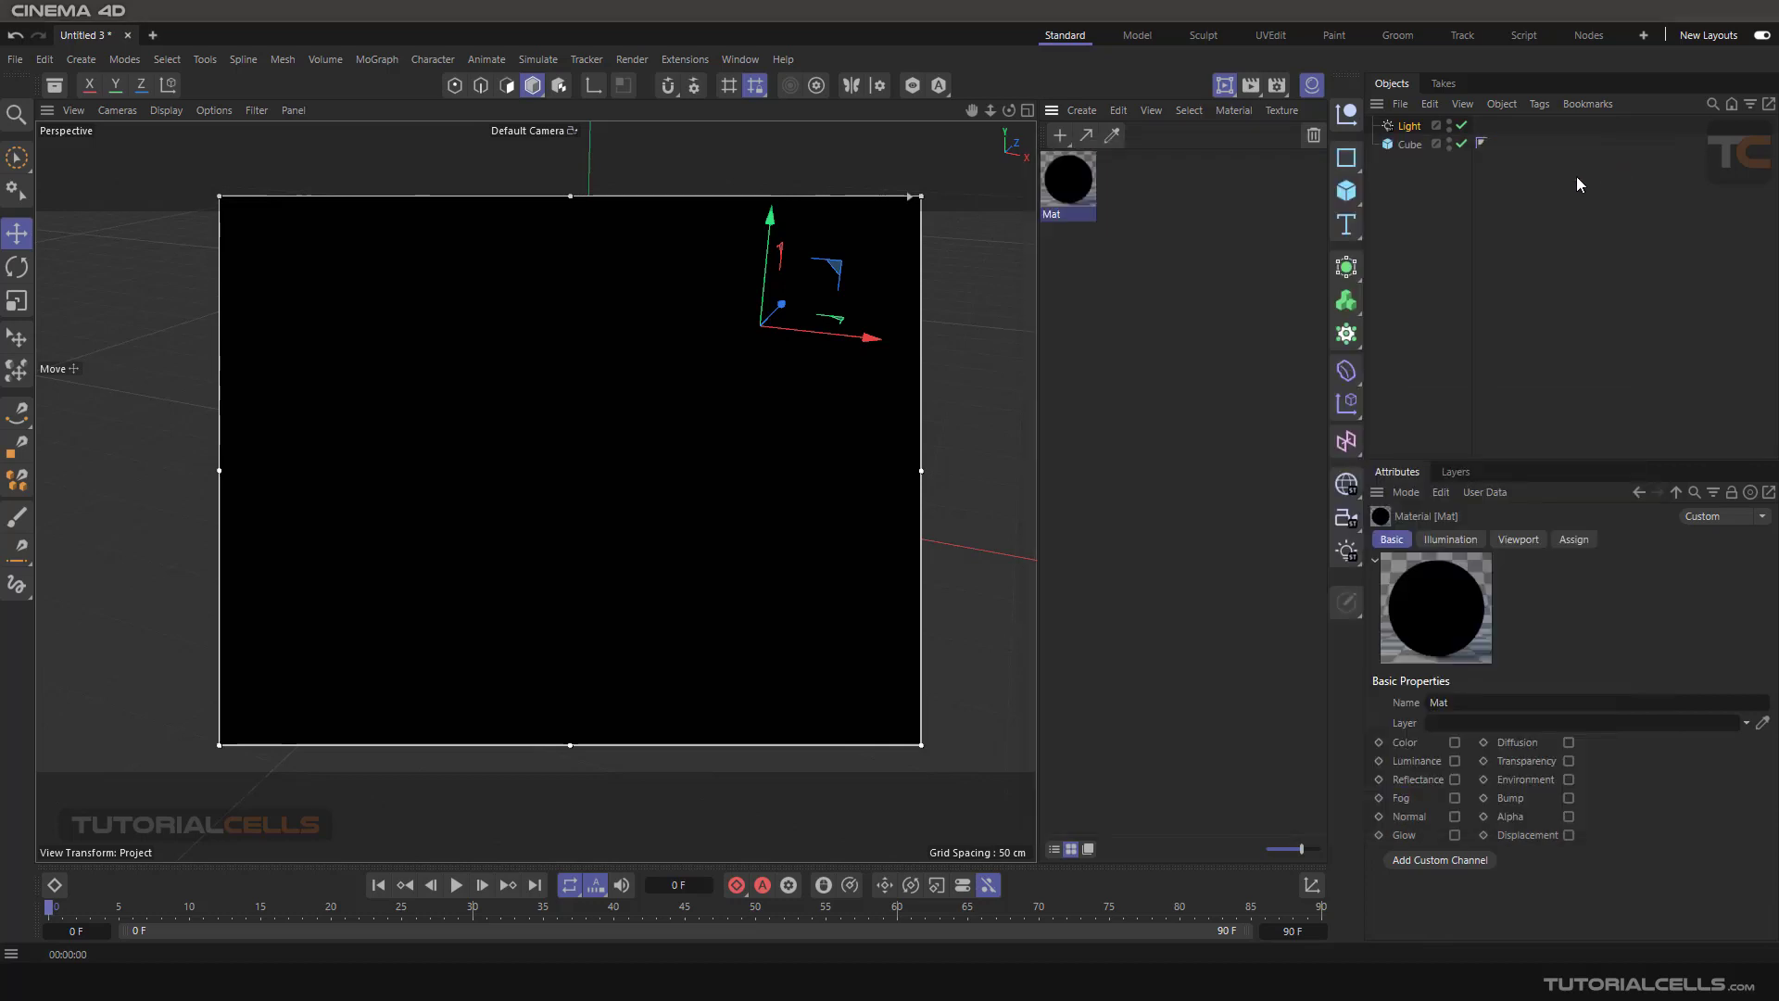
Set the light's shadow type to Shadow Maps (Soft)
click(1409, 126)
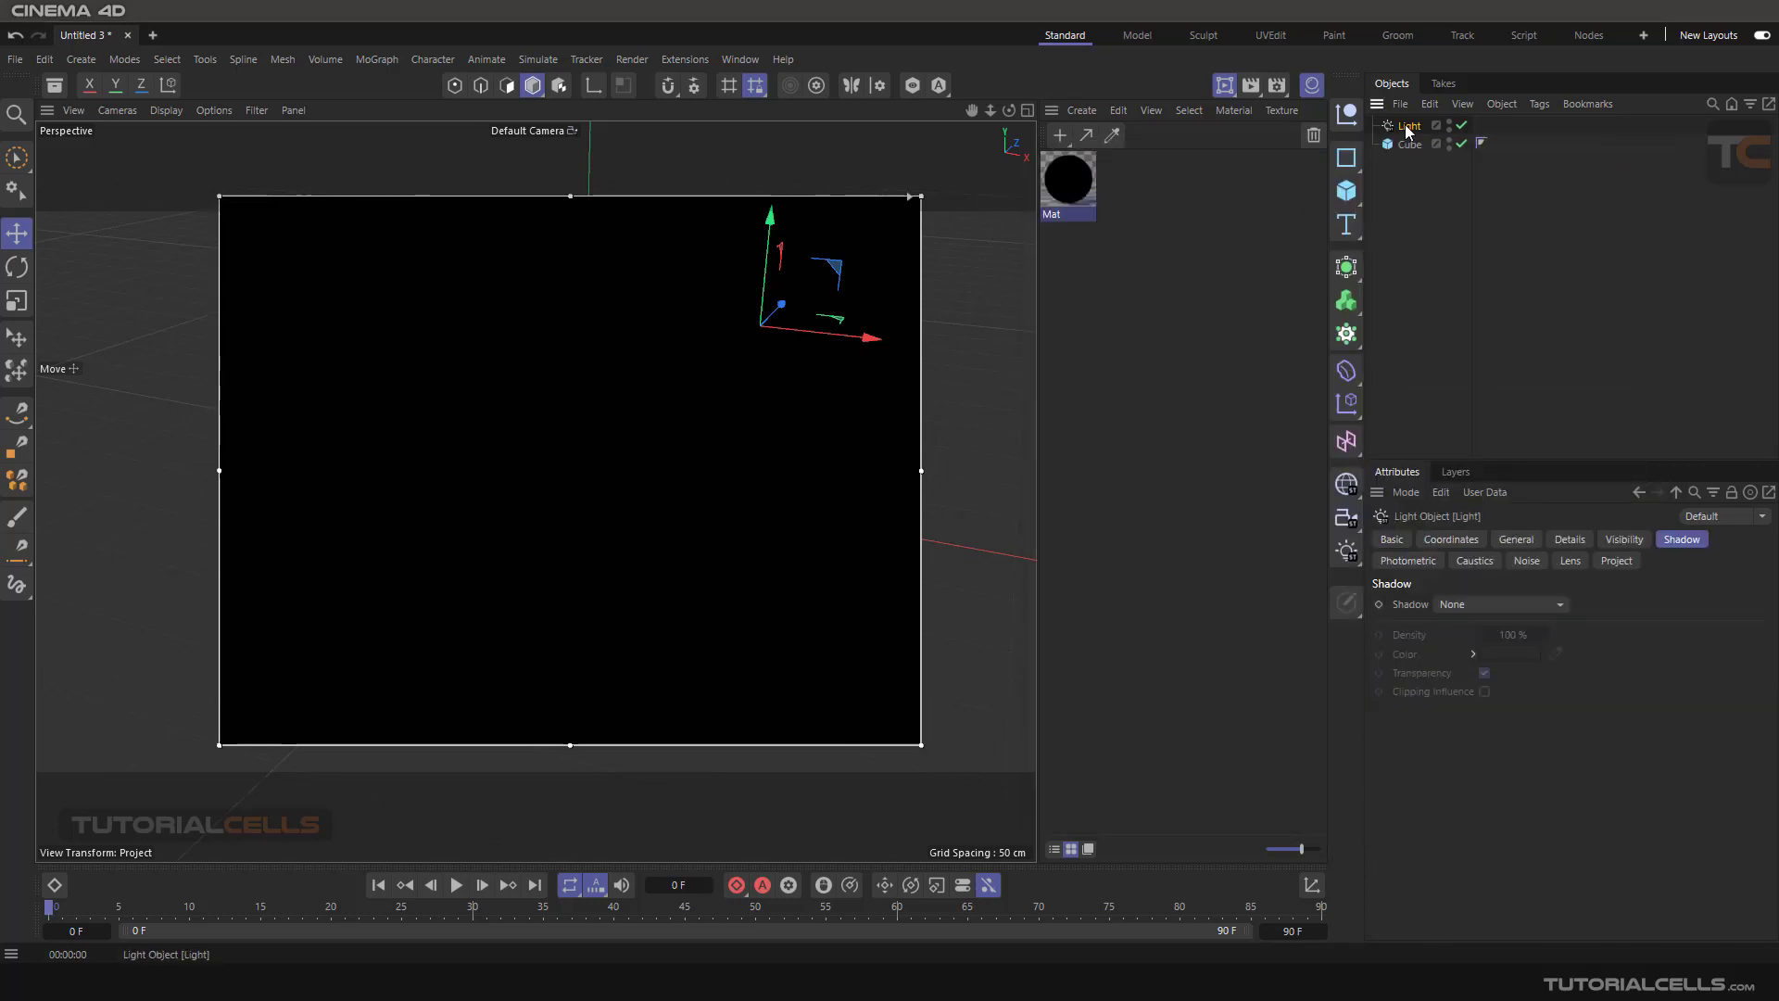
click(1538, 604)
click(1482, 643)
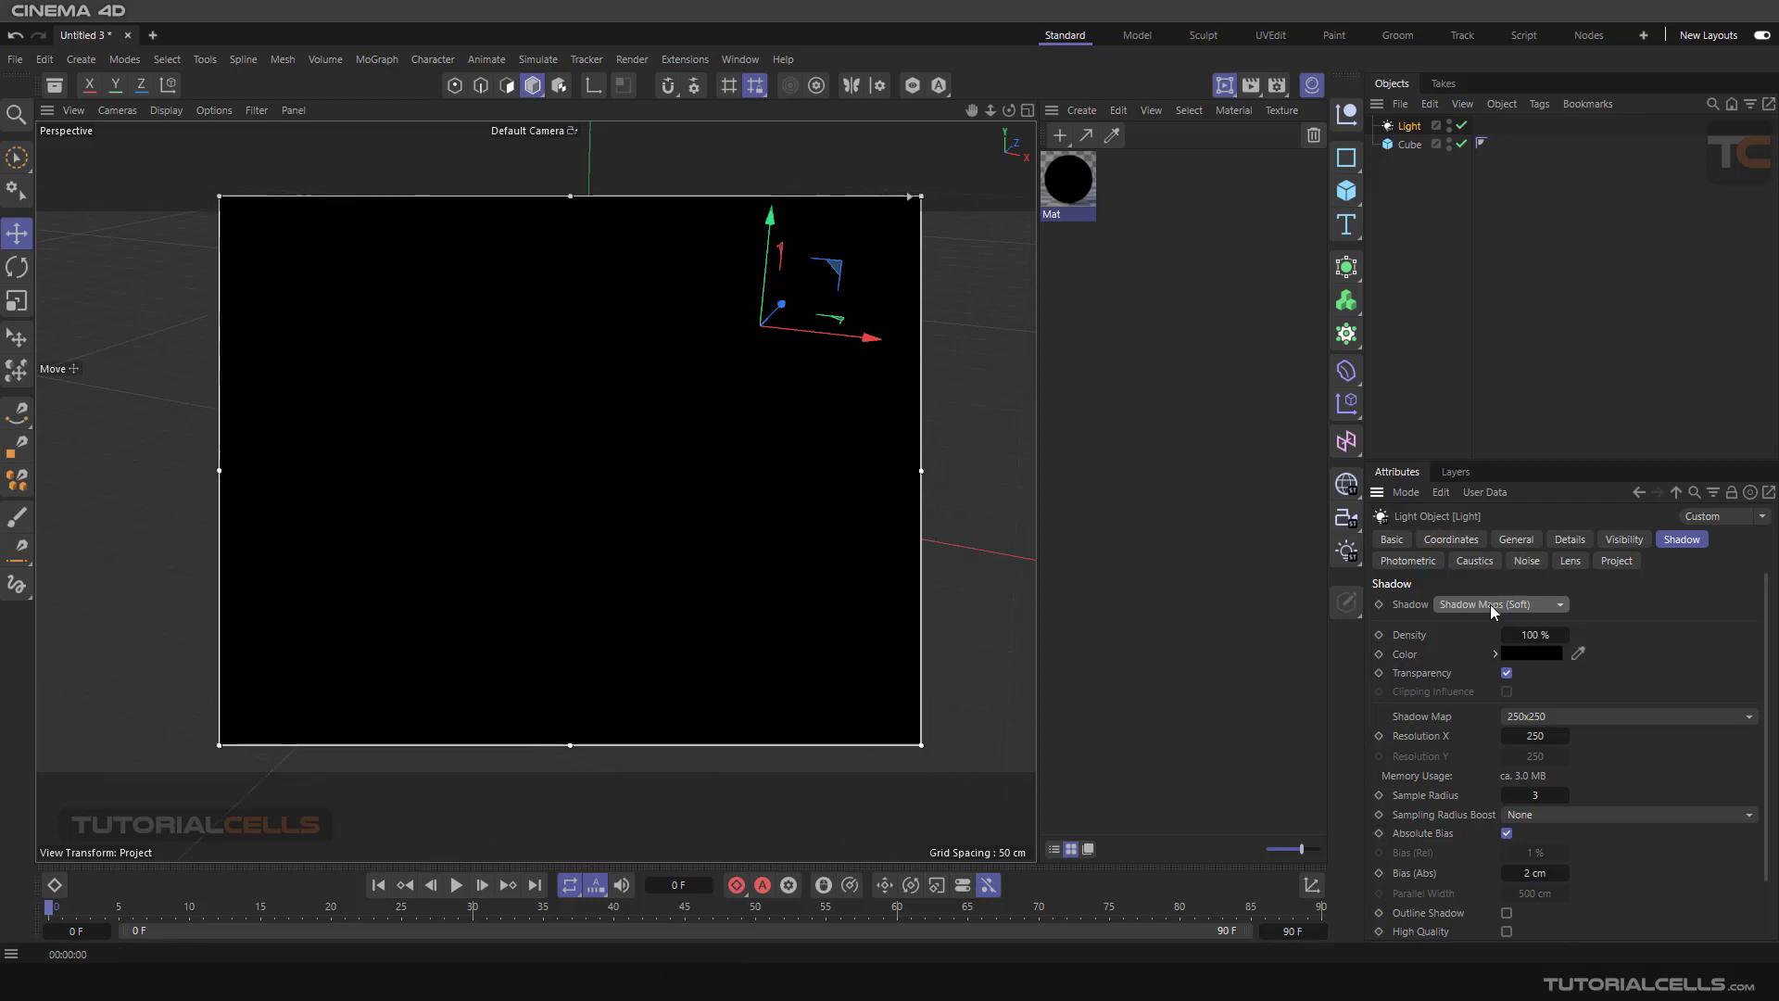
Enable the material's Luminance channel and load the ChanLum effect shader as its texture
double_click(1068, 181)
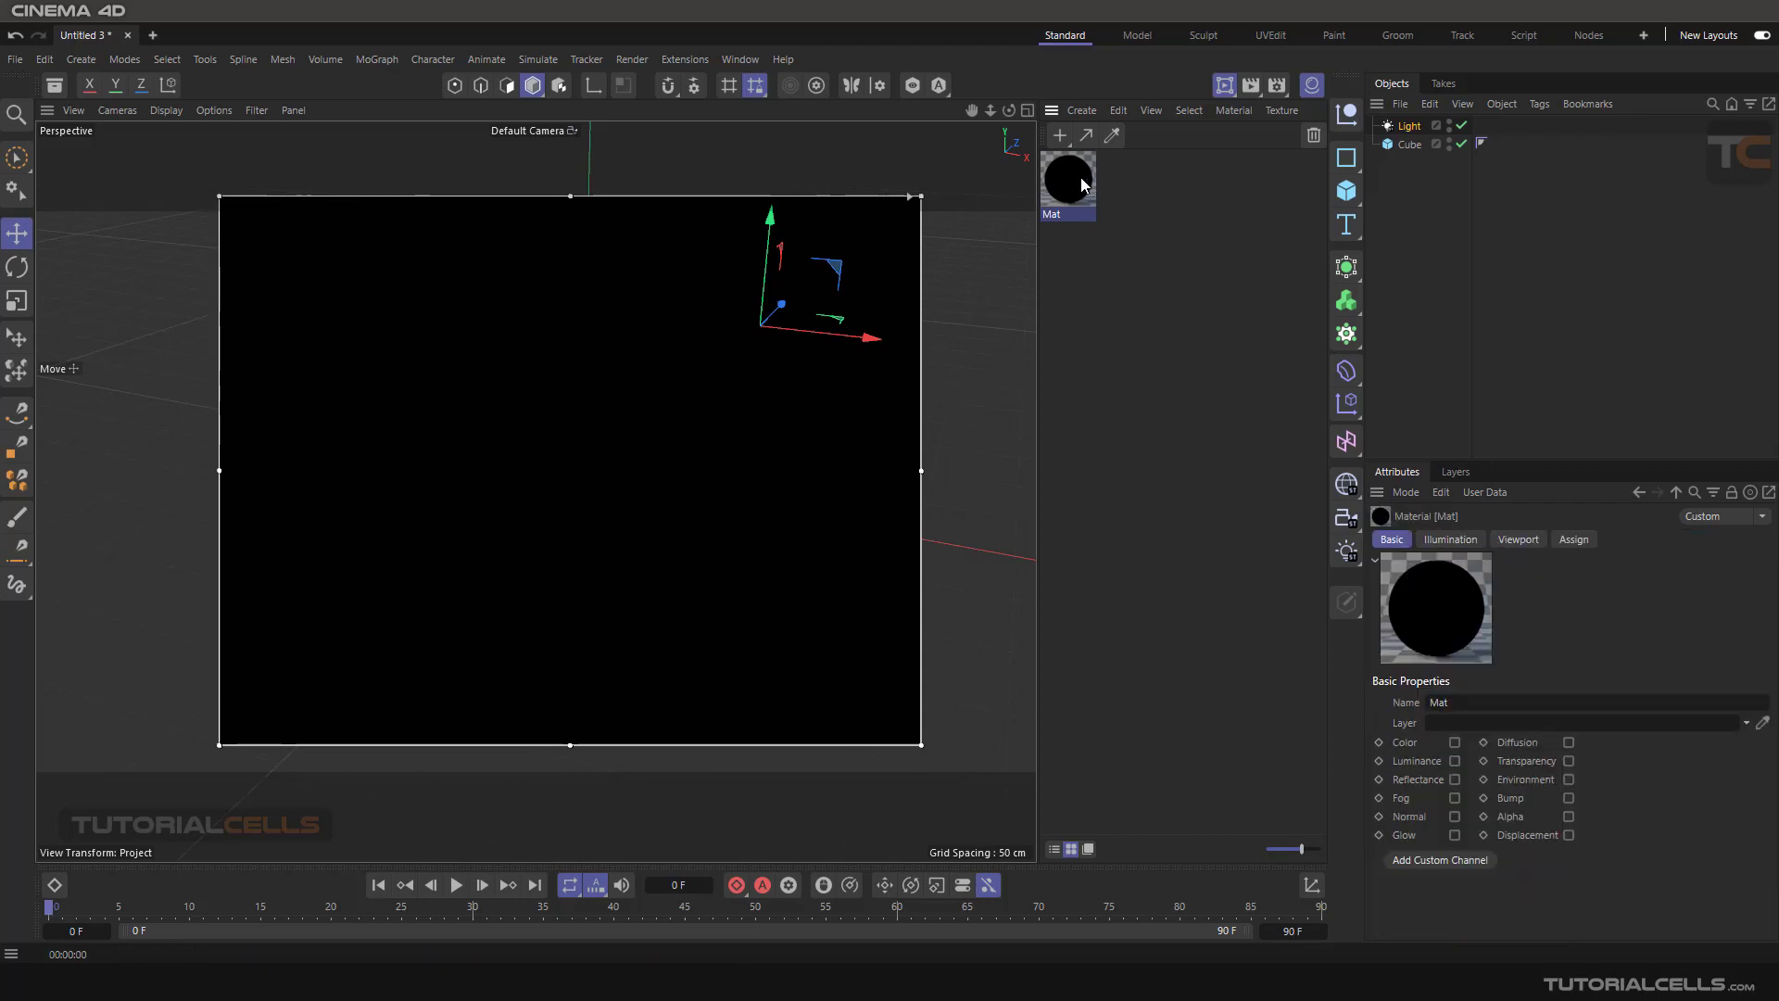
drag(1242, 146, 1228, 125)
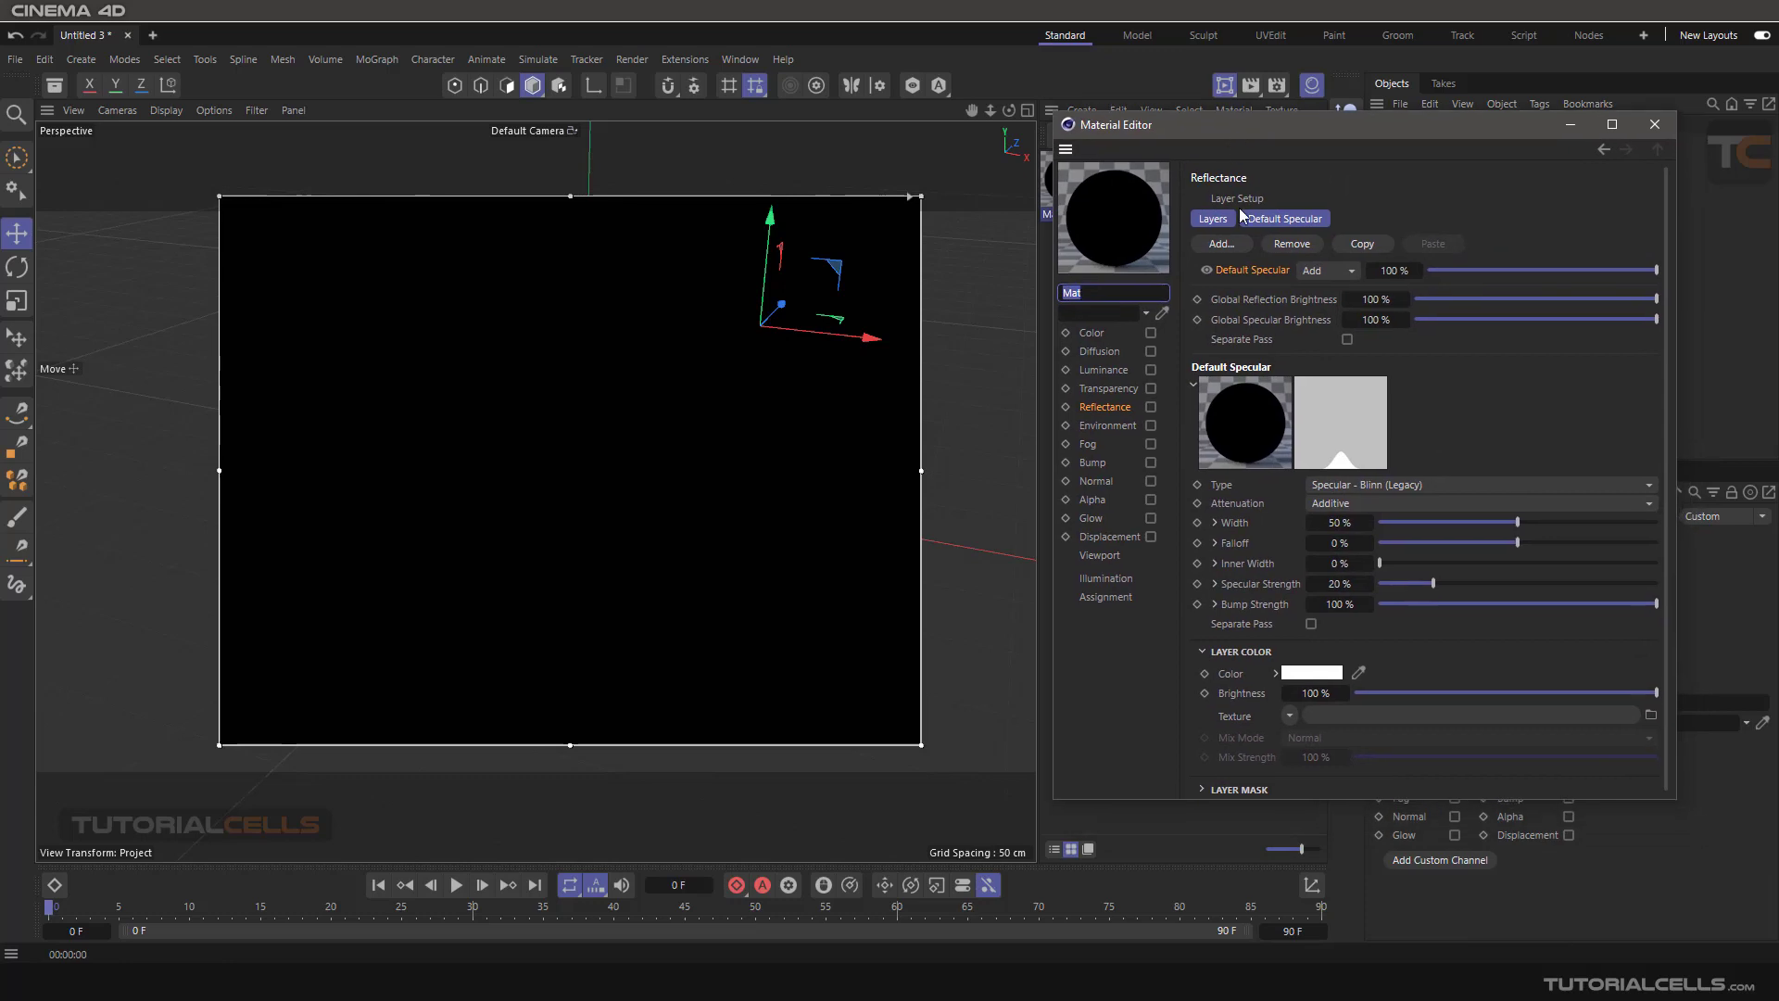
click(1103, 369)
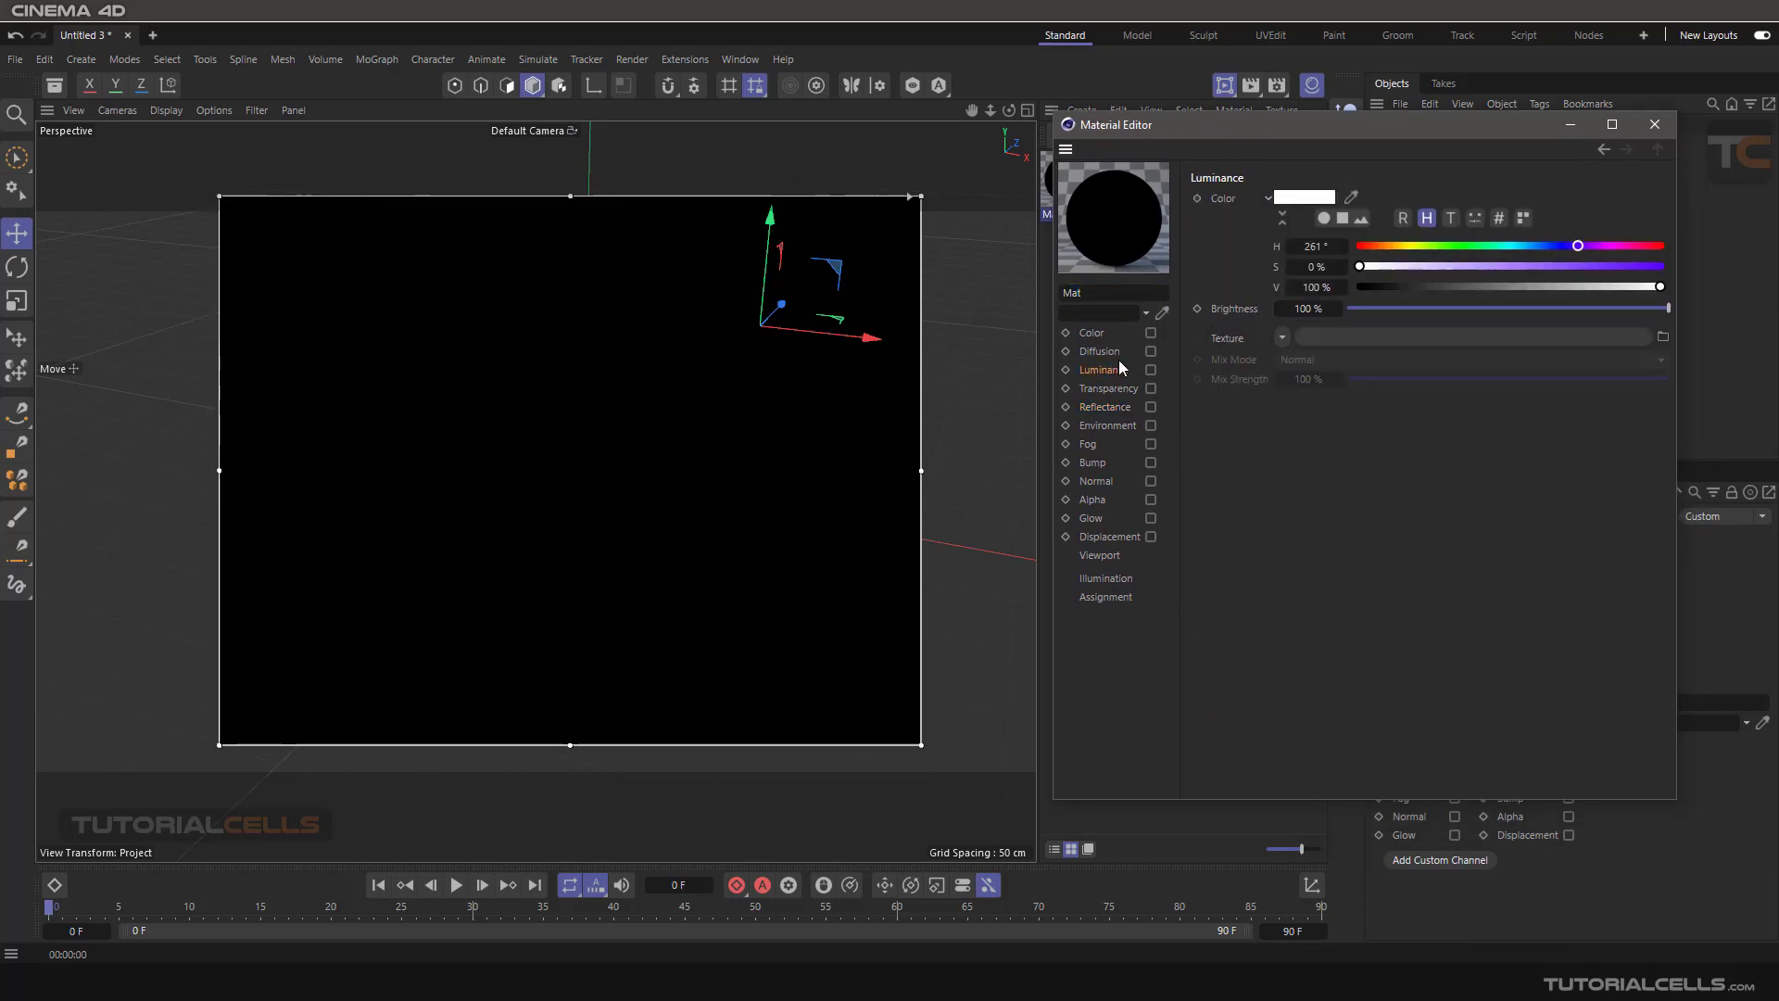
click(1150, 369)
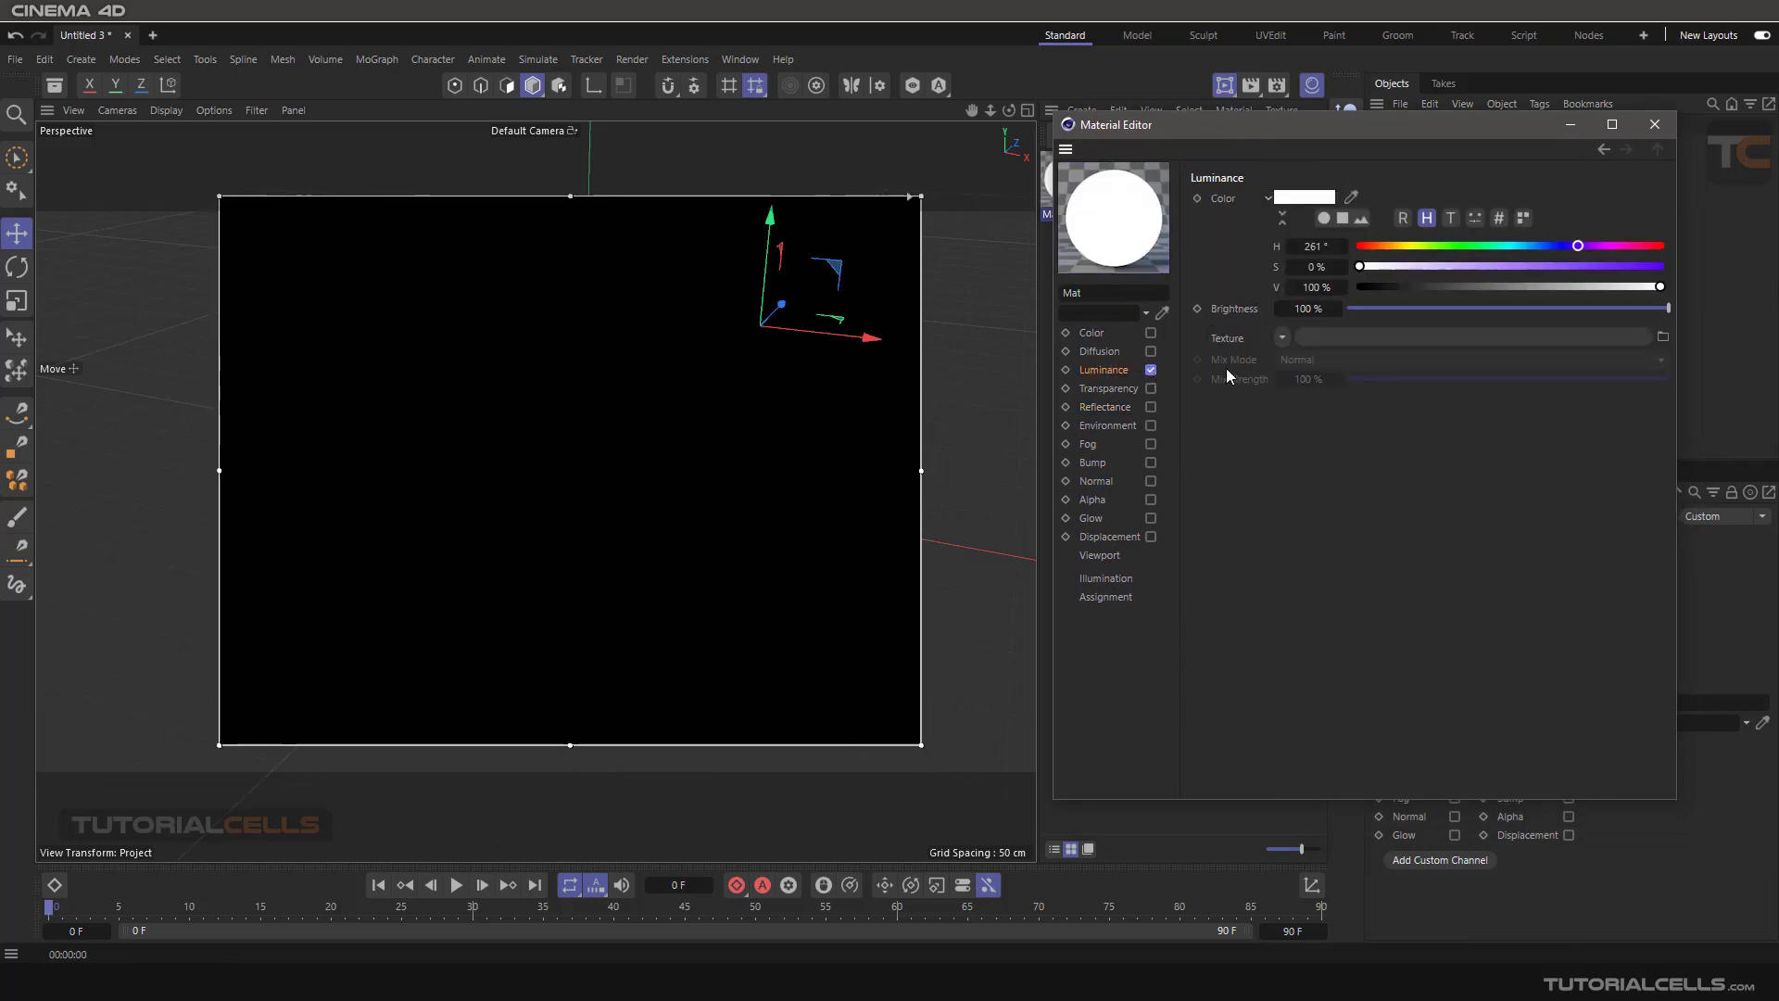
click(1281, 338)
mouse_move(1327, 694)
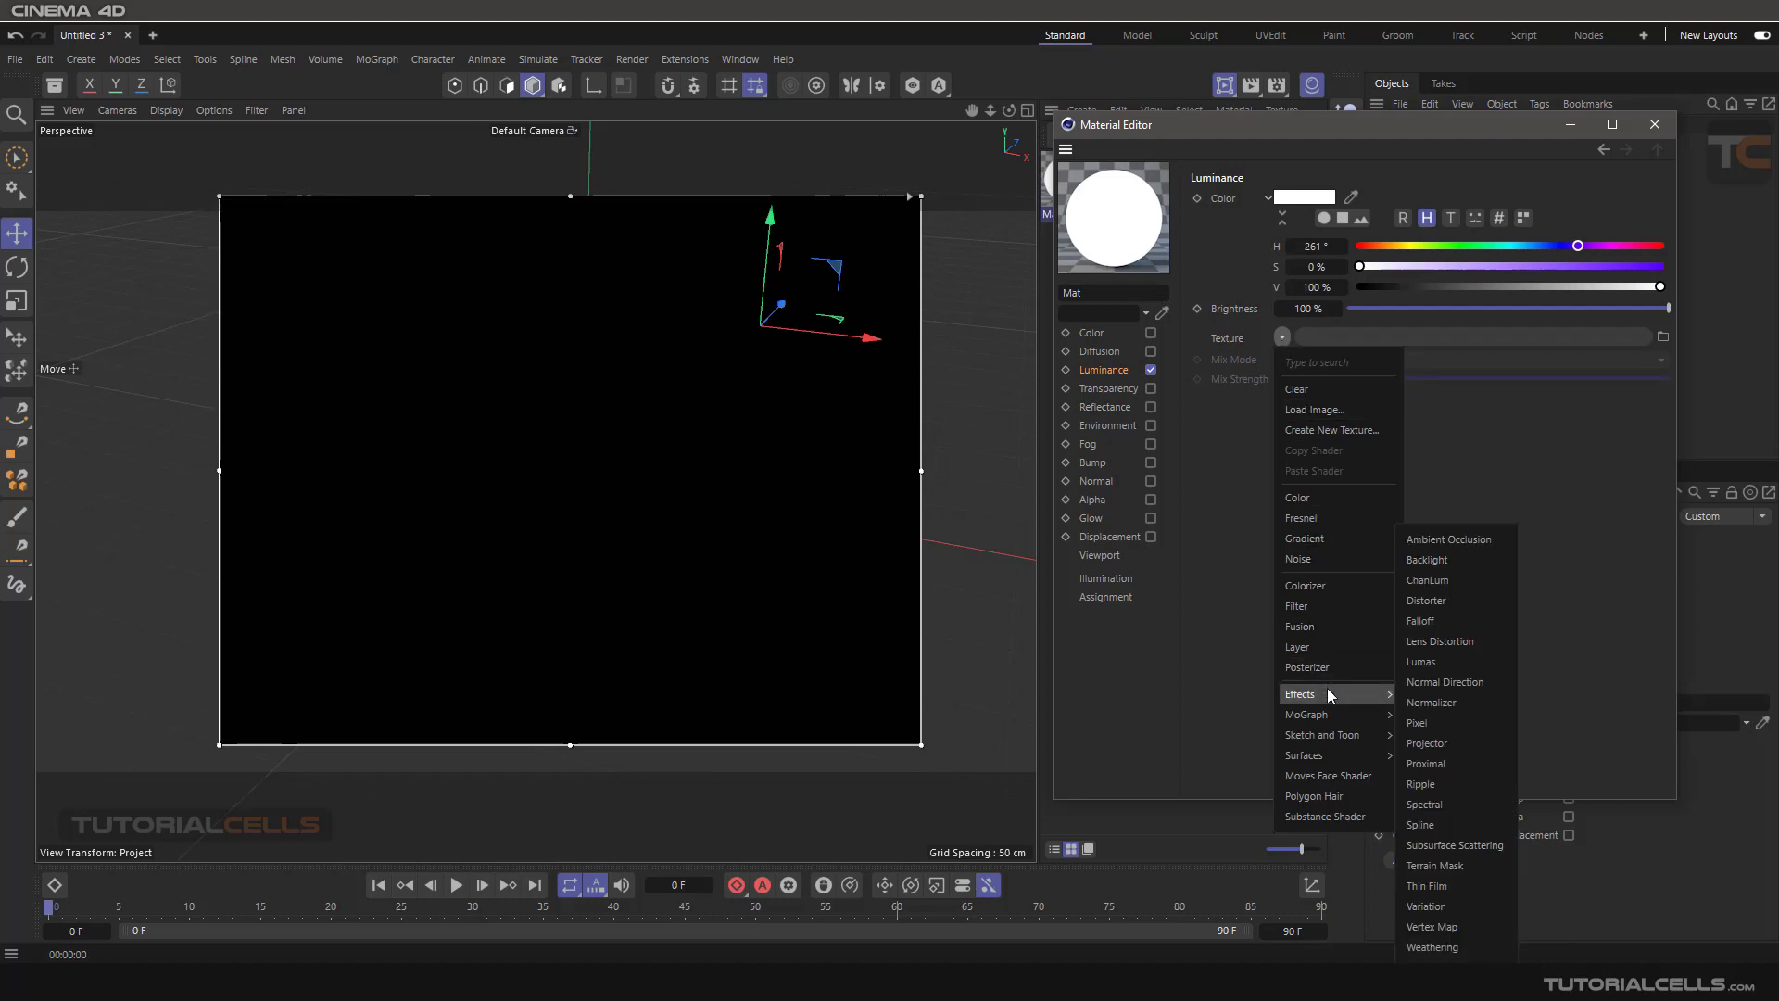
click(1462, 581)
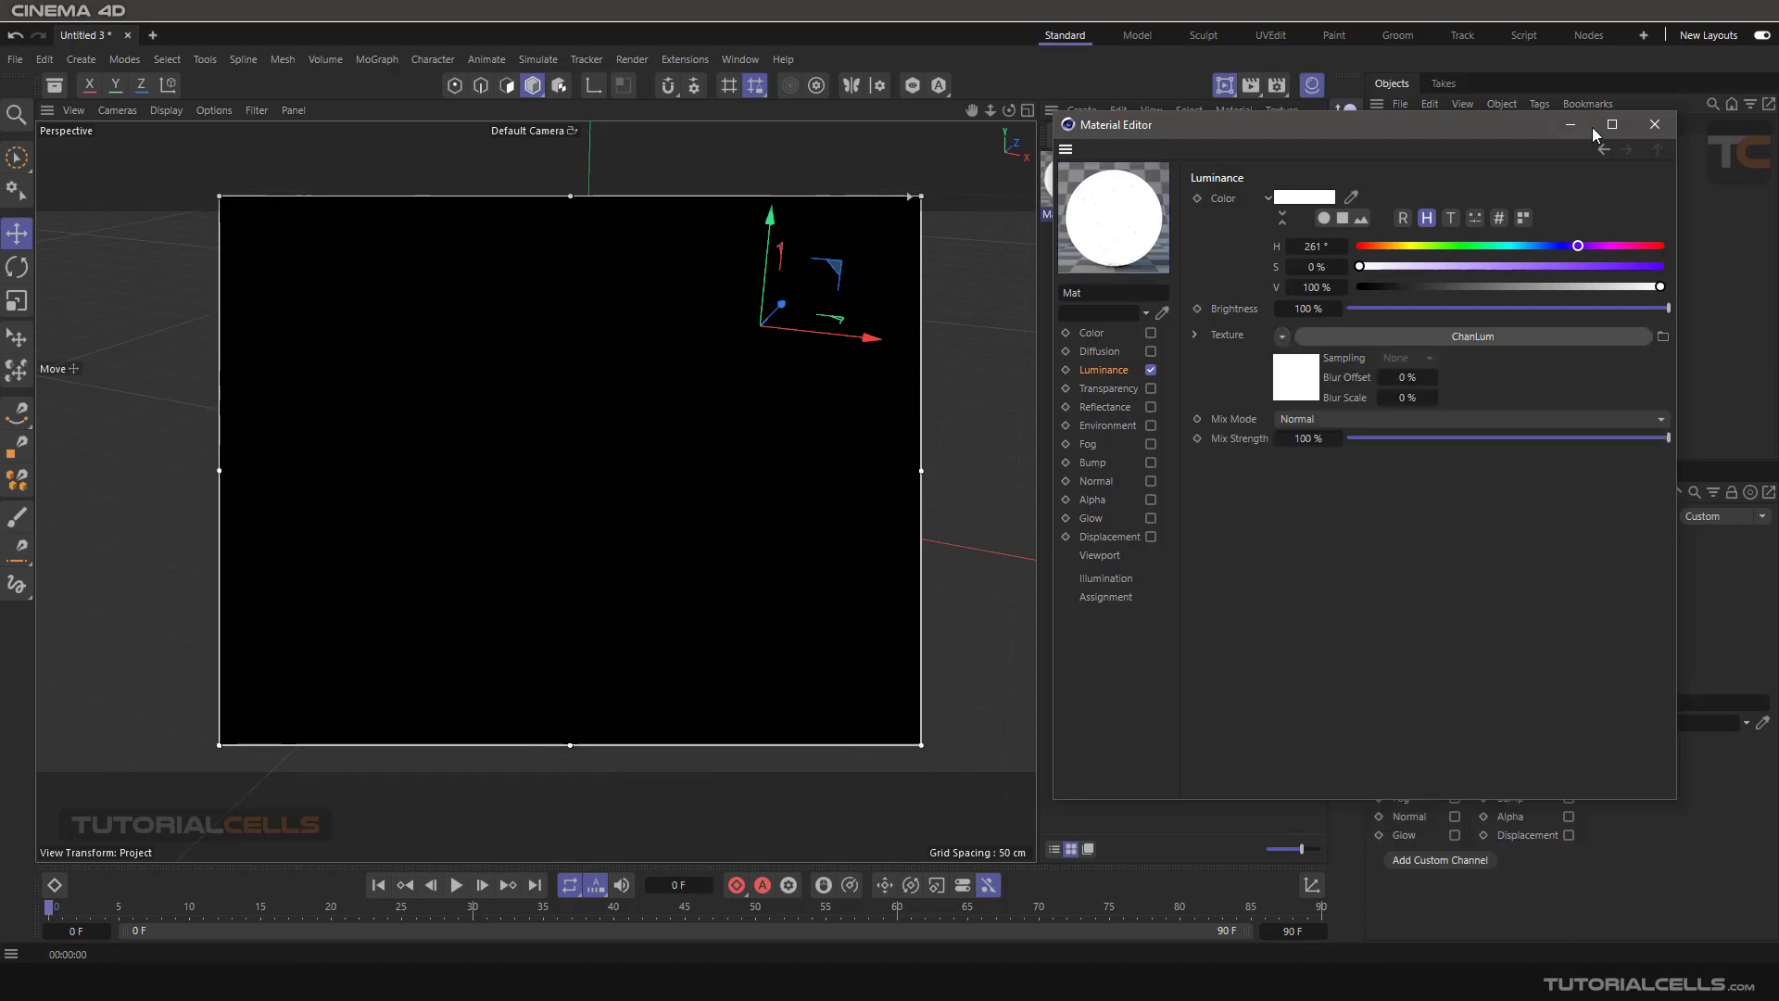
Apply the luminance material to the cube, close the Material Editor and clear the object selection
drag(1538, 125, 713, 221)
drag(1076, 179, 1355, 155)
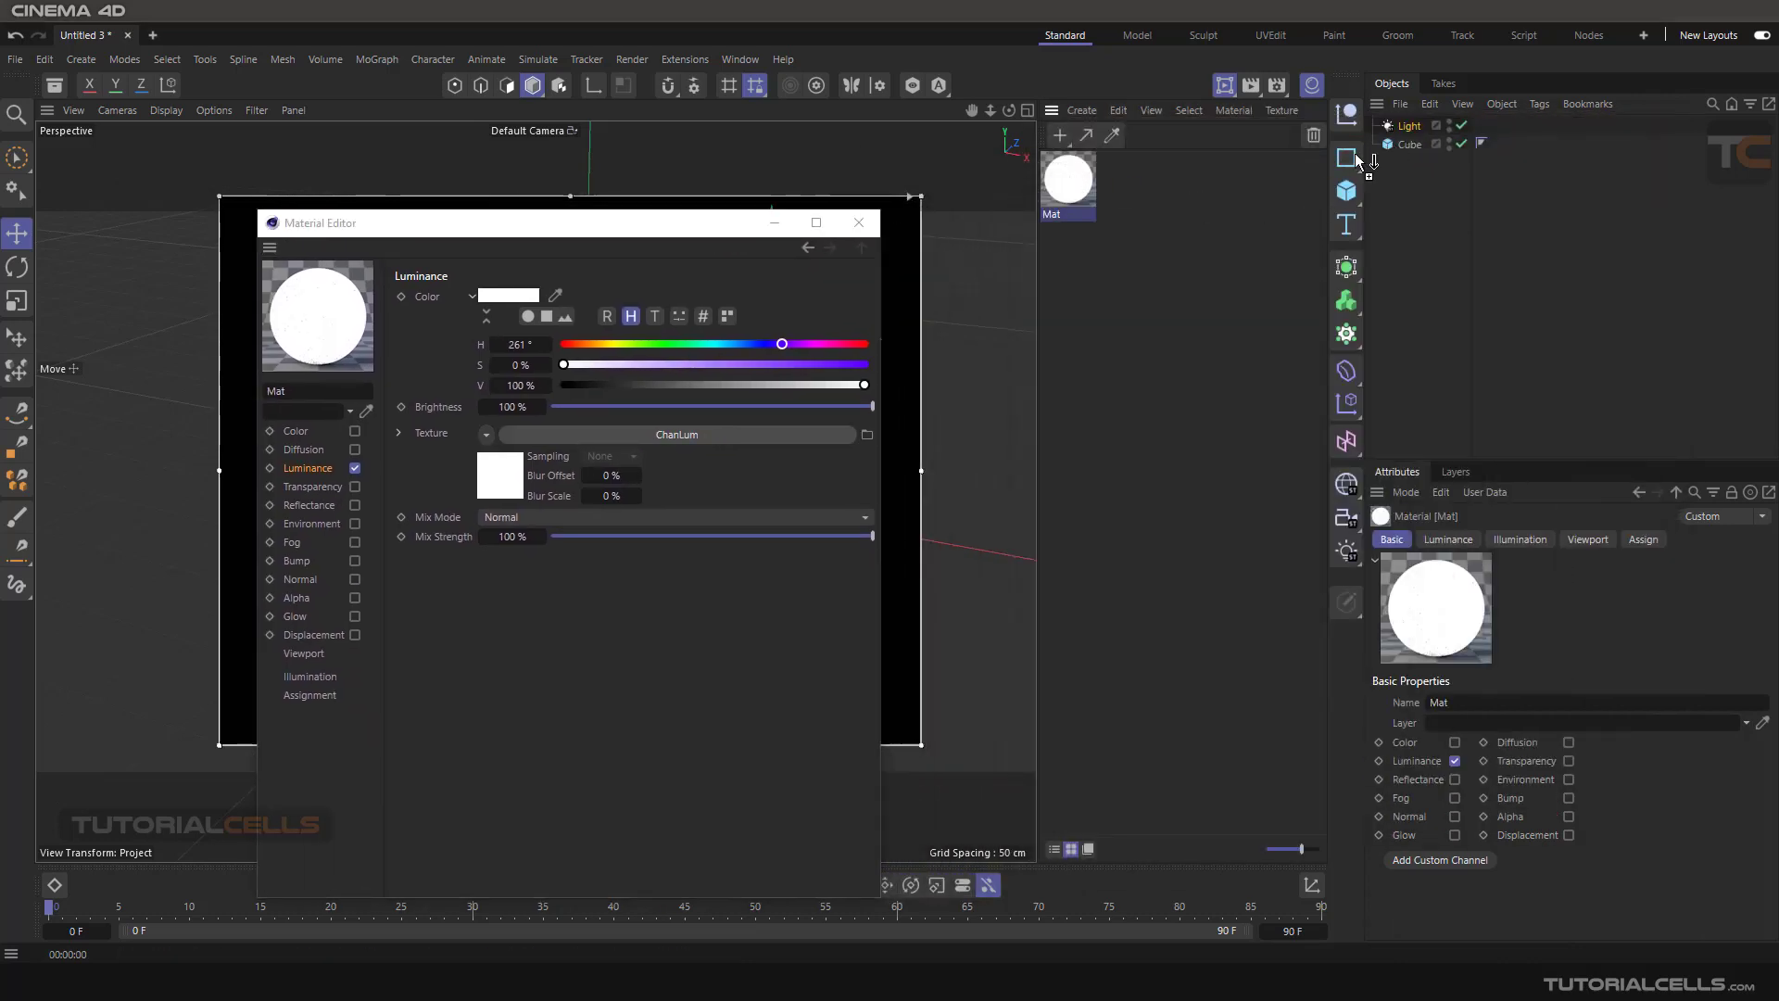
drag(672, 223, 417, 174)
drag(1068, 181, 1409, 151)
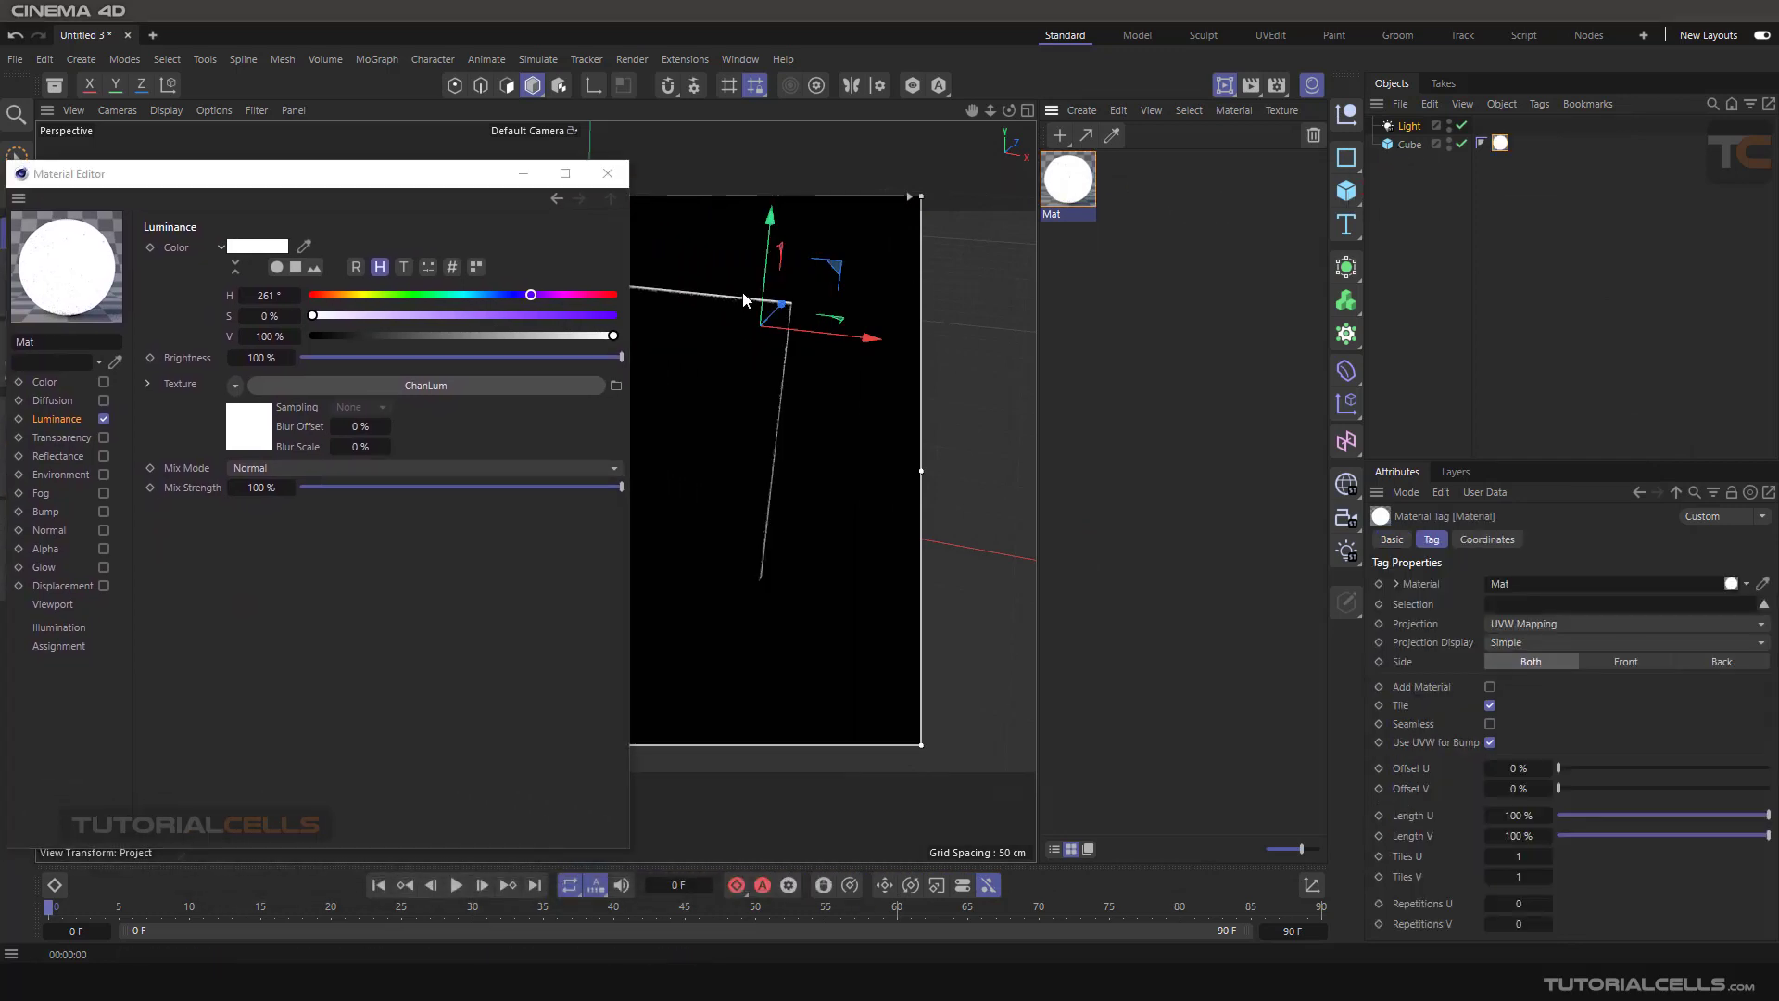
click(607, 174)
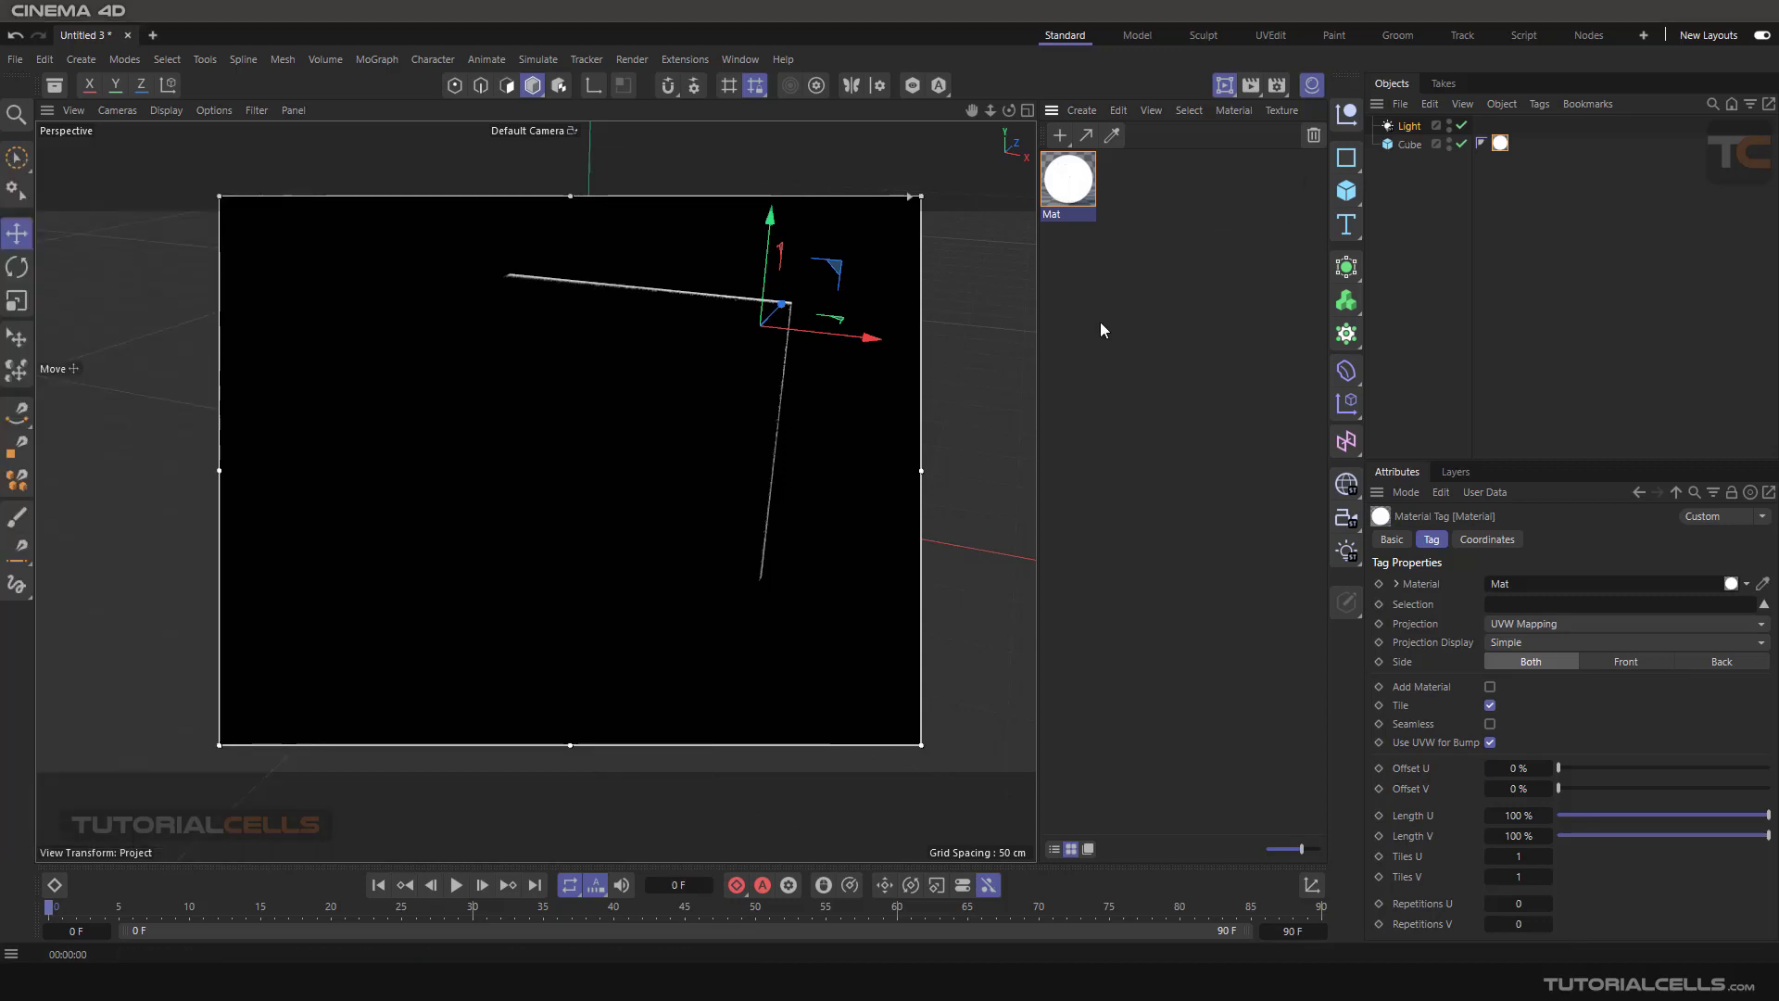
click(966, 337)
Open the ChanLum shader settings in the material's Luminance channel and set the Initial Offset to 100 cm
double_click(1077, 194)
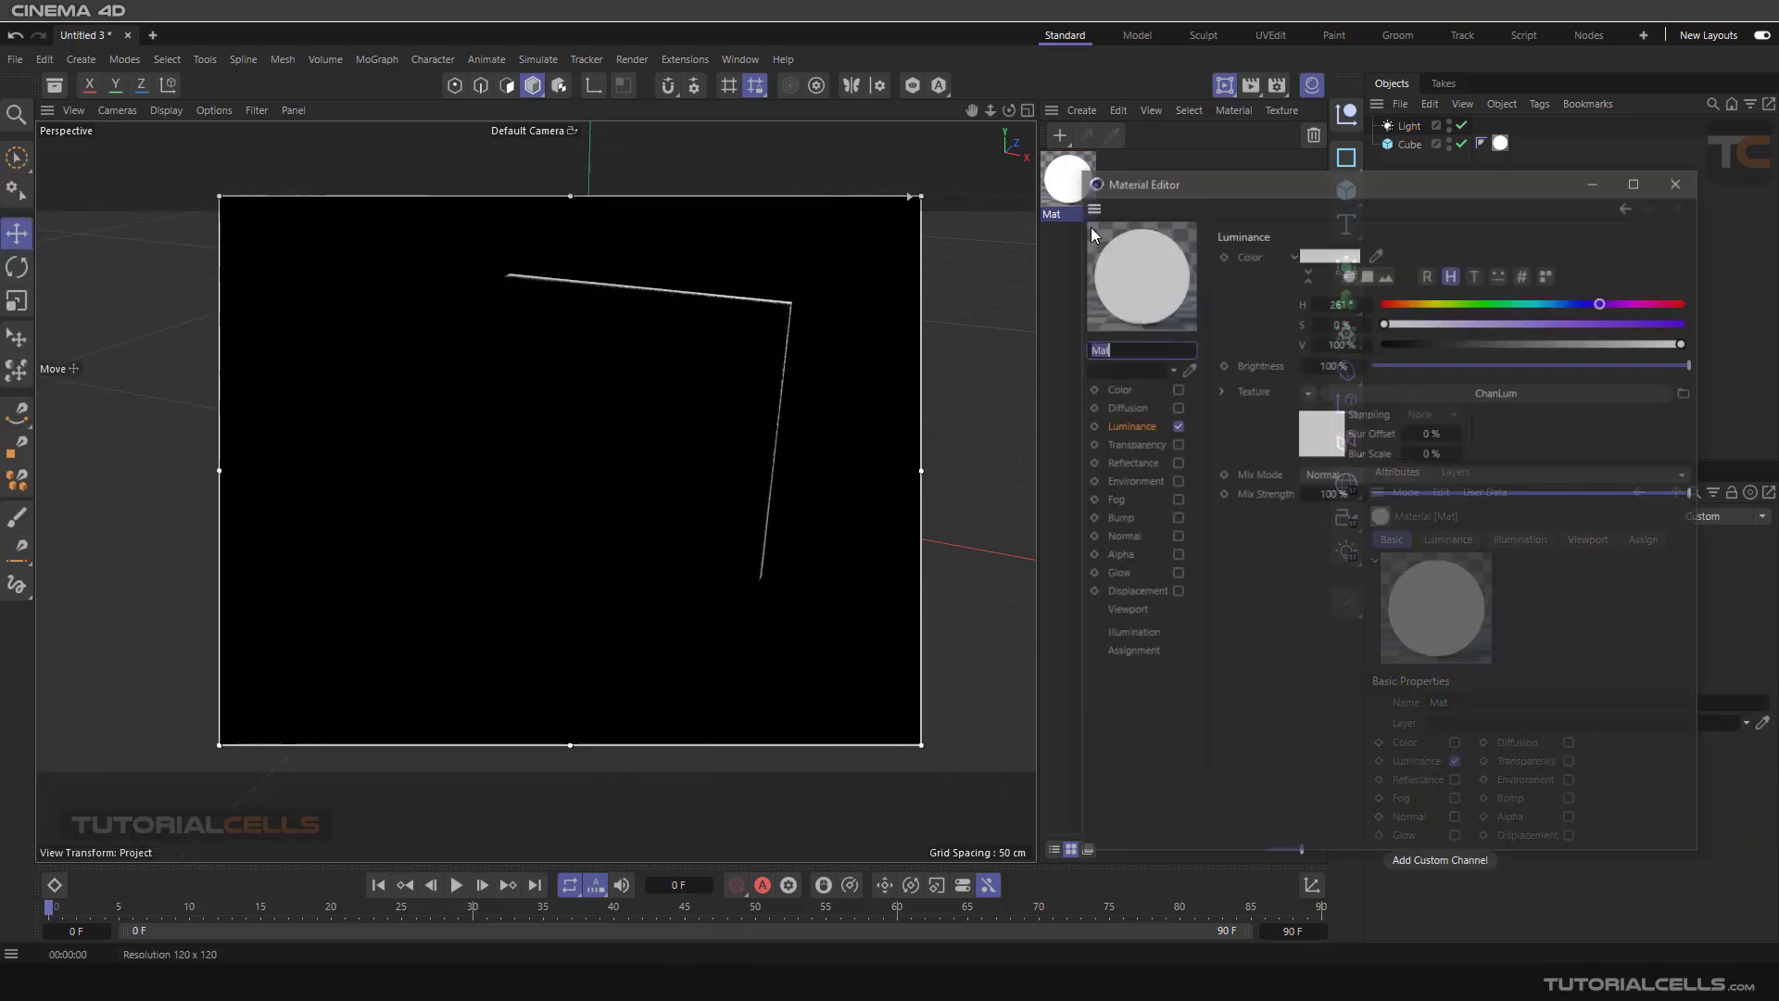
click(1131, 431)
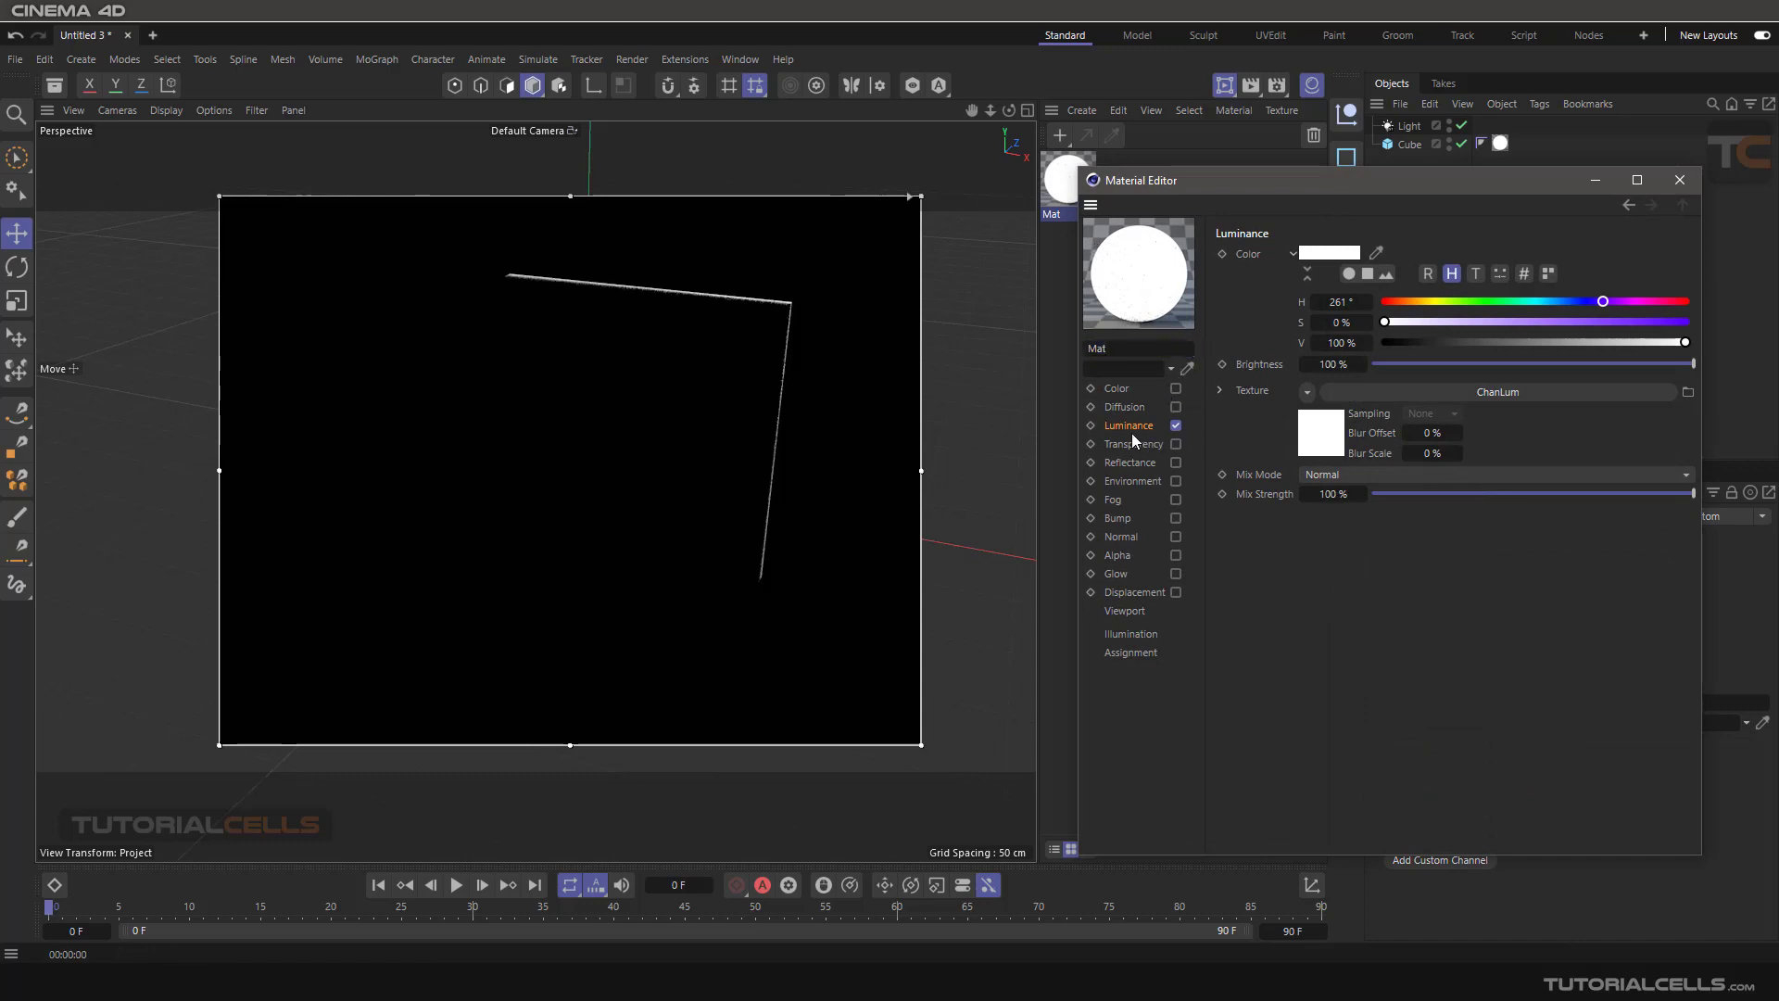
click(1408, 393)
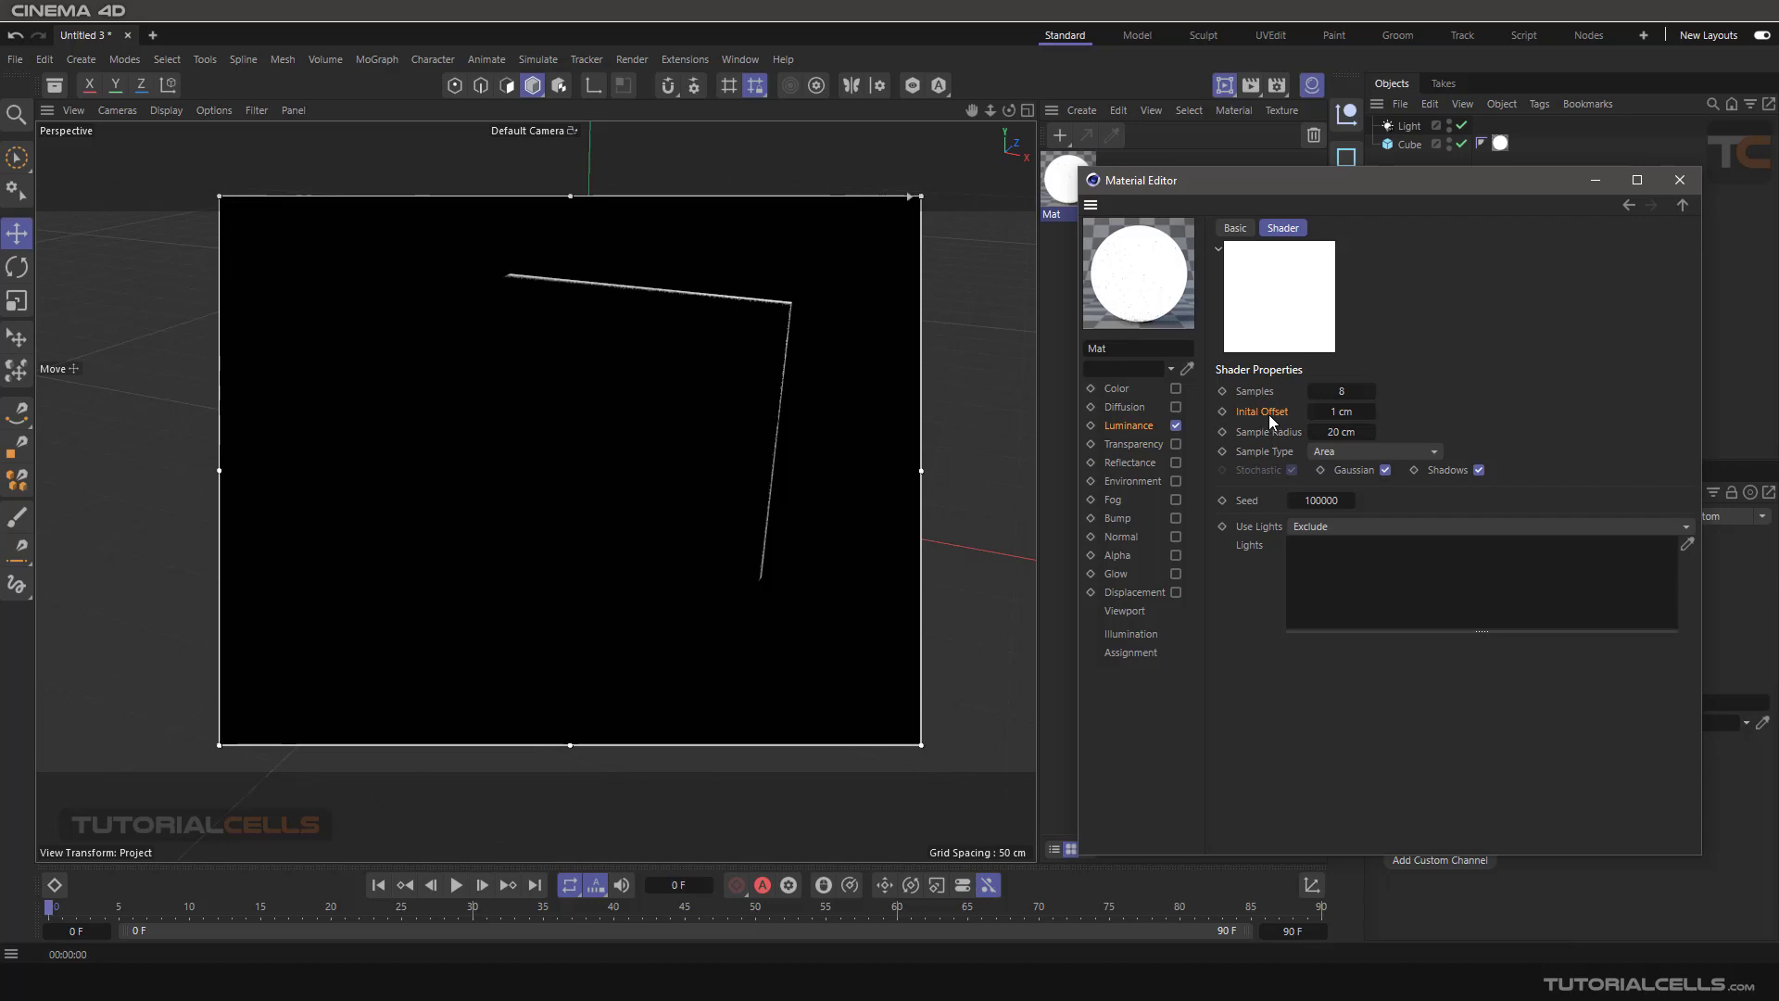
drag(1335, 417, 1348, 416)
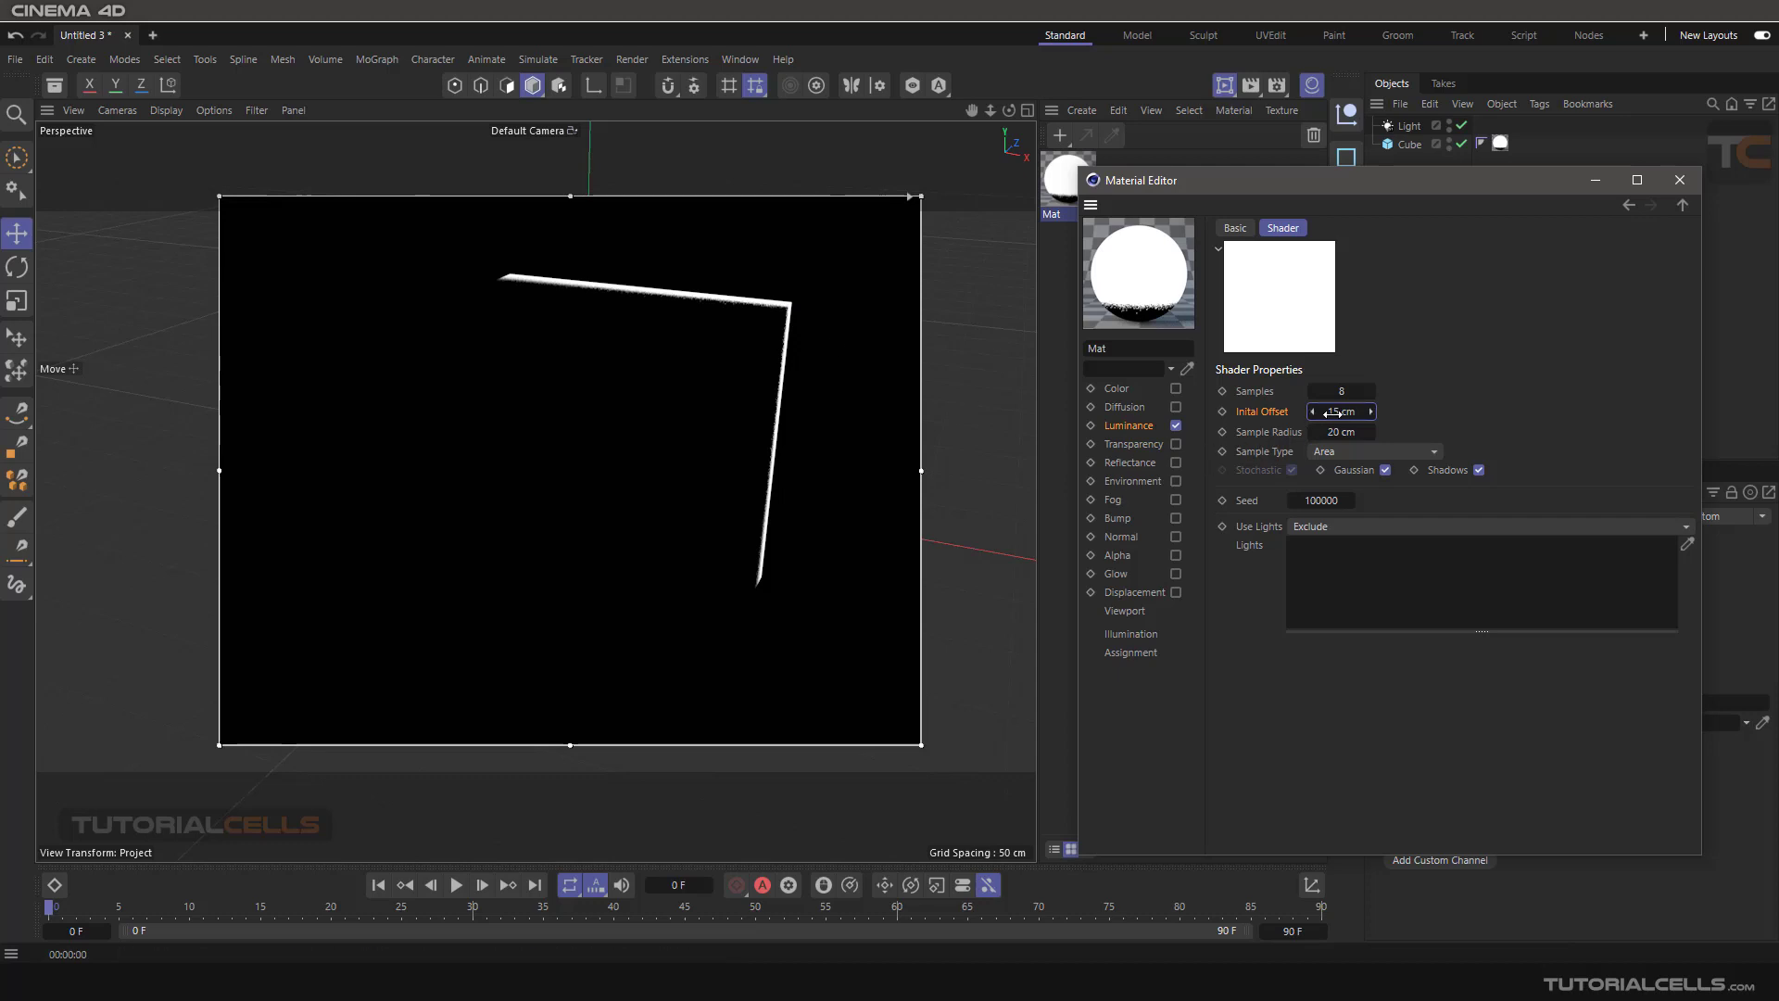
drag(1331, 412, 1410, 411)
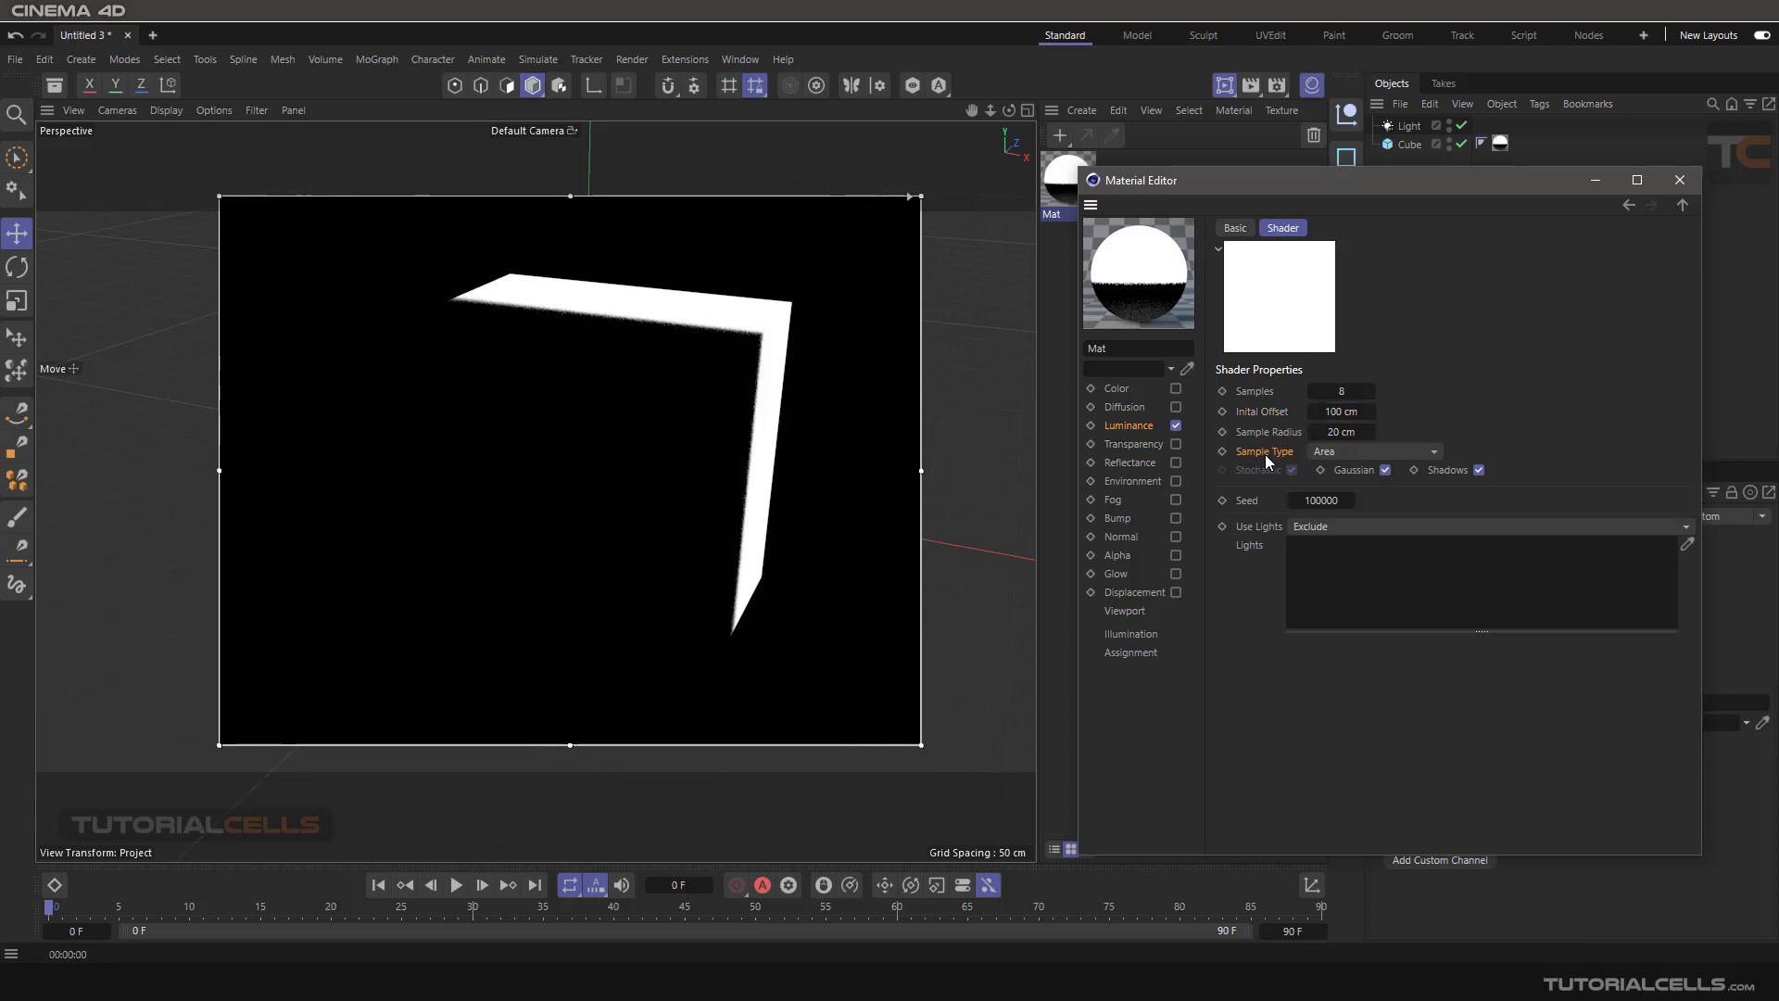
Set the ChanLum shader's Sample Type to Along Normal and inspect the rendered edge of the cube
click(1325, 452)
click(1354, 475)
scroll(732, 335, up, 3)
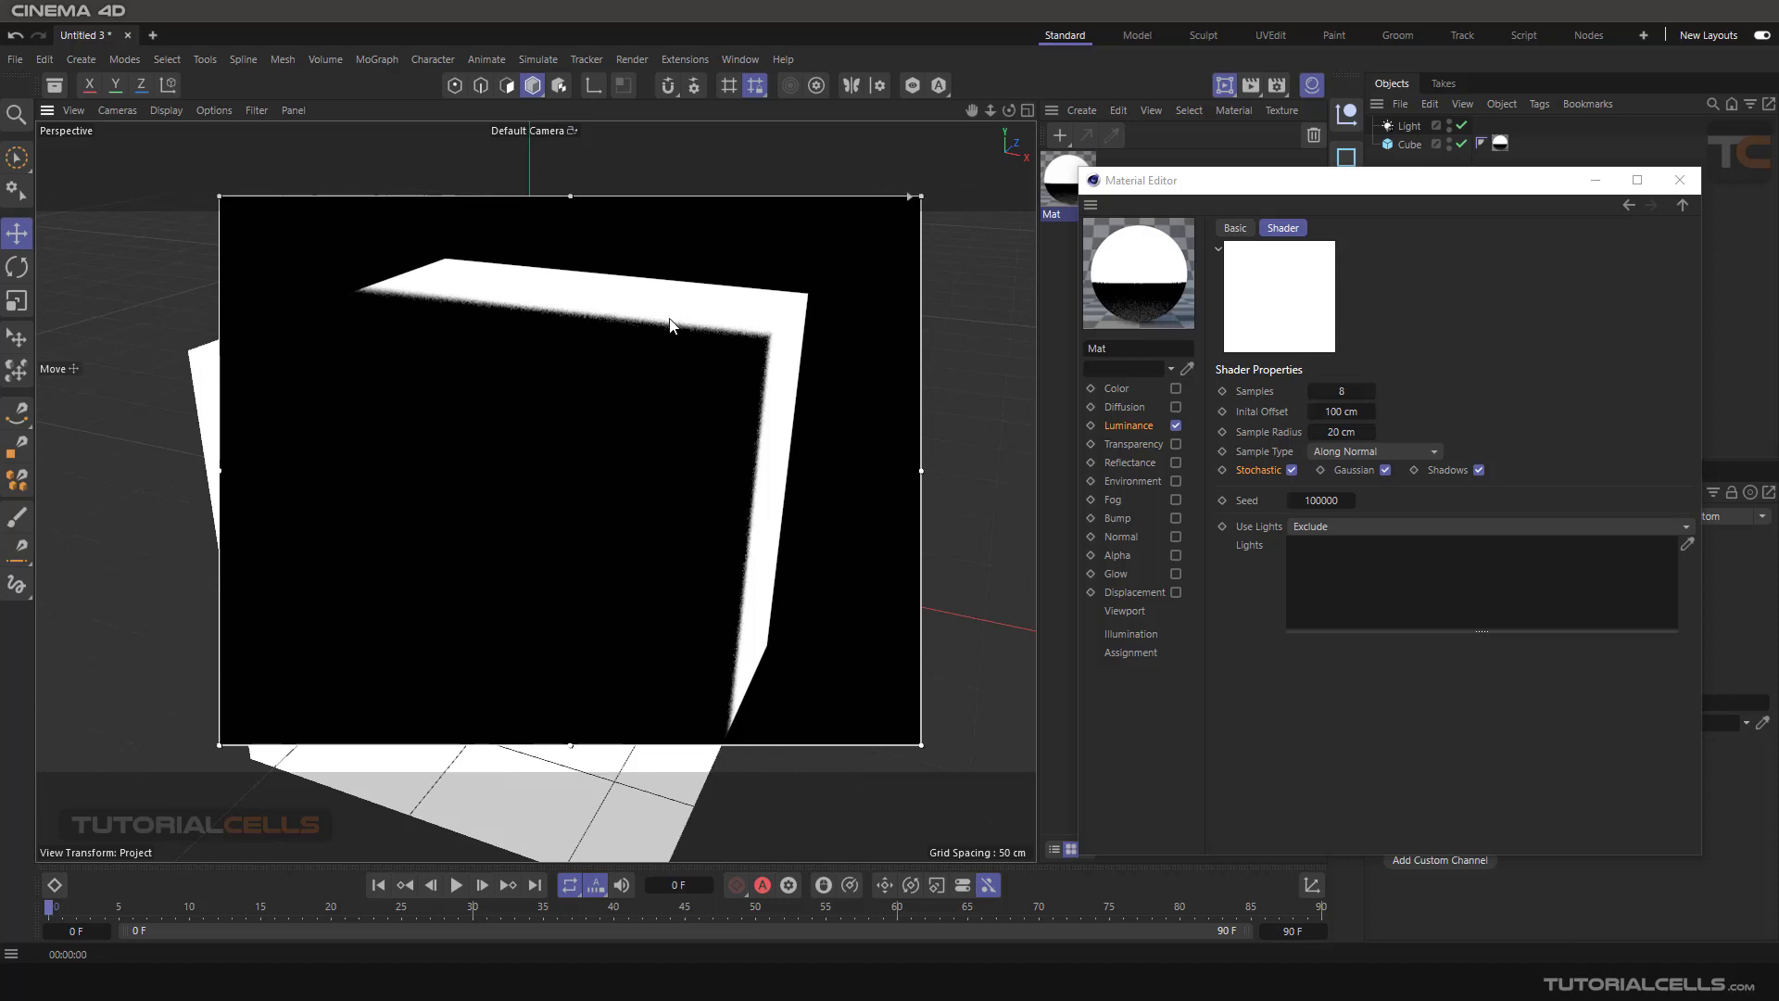
Set the ChanLum shader's Samples to 28 and its Sample Radius to 34 cm
click(1251, 392)
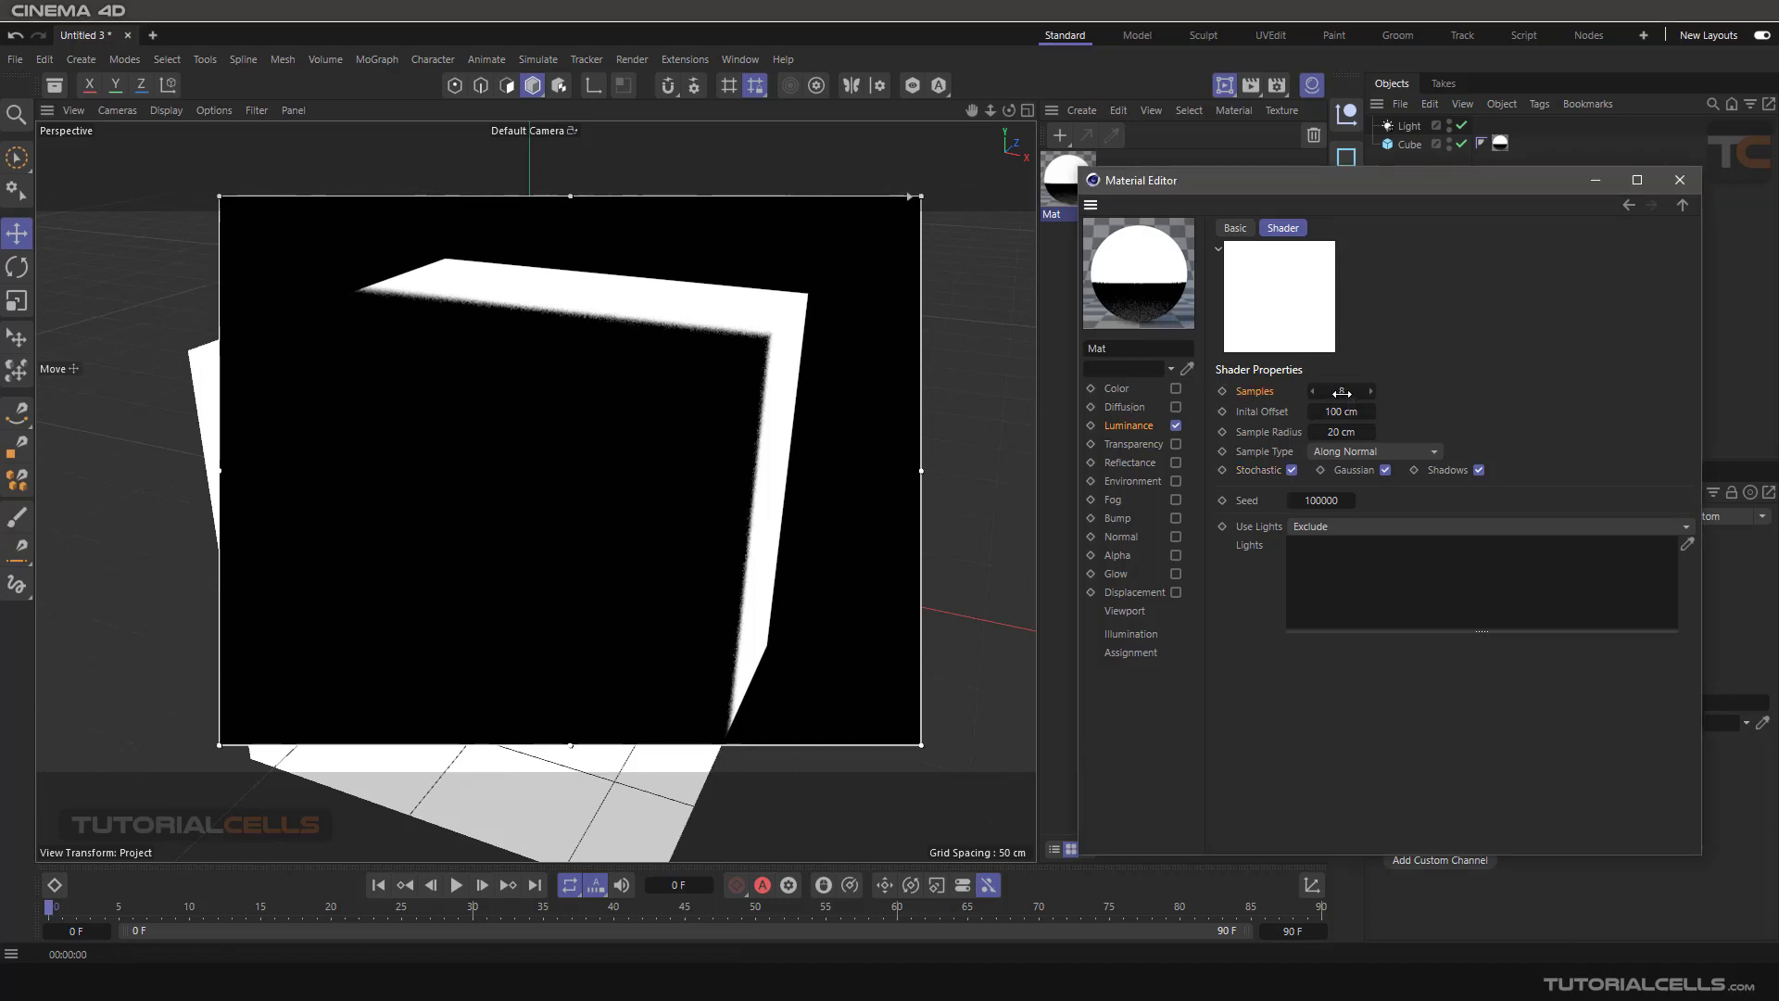
drag(1342, 392, 1419, 392)
click(1282, 434)
drag(1323, 431, 1336, 431)
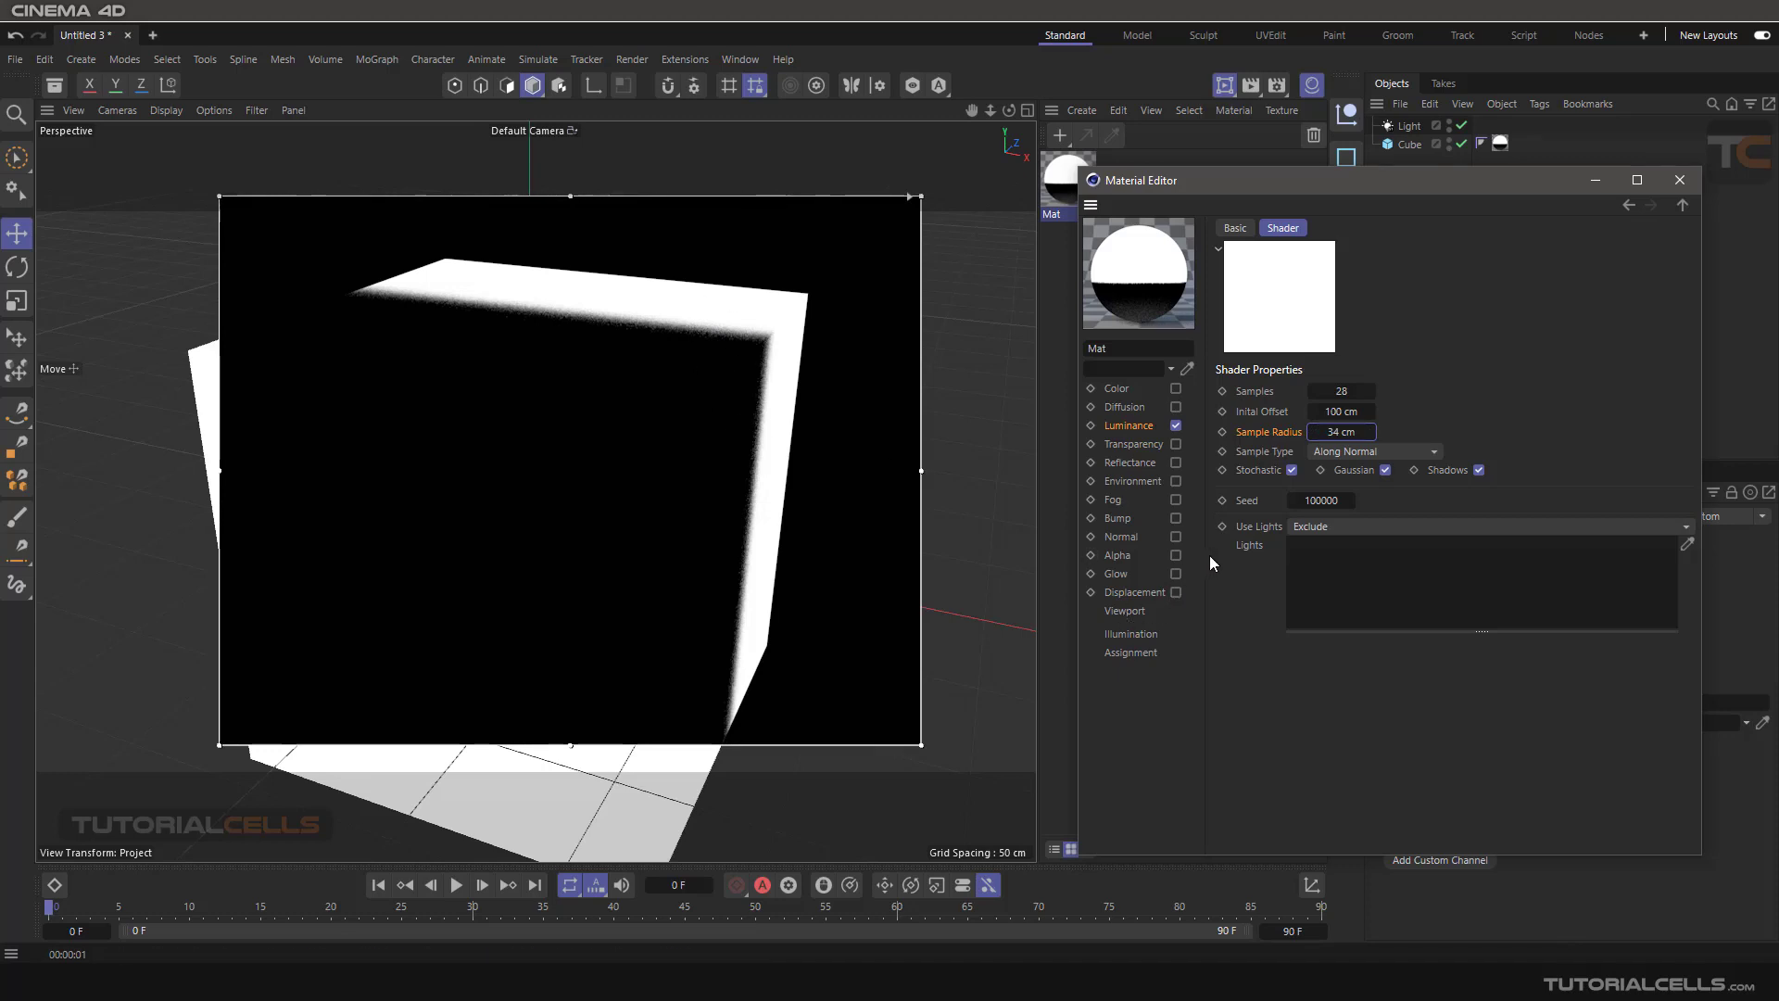
Turn the shader's Gaussian and Shadows options off and on again, one at a time, to compare the render
click(1384, 469)
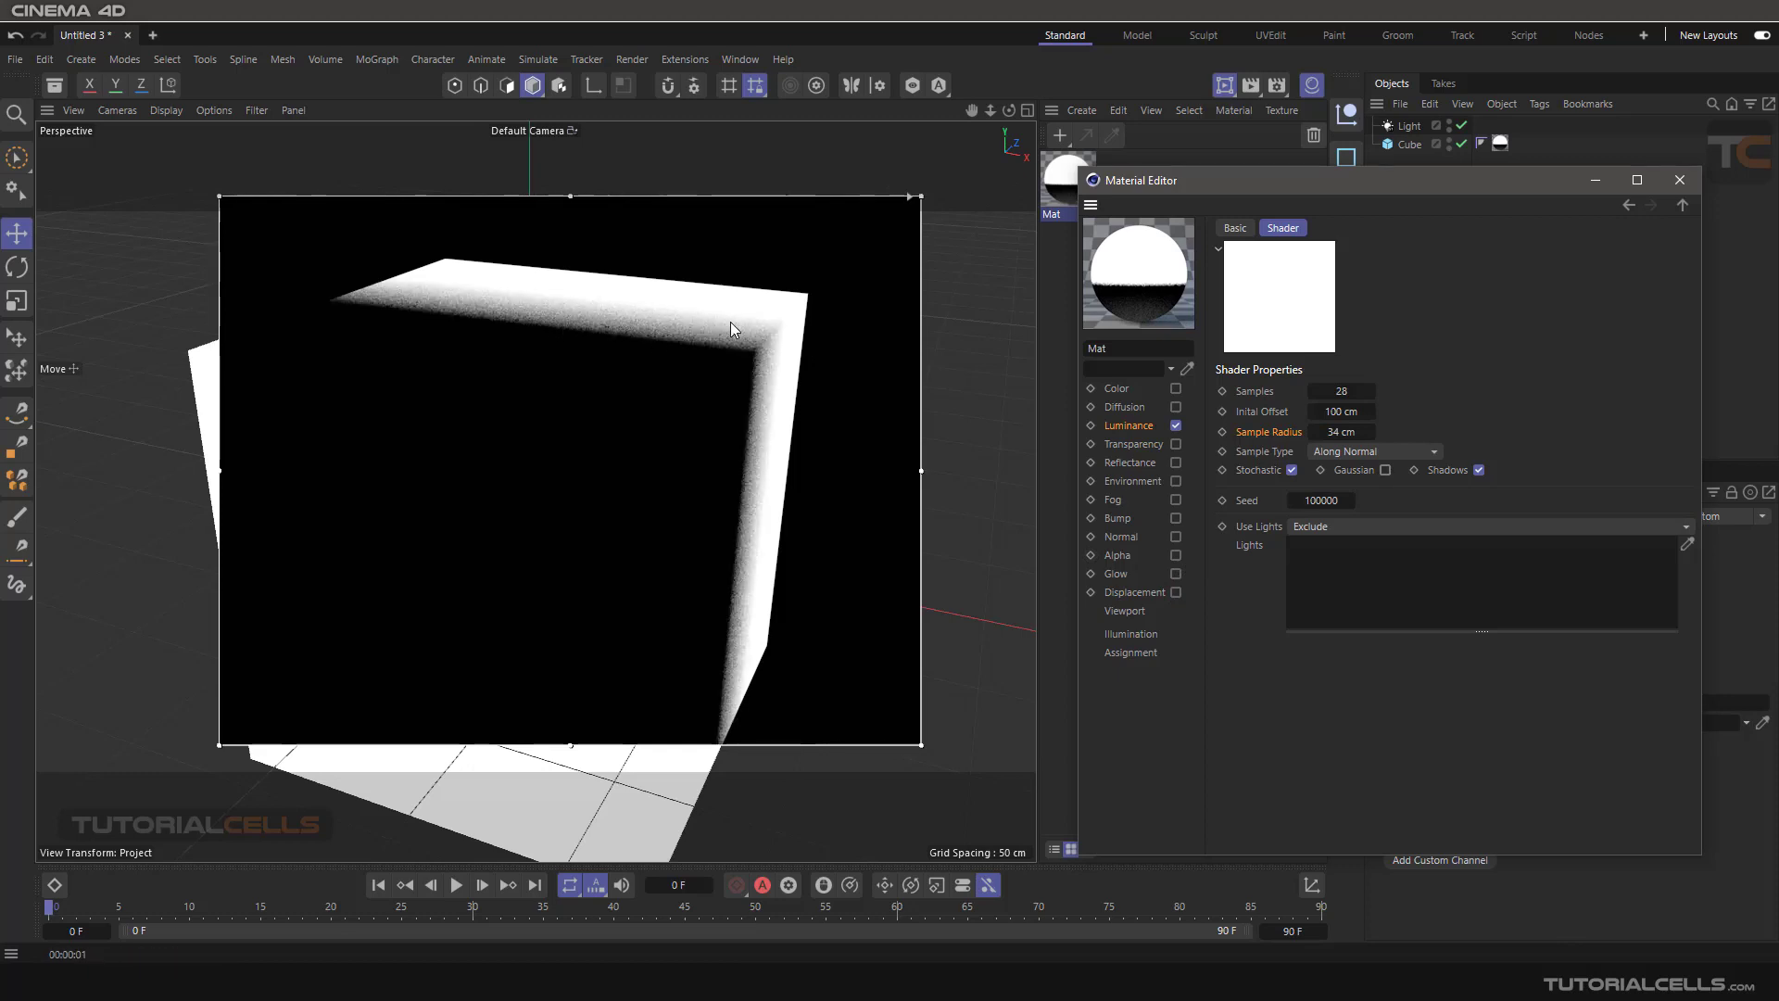
click(1385, 471)
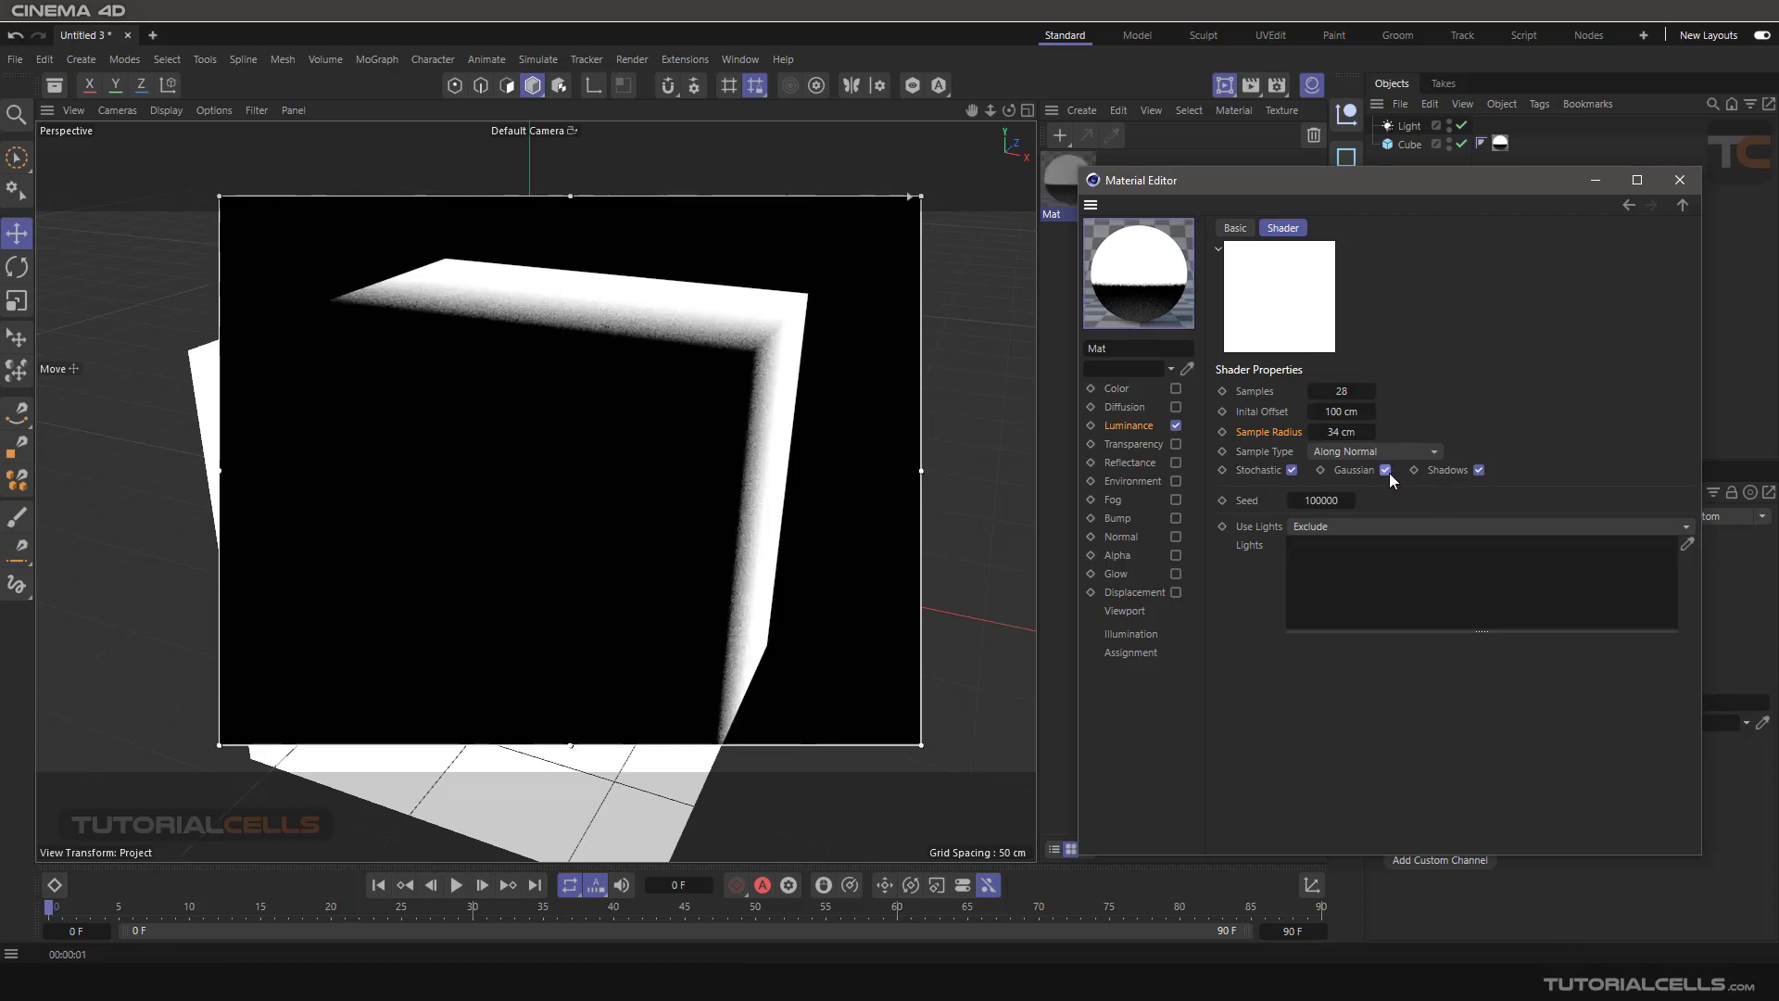
click(1479, 470)
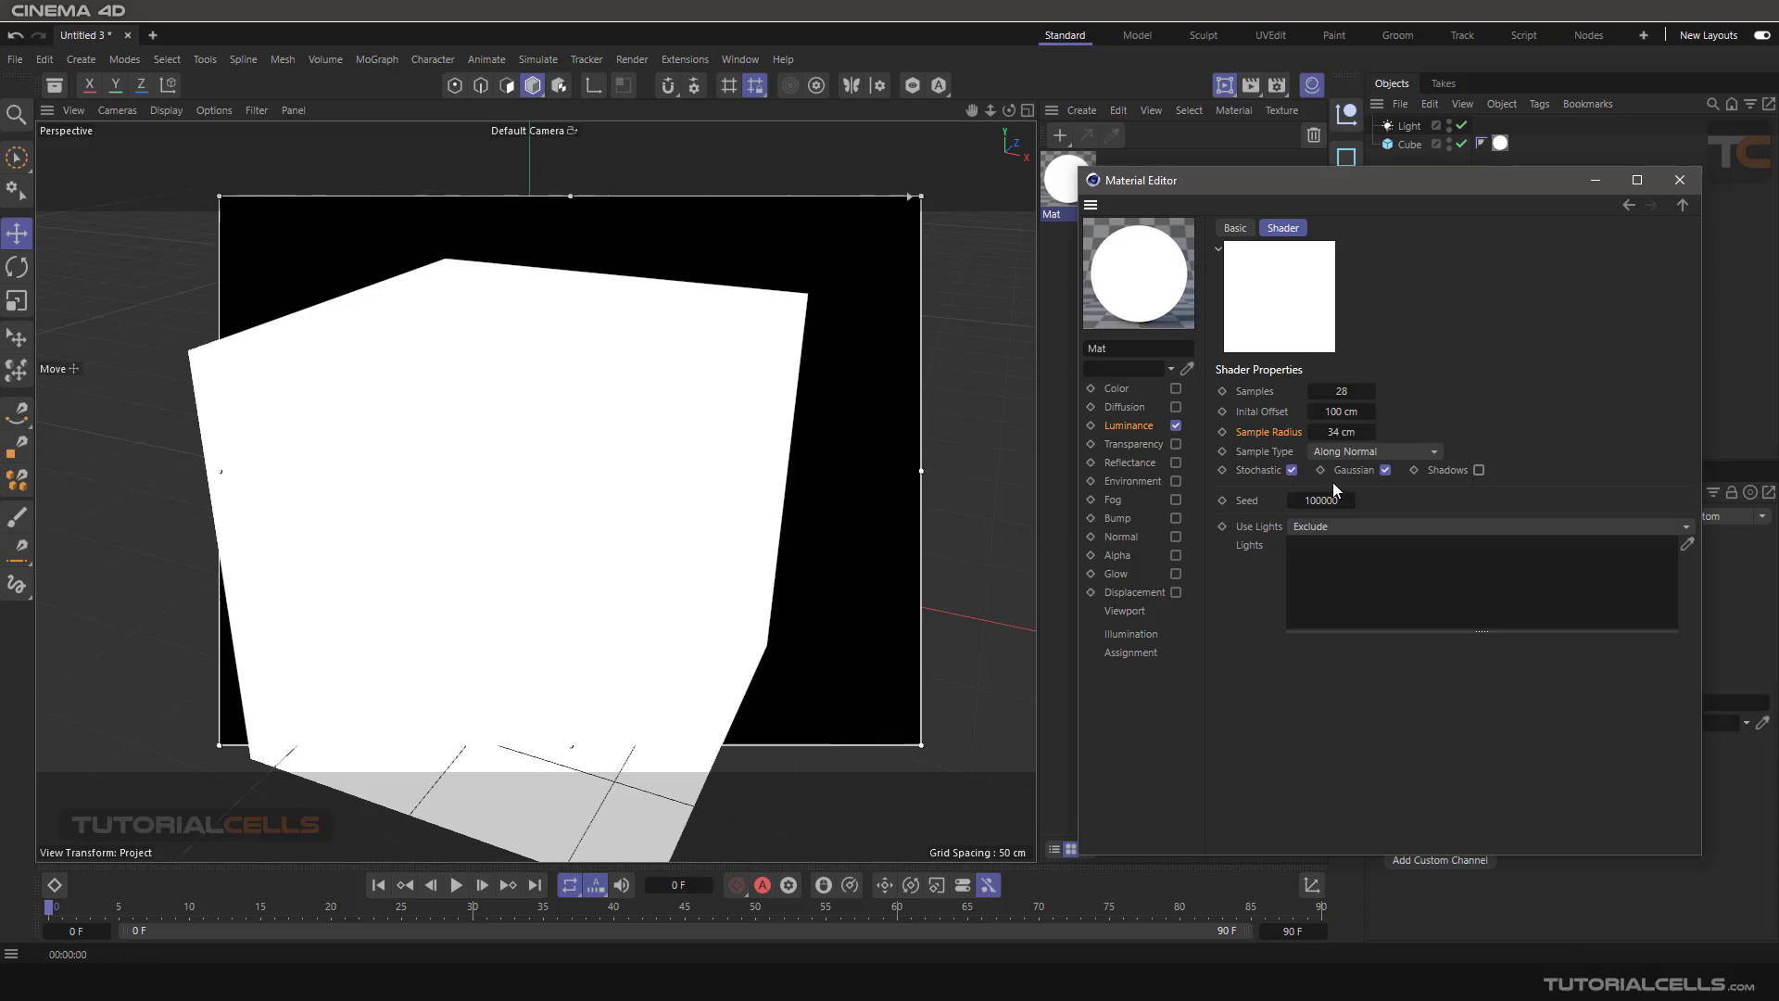
click(1479, 469)
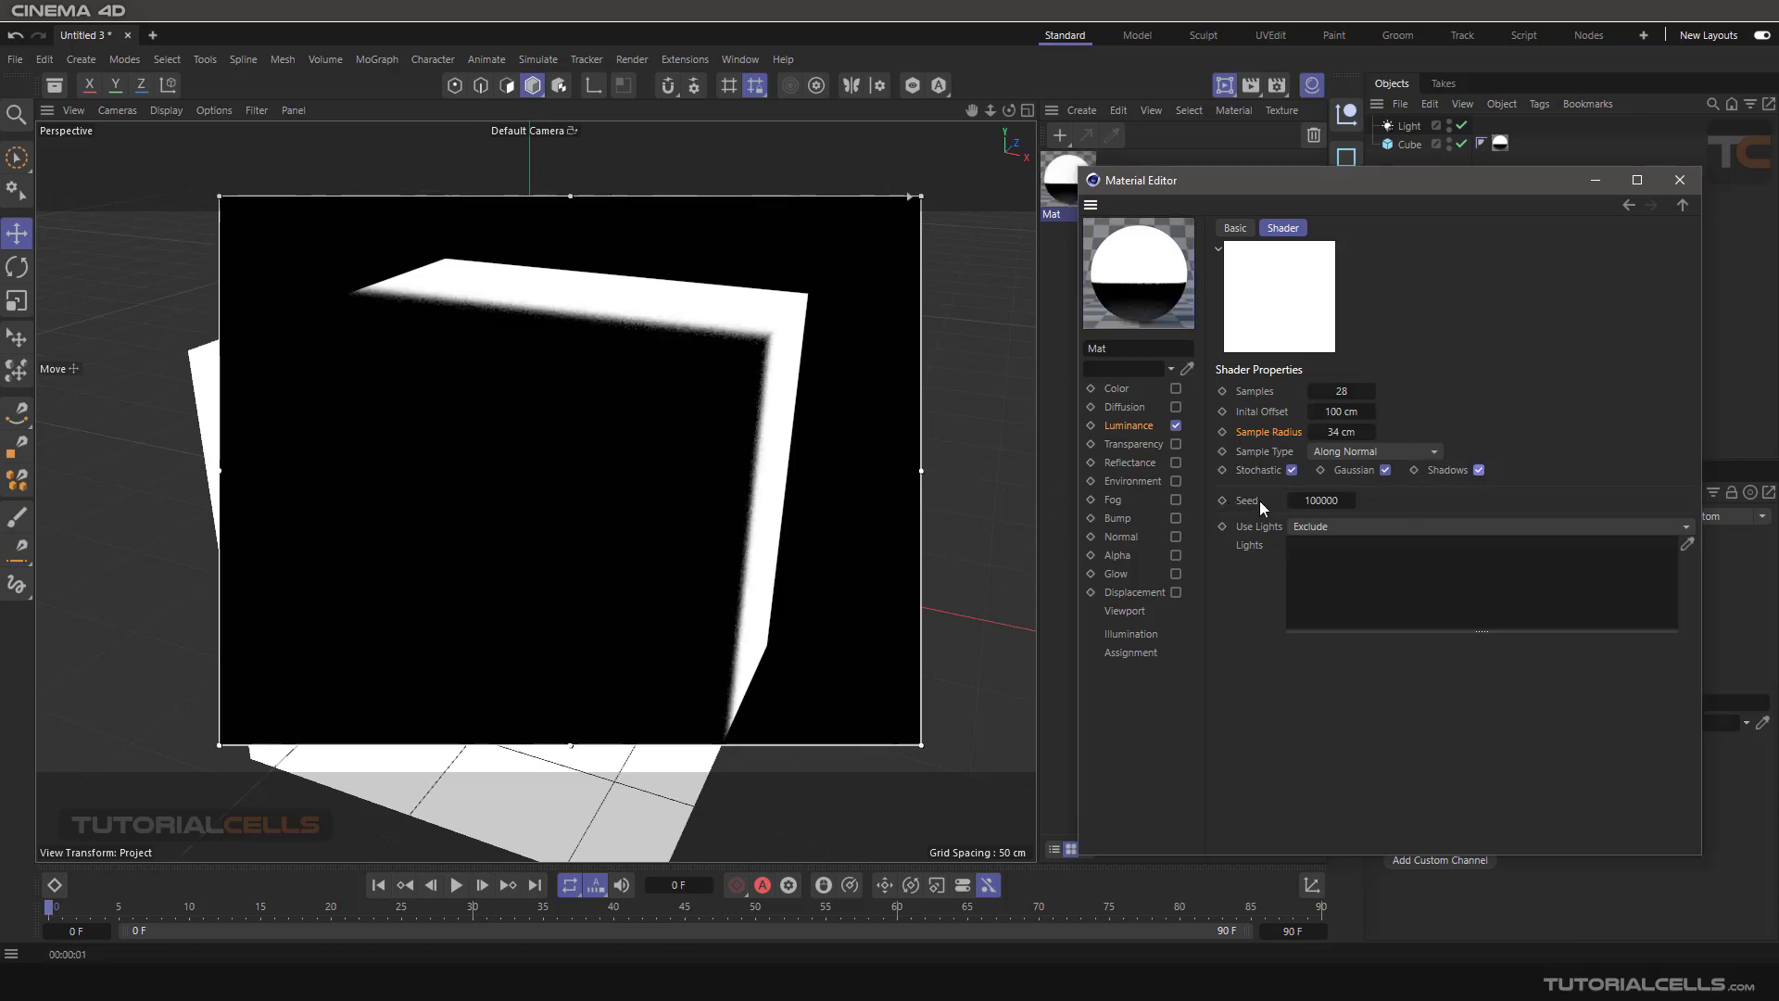
Try a different shader Seed such as 100389, and restore it to 100000
drag(1301, 500, 1341, 518)
drag(1307, 500, 1613, 502)
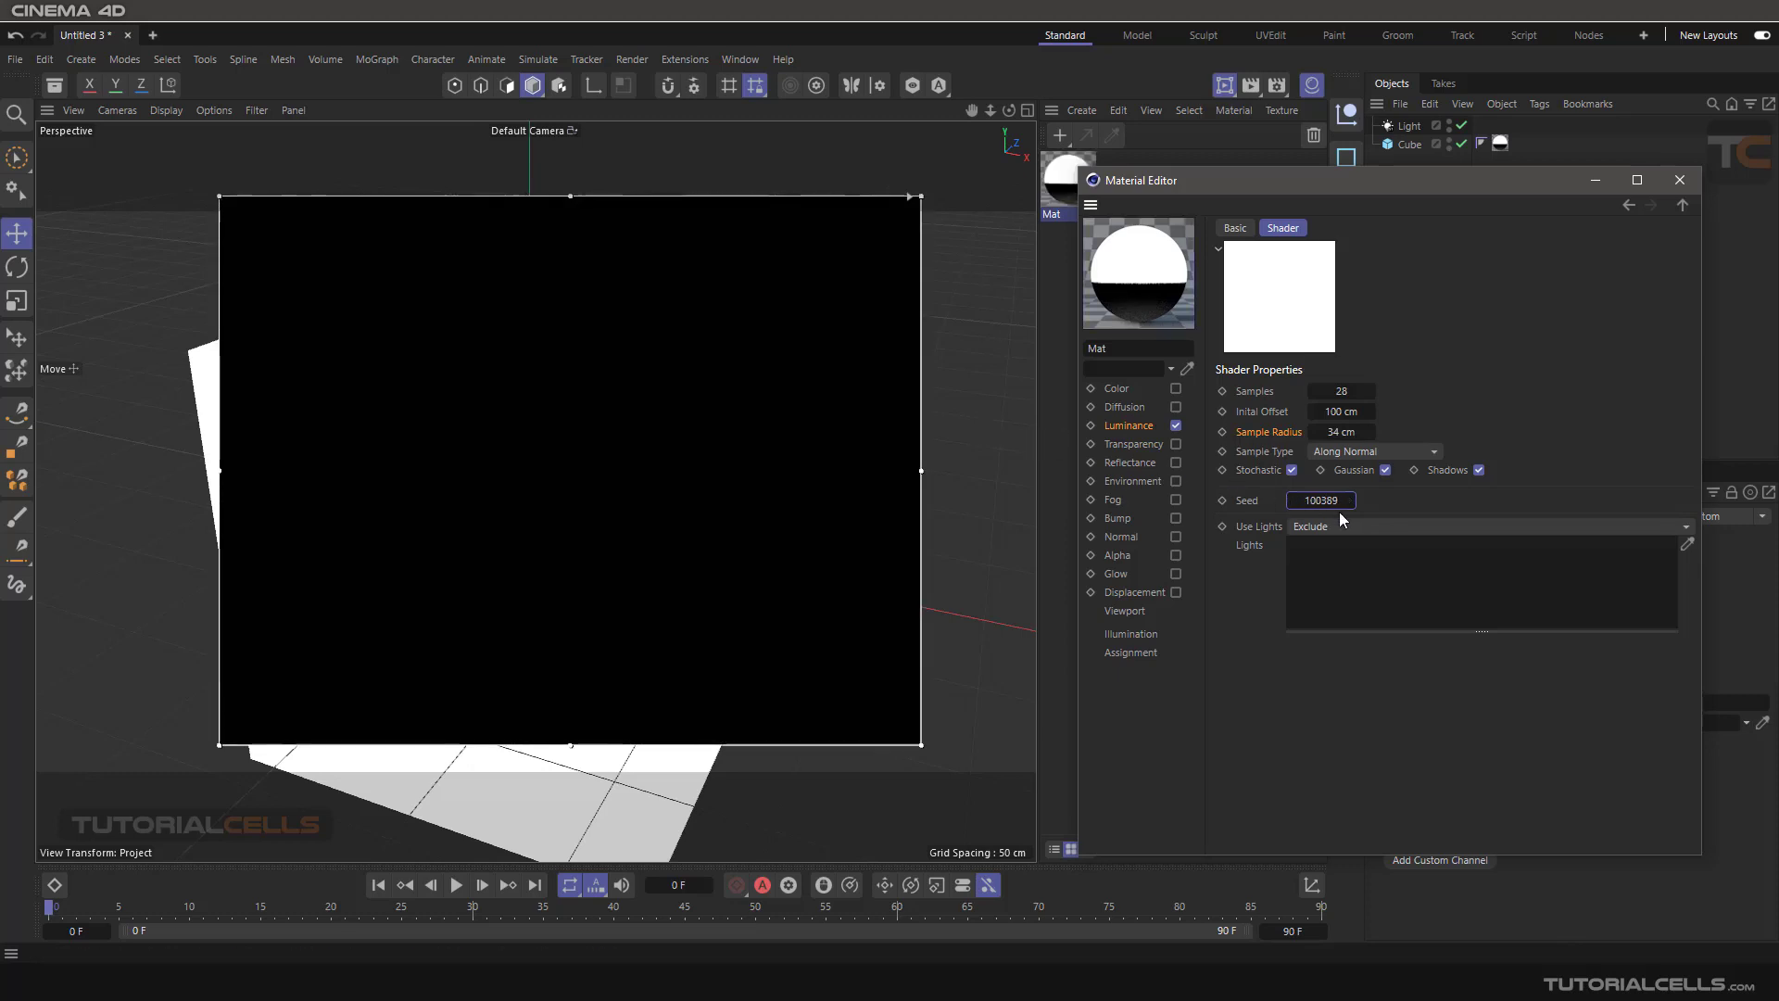
right_click(1352, 502)
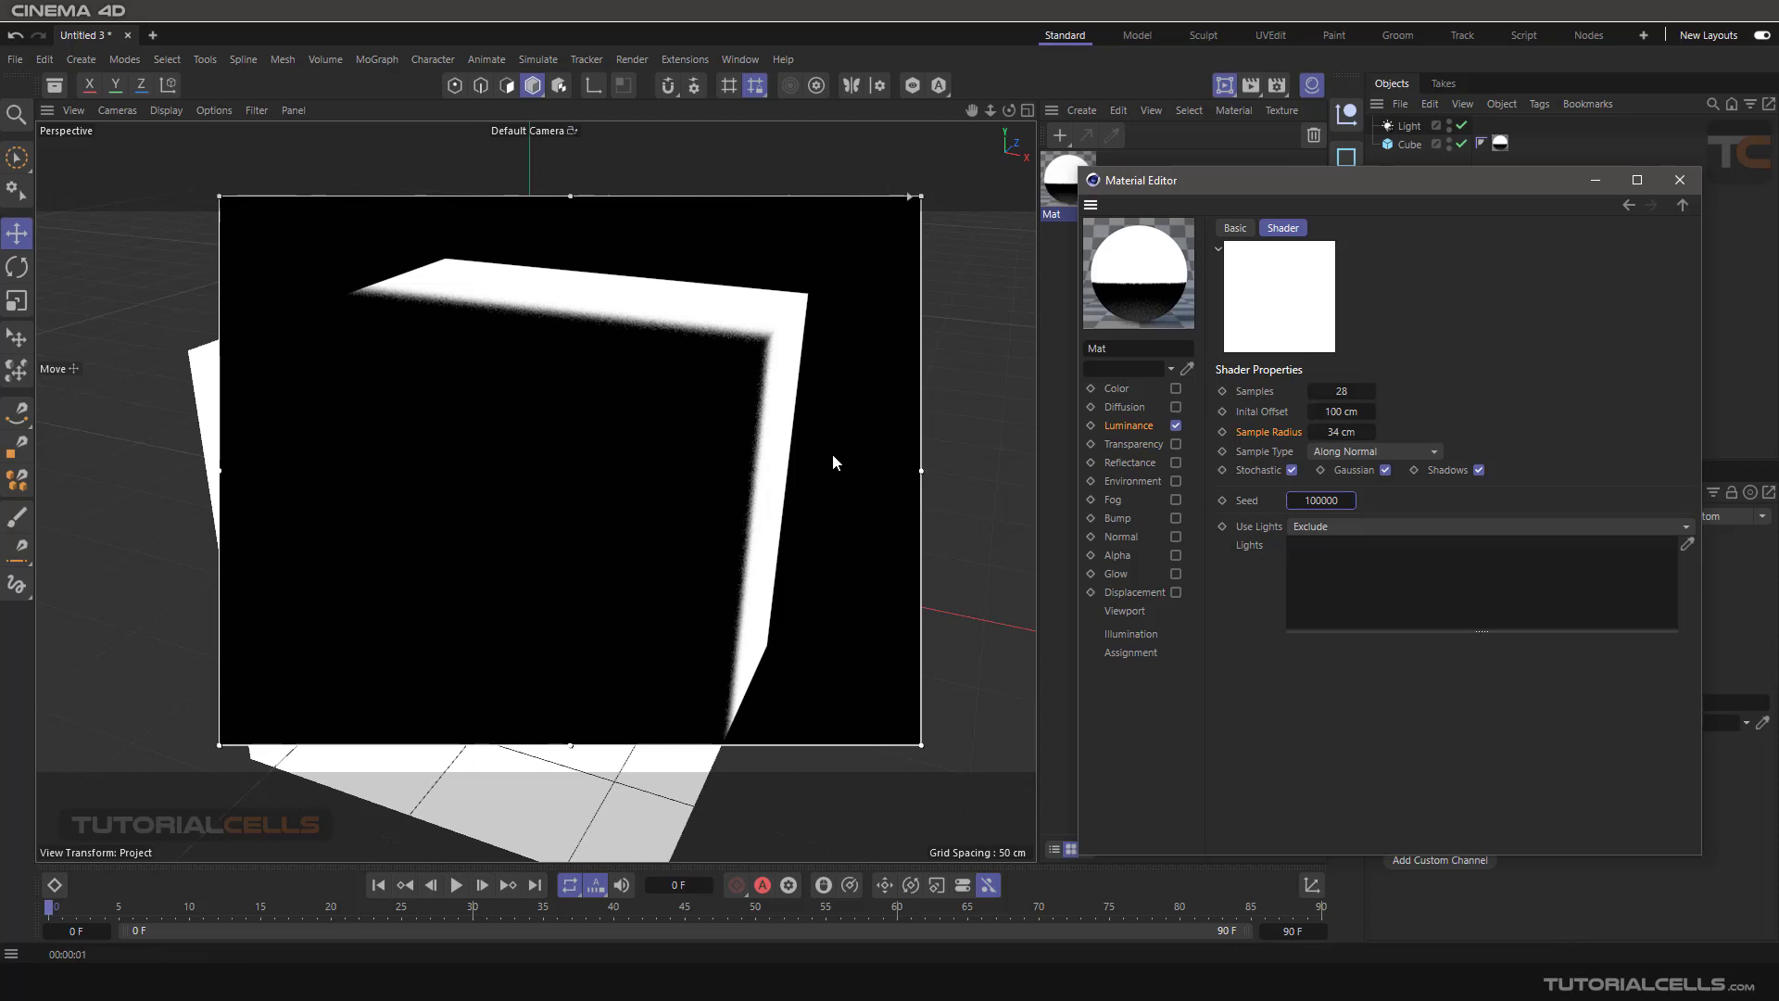
click(1249, 497)
Set the shader's Use Lights mode to Include and add the scene's Light to its Lights list
click(1366, 527)
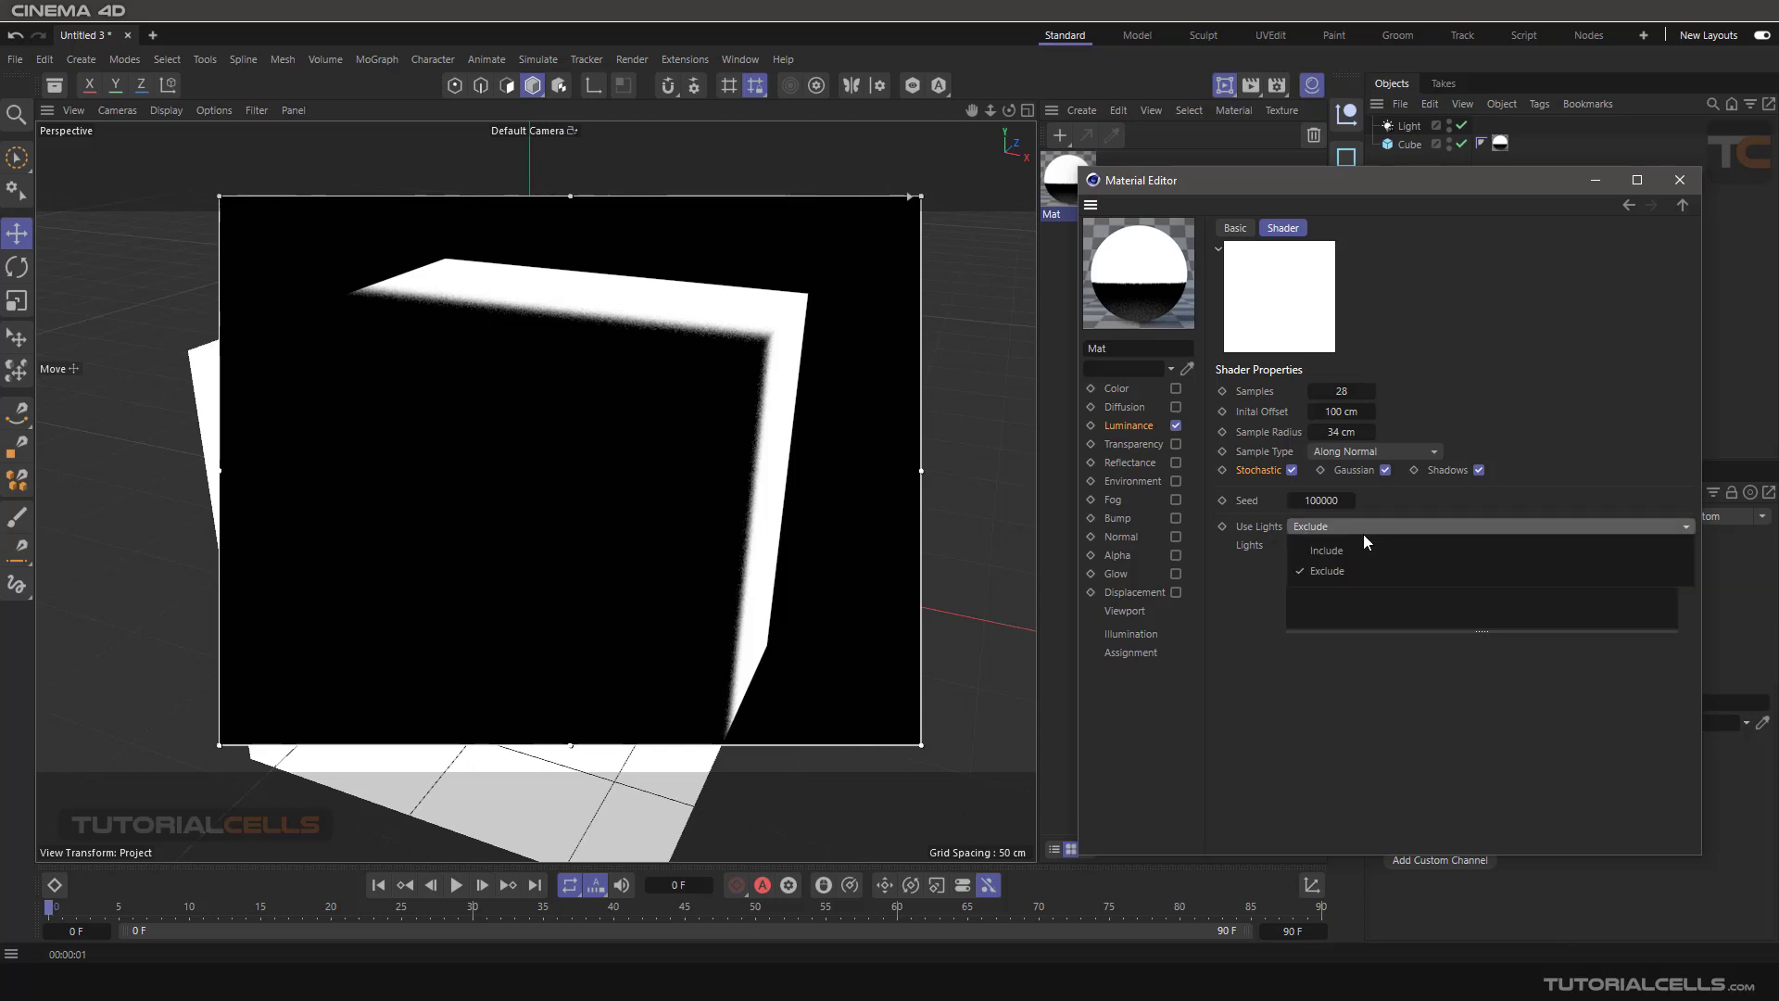
click(1360, 549)
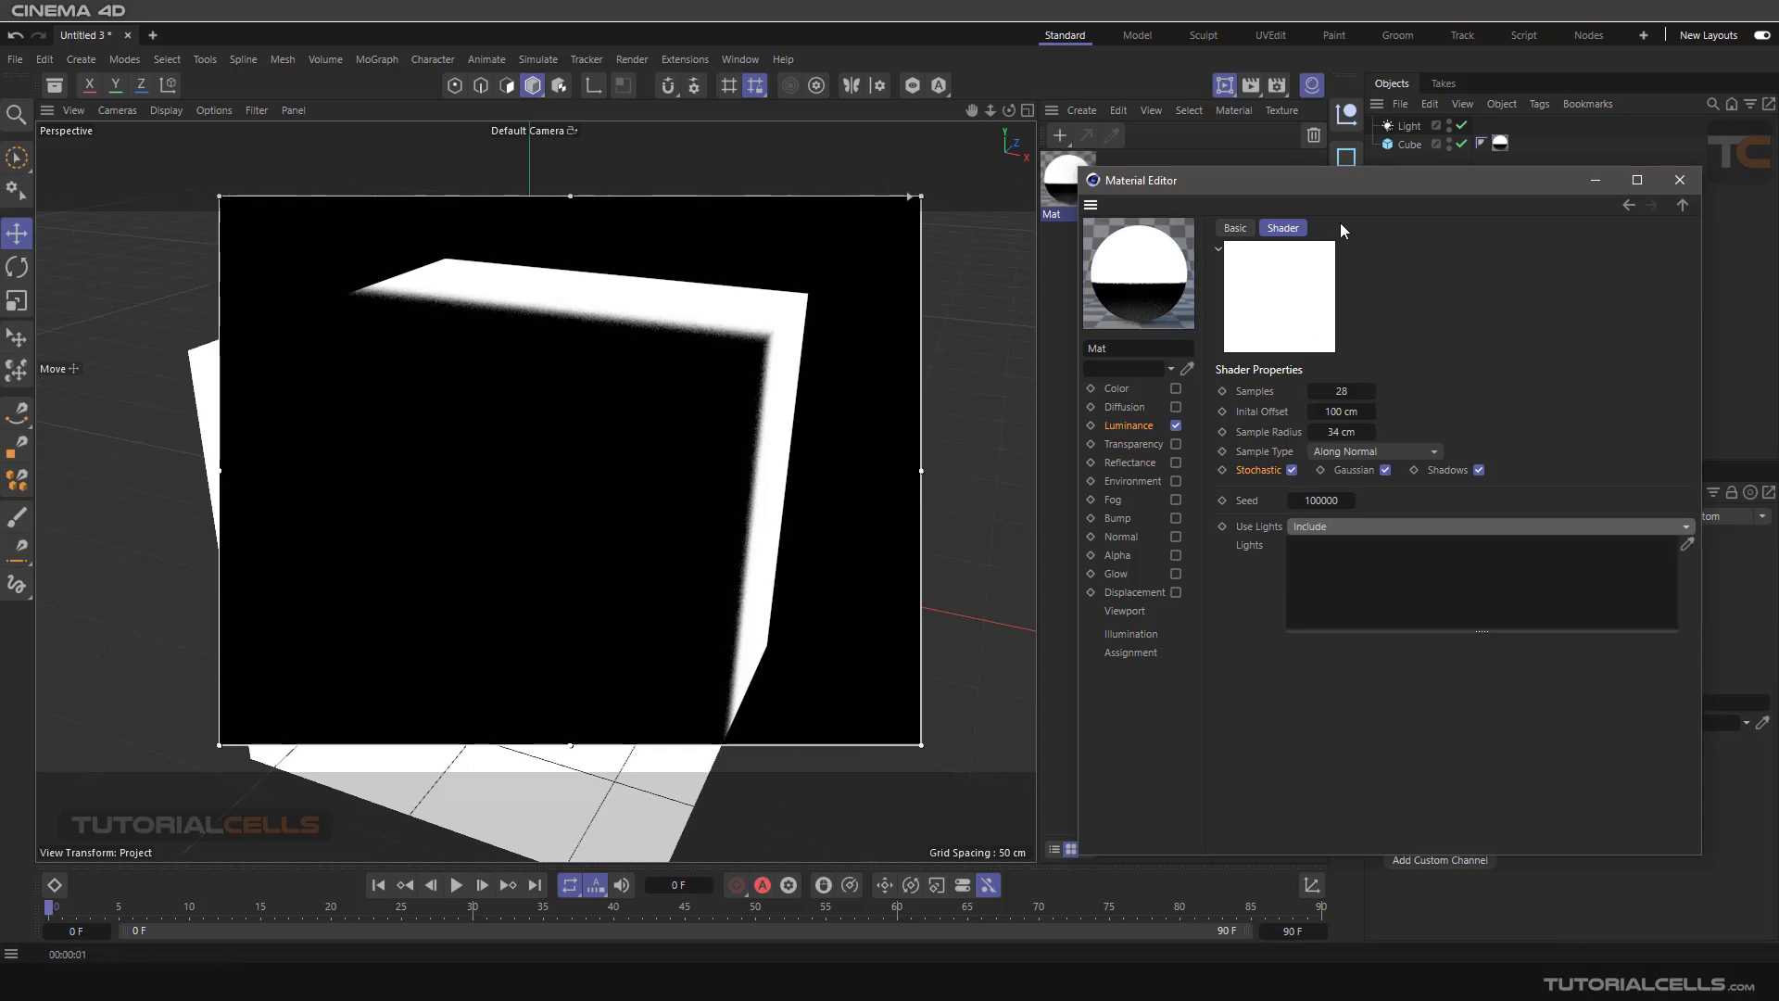
click(1409, 134)
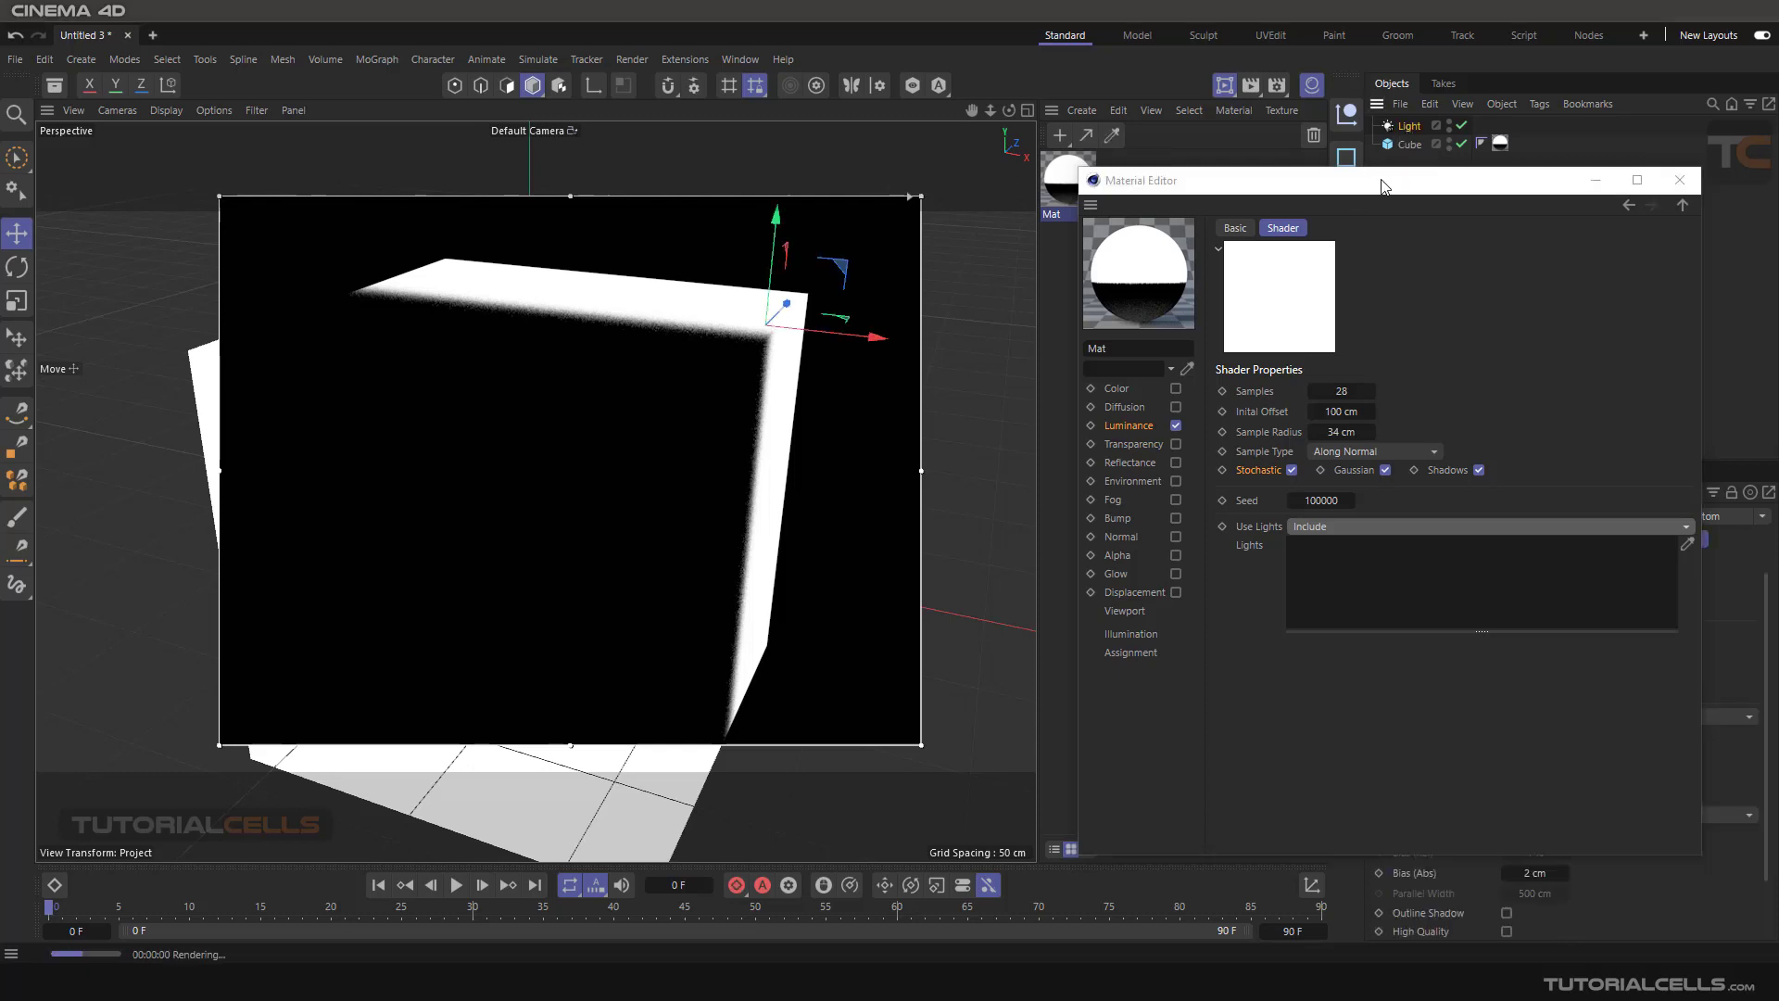
drag(1380, 180, 1291, 183)
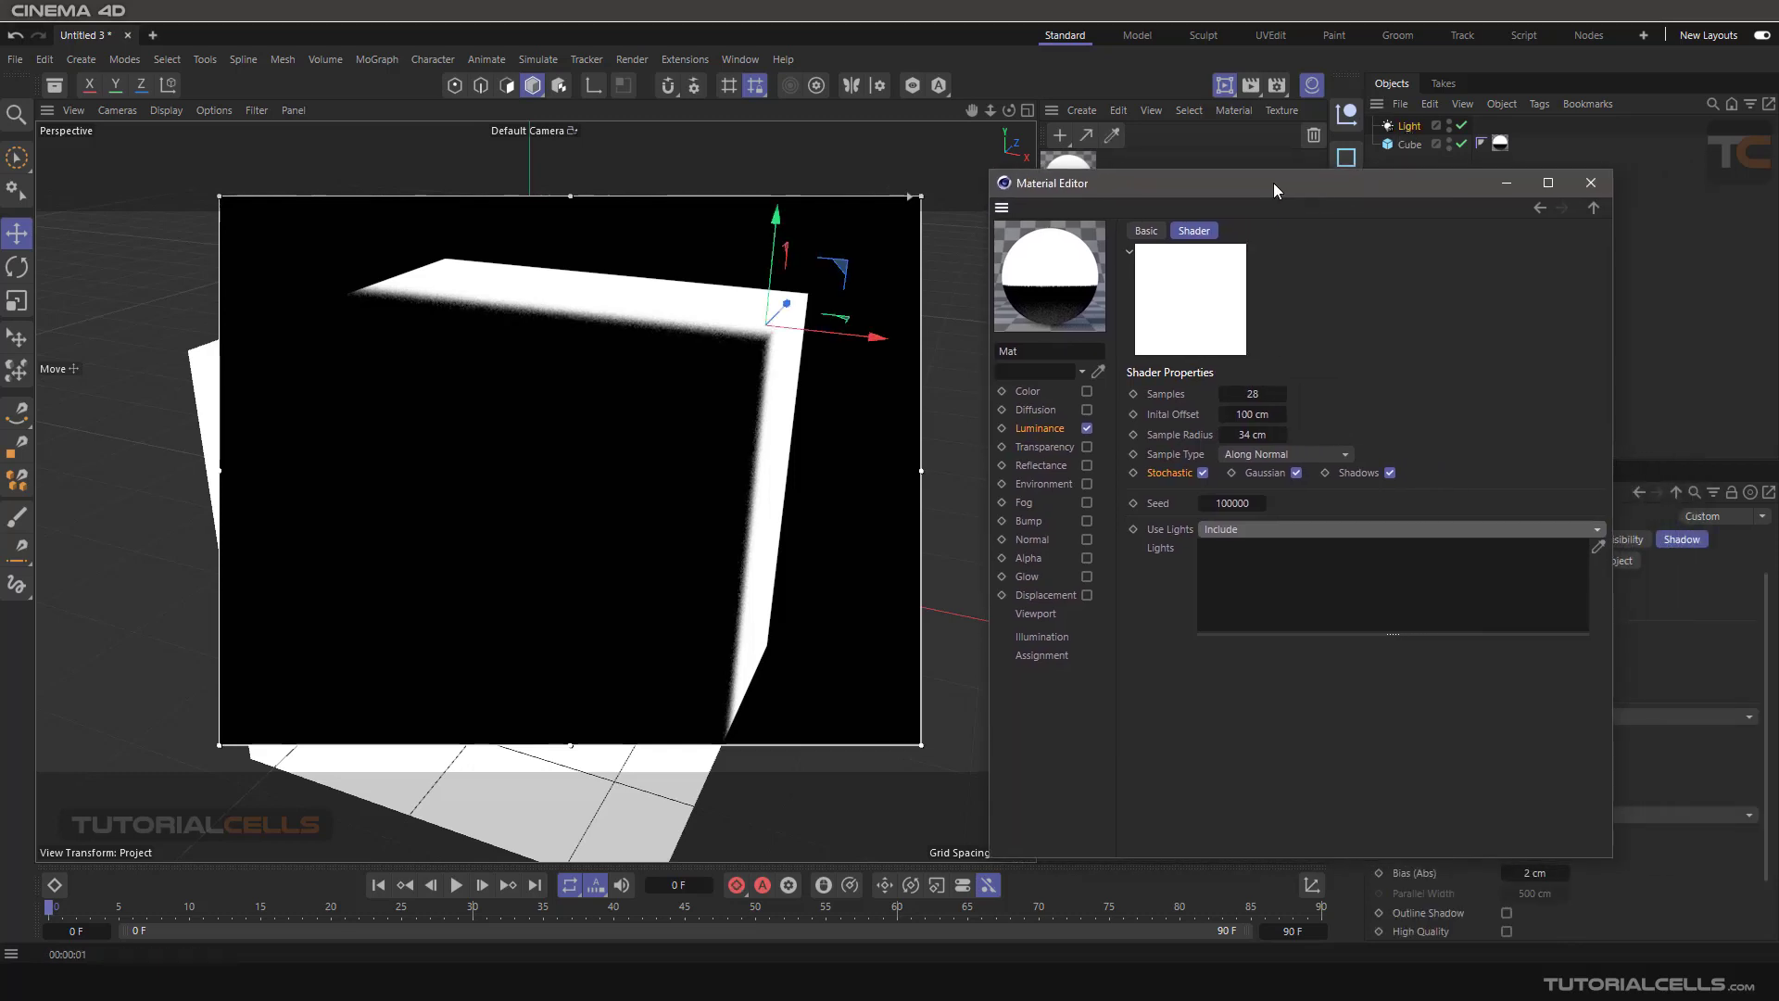
drag(1409, 126, 1262, 571)
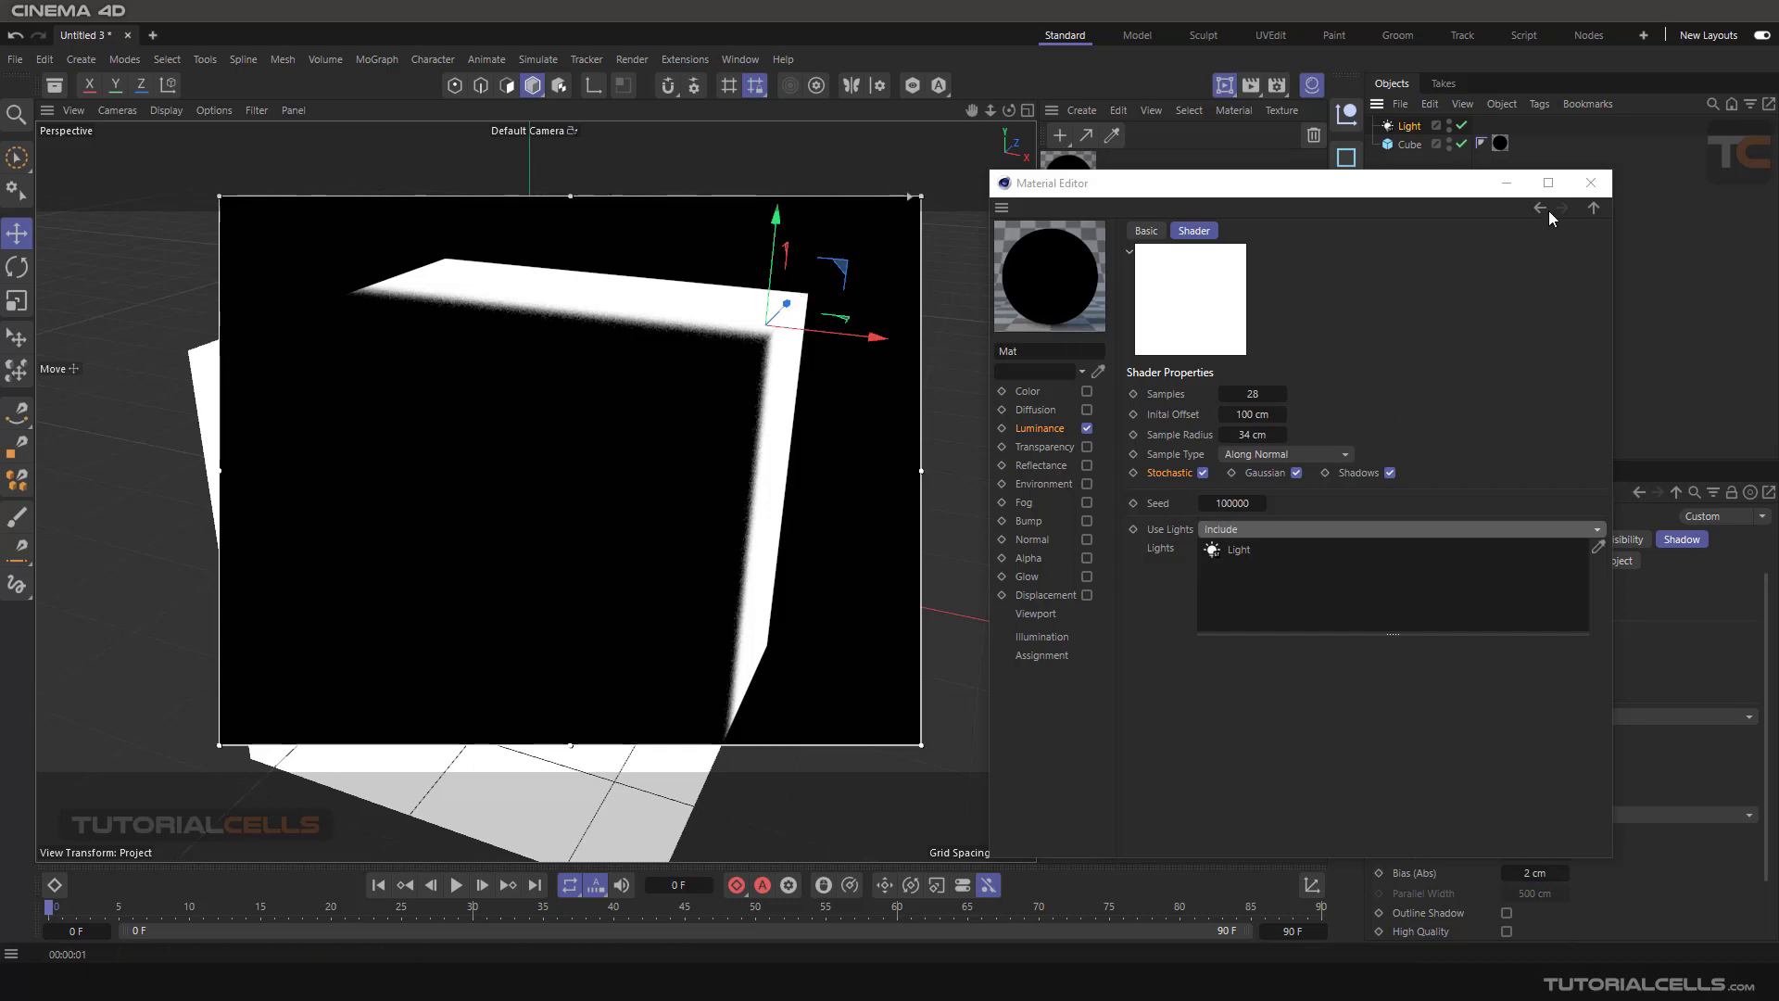
Close the Material Editor and delete the luminance material from the scene
click(1589, 182)
click(1078, 182)
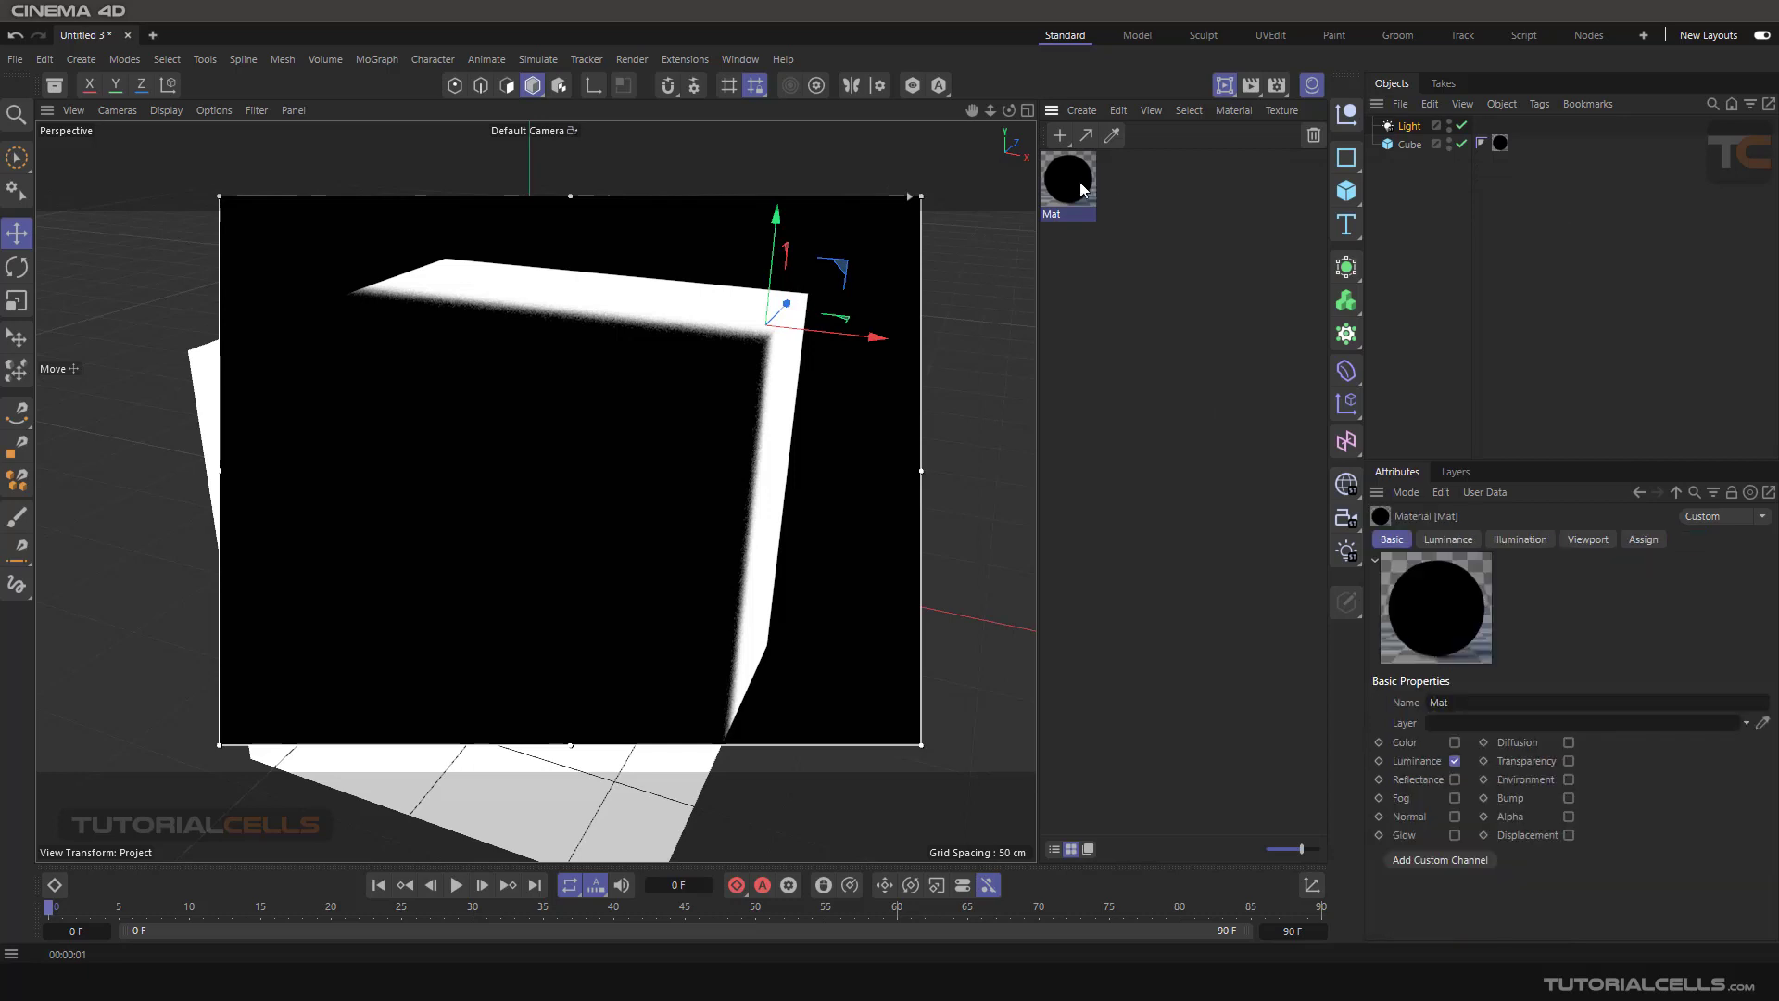
key(Delete)
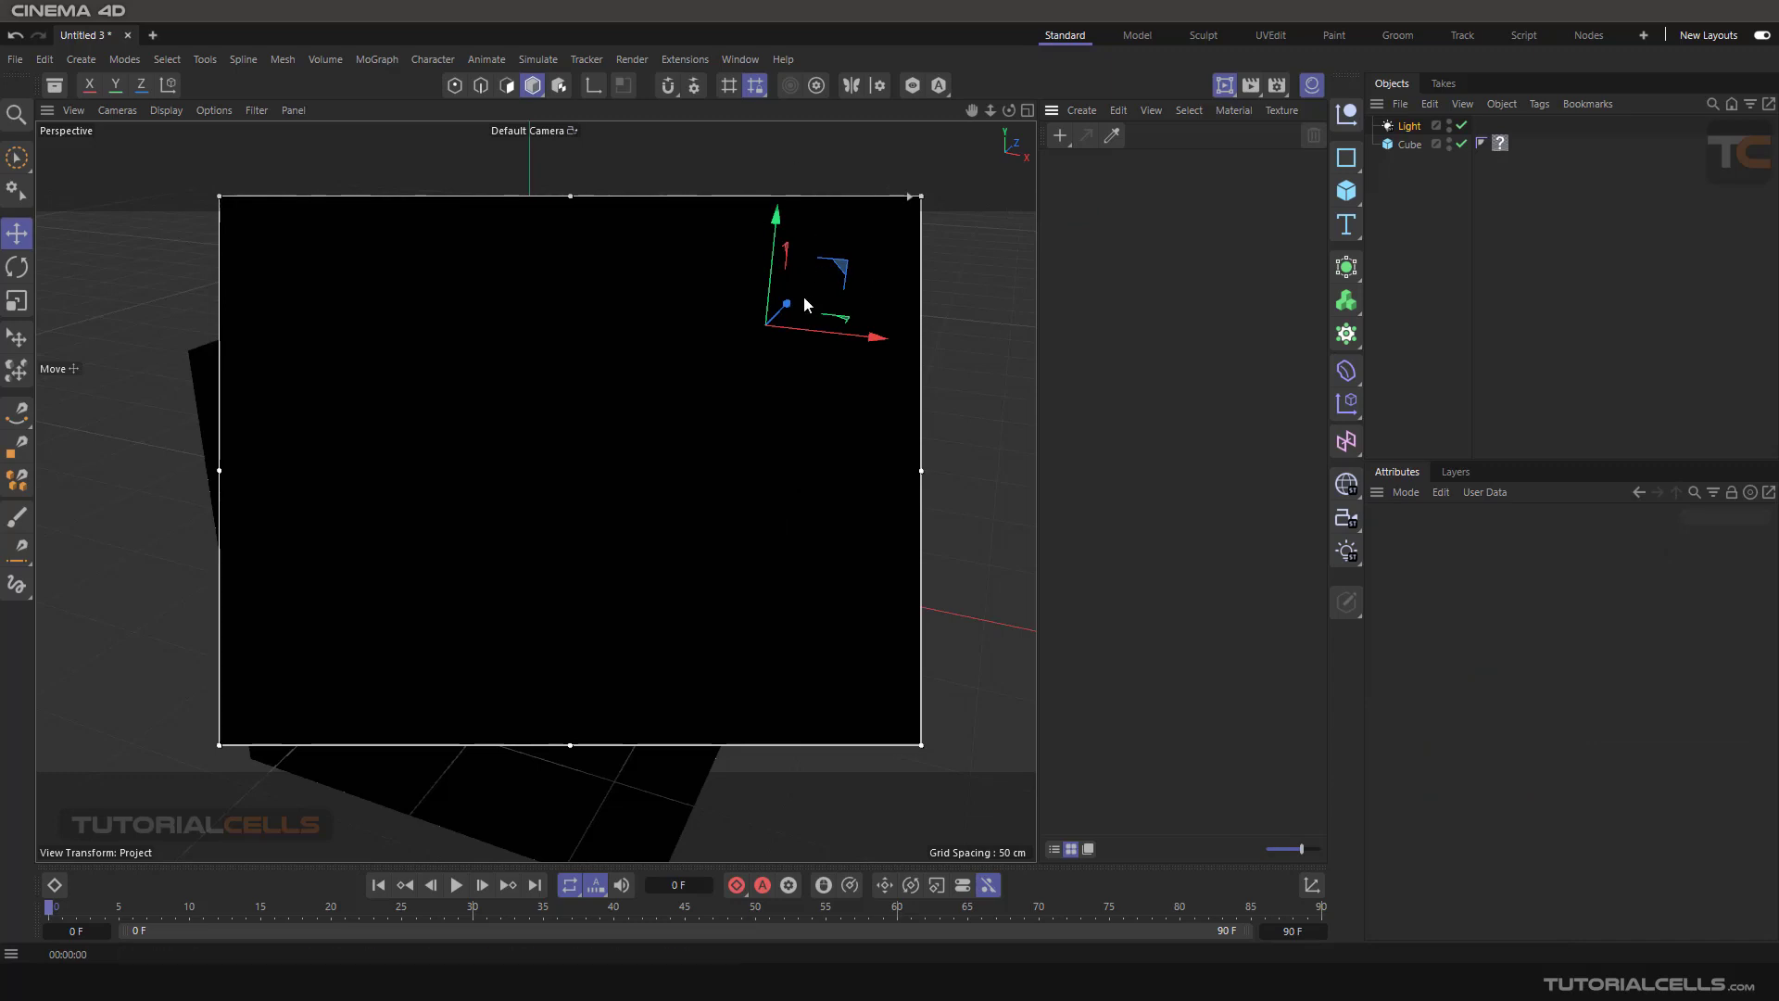
alt+drag(802, 312, 677, 435)
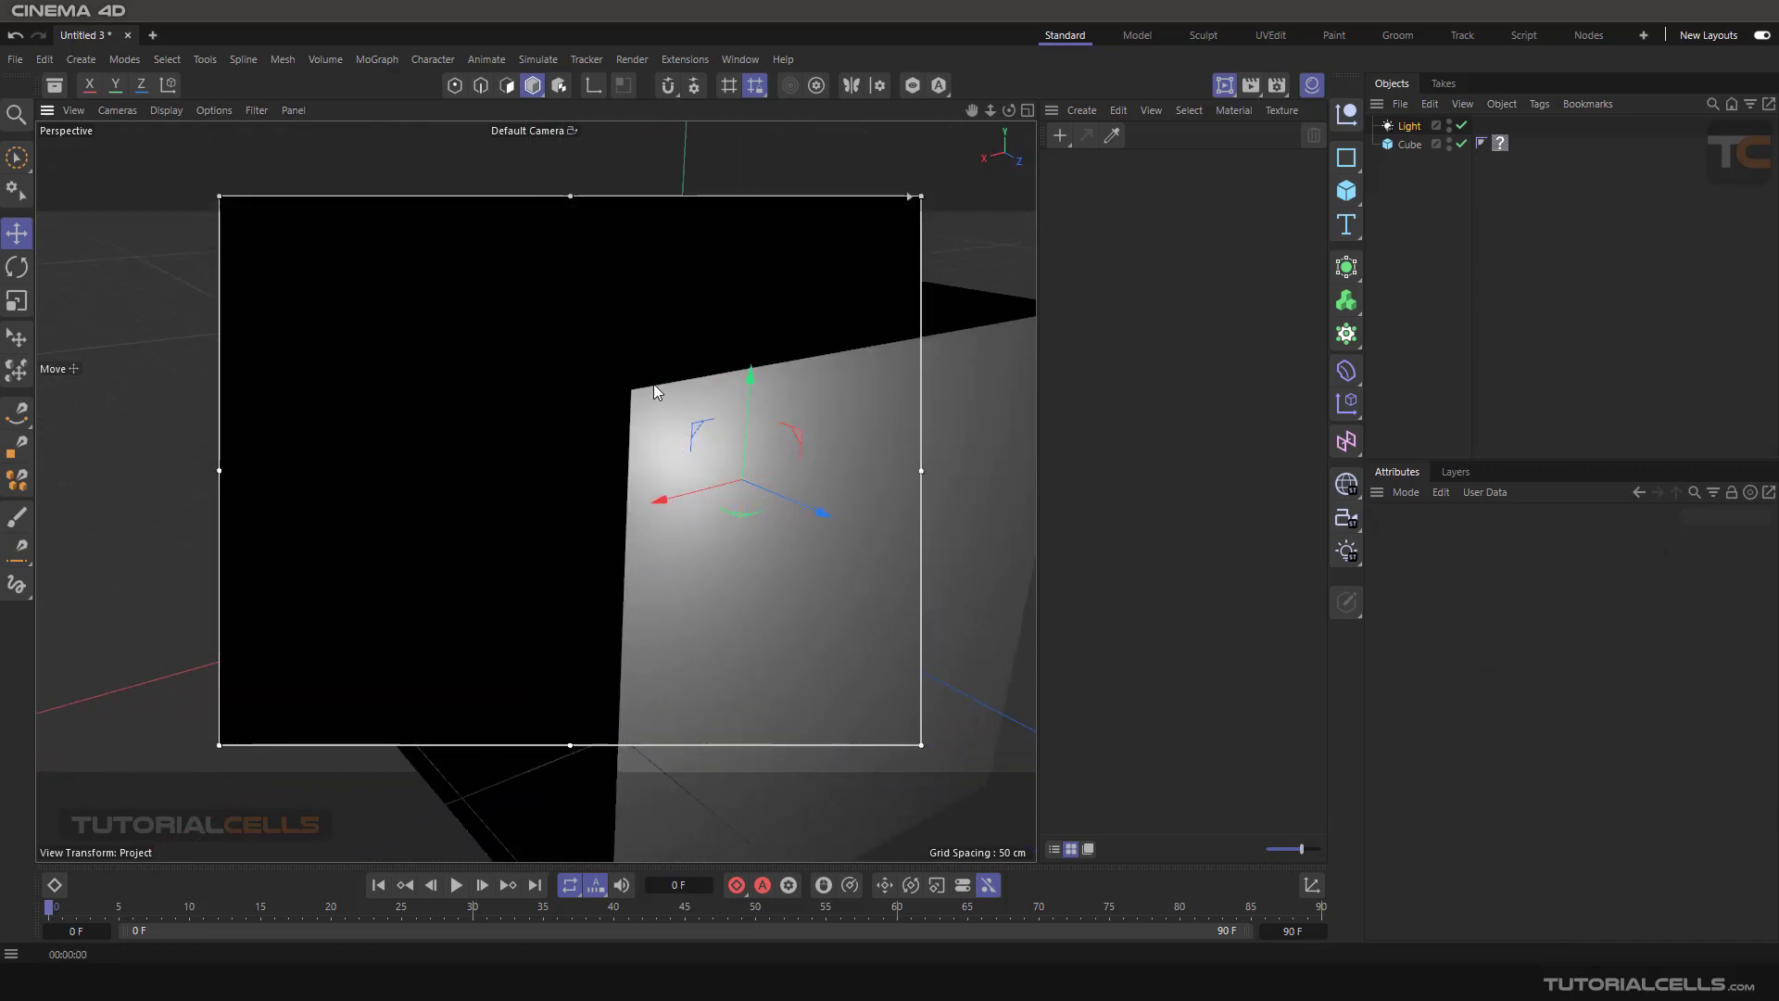